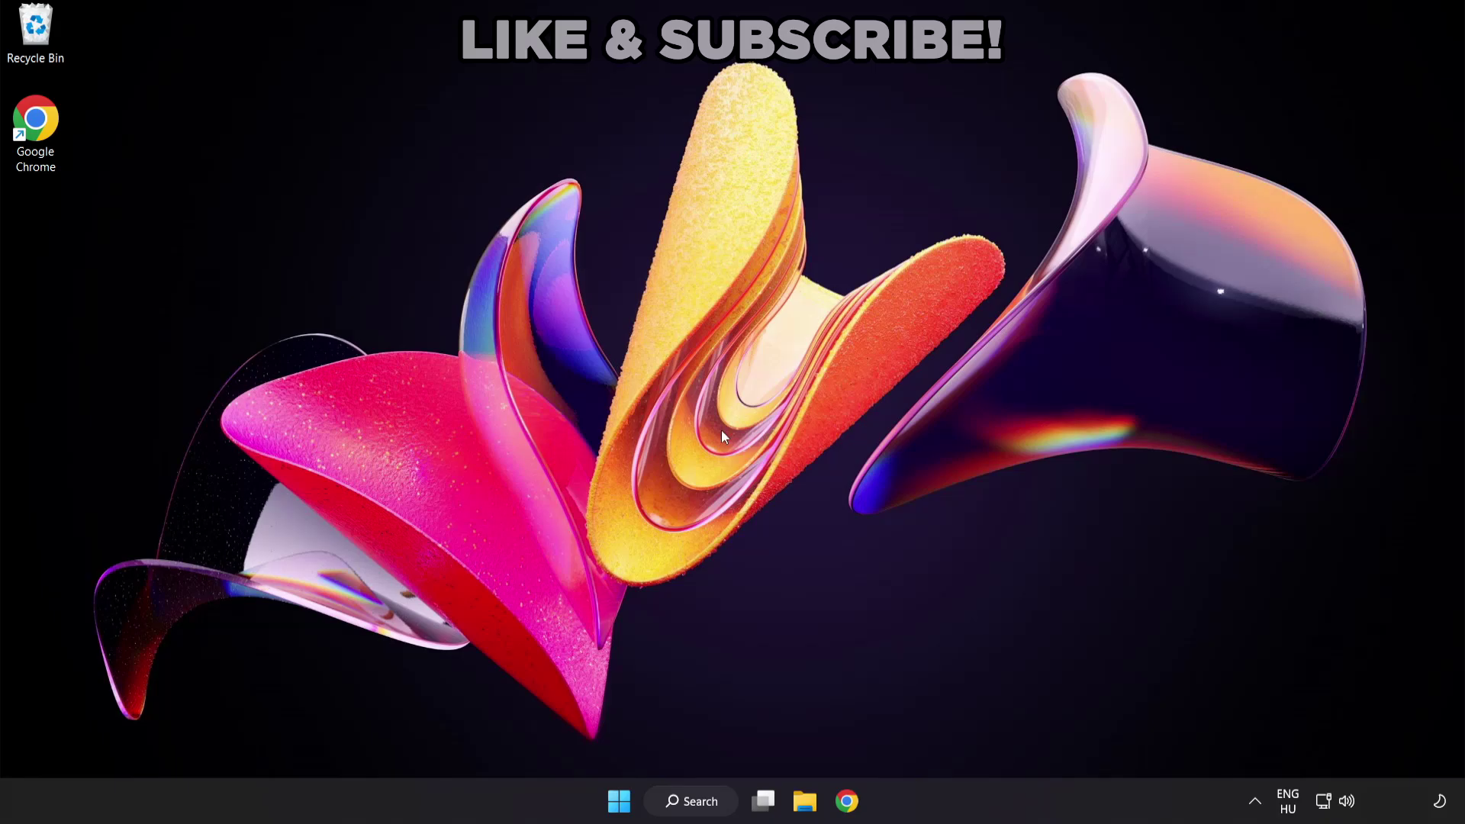
# Start a Windows Search for 'device manager'.
pyautogui.click(708, 808)
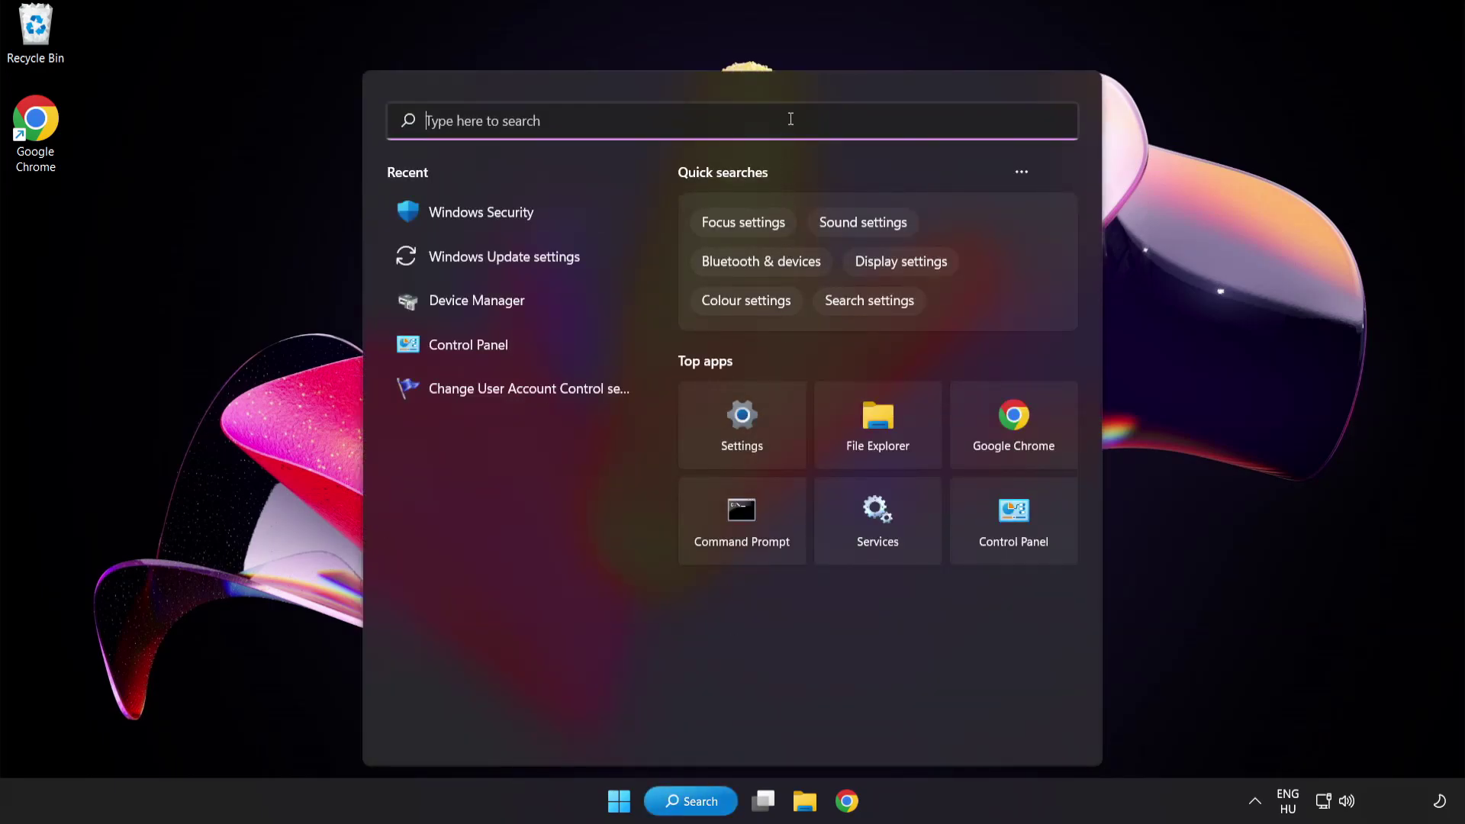
pyautogui.write('device ma')
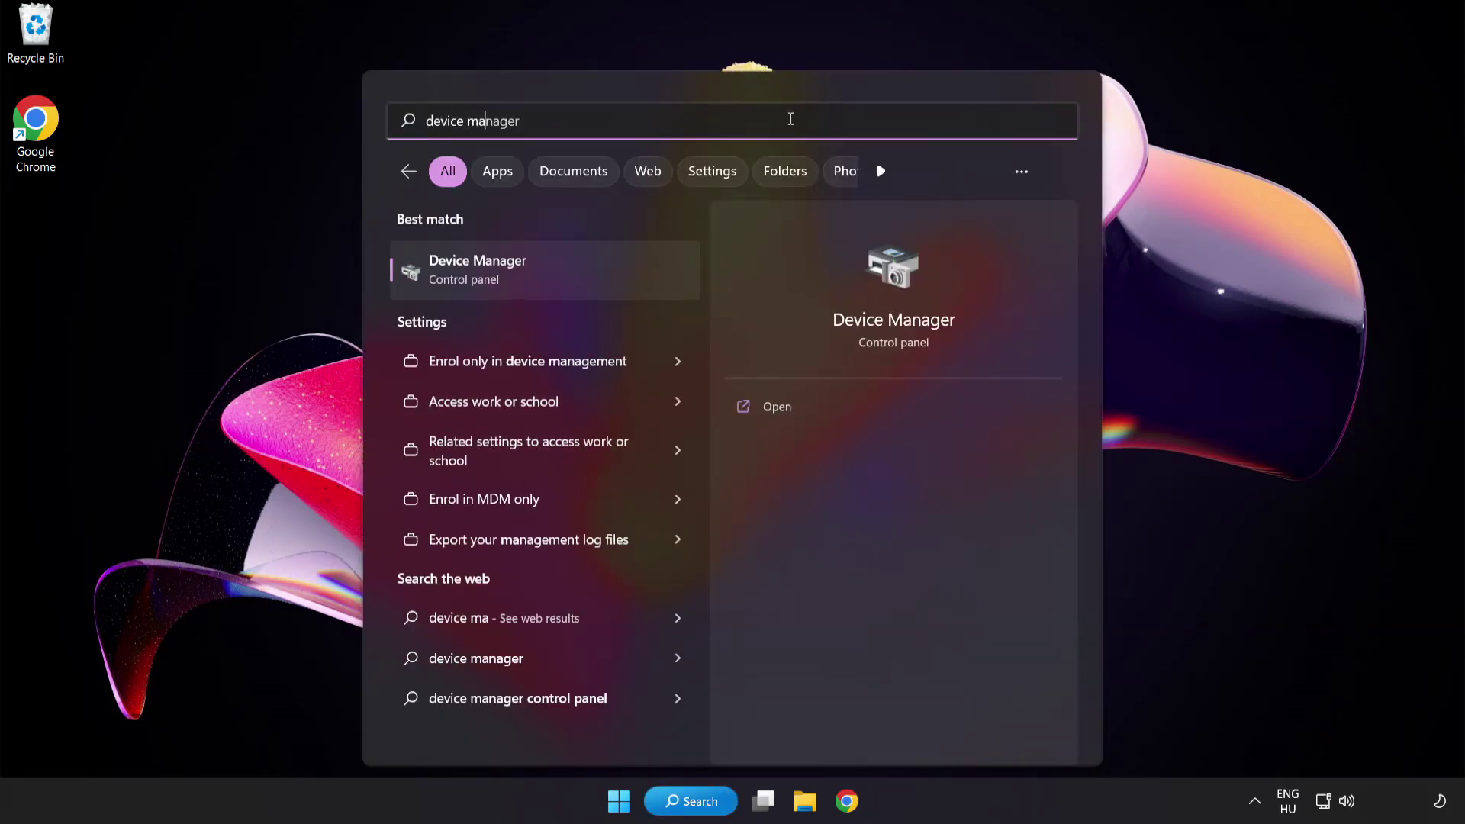
pyautogui.write('nager')
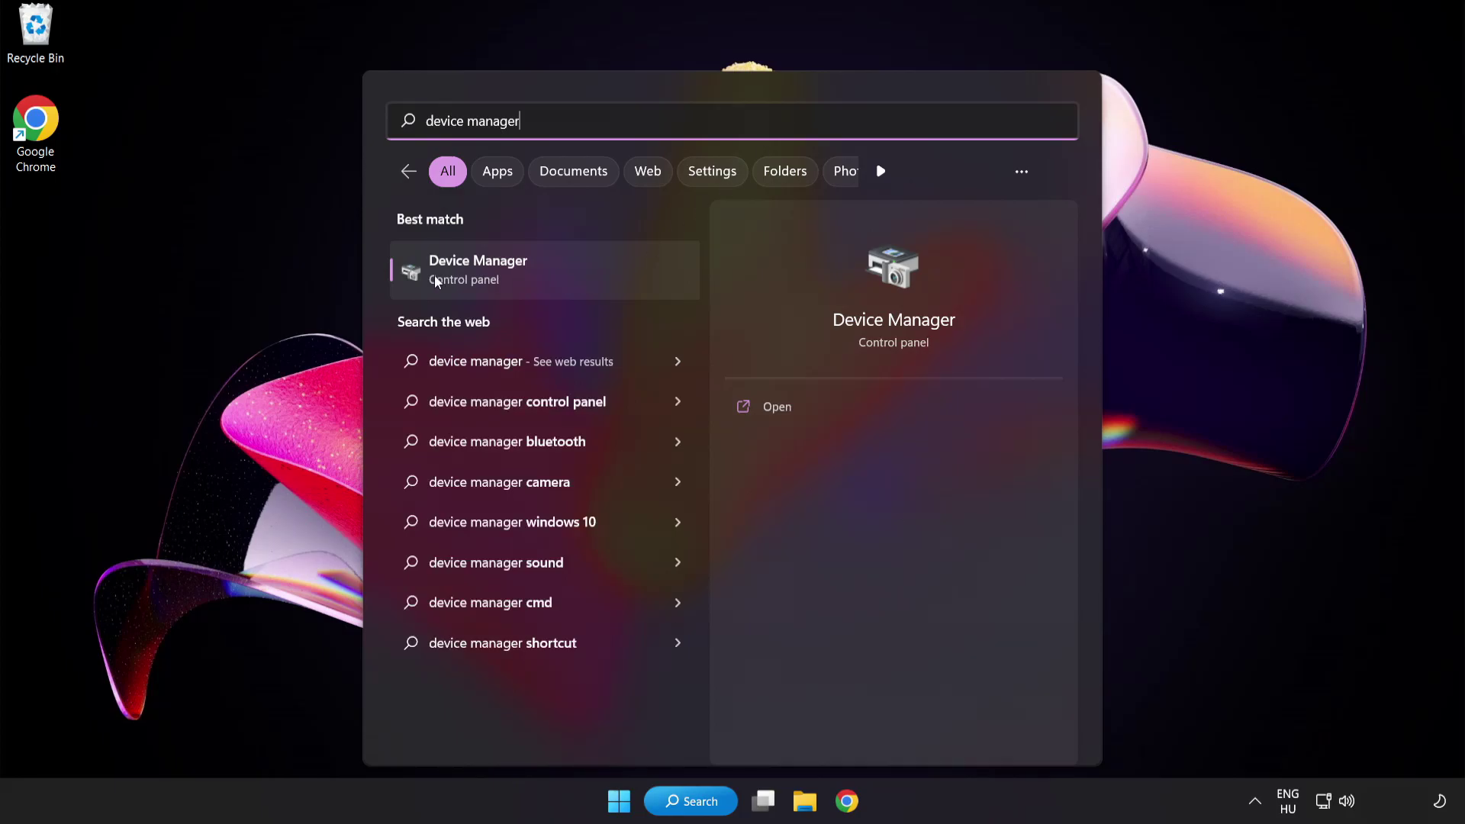
# Open Device Manager and select the VMware SVGA 3D adapter under Display adapters.
pyautogui.click(585, 274)
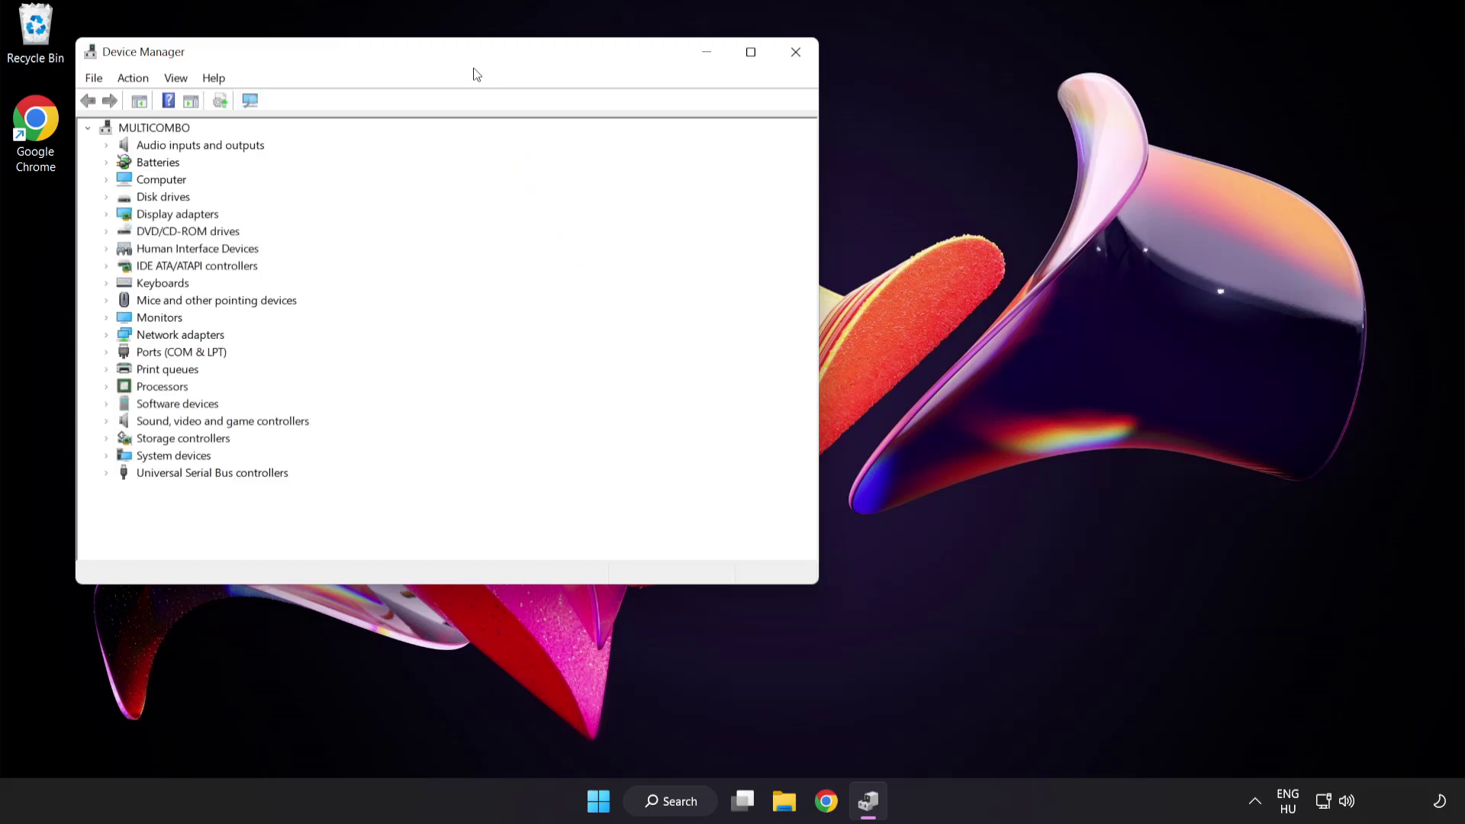
pyautogui.moveTo(472, 61); pyautogui.dragTo(715, 153)
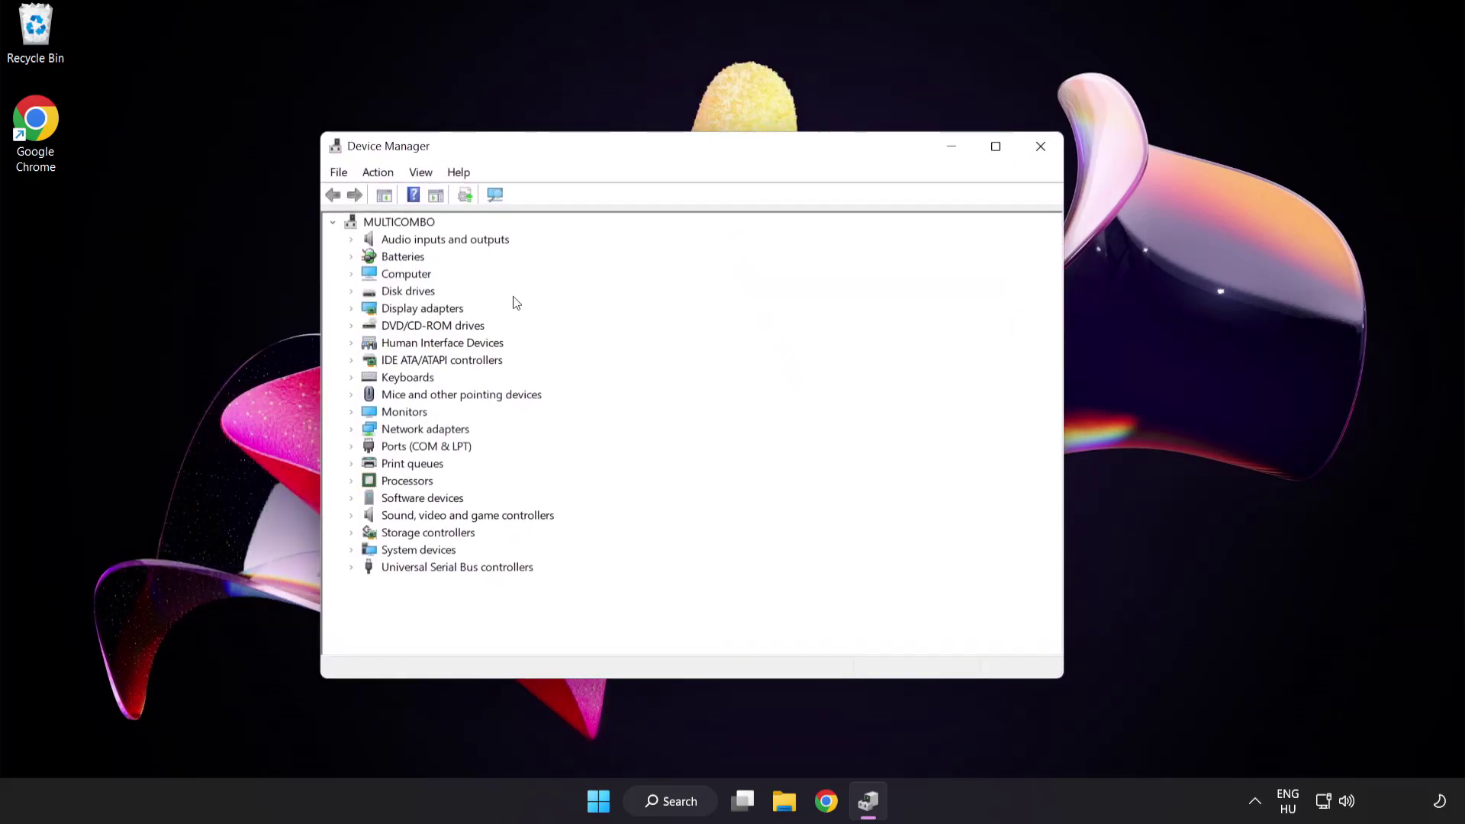
pyautogui.click(412, 309)
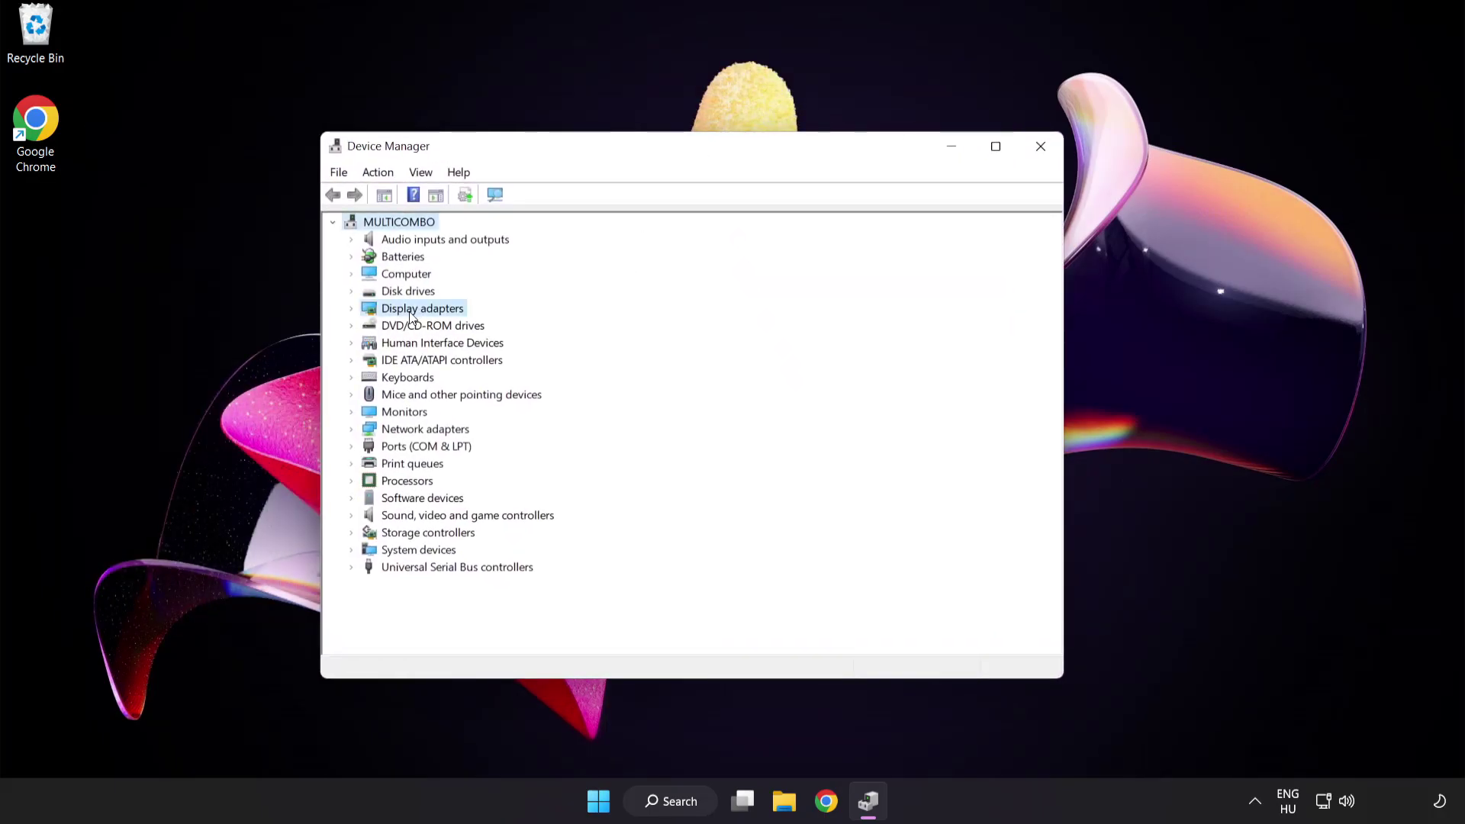
pyautogui.click(352, 310)
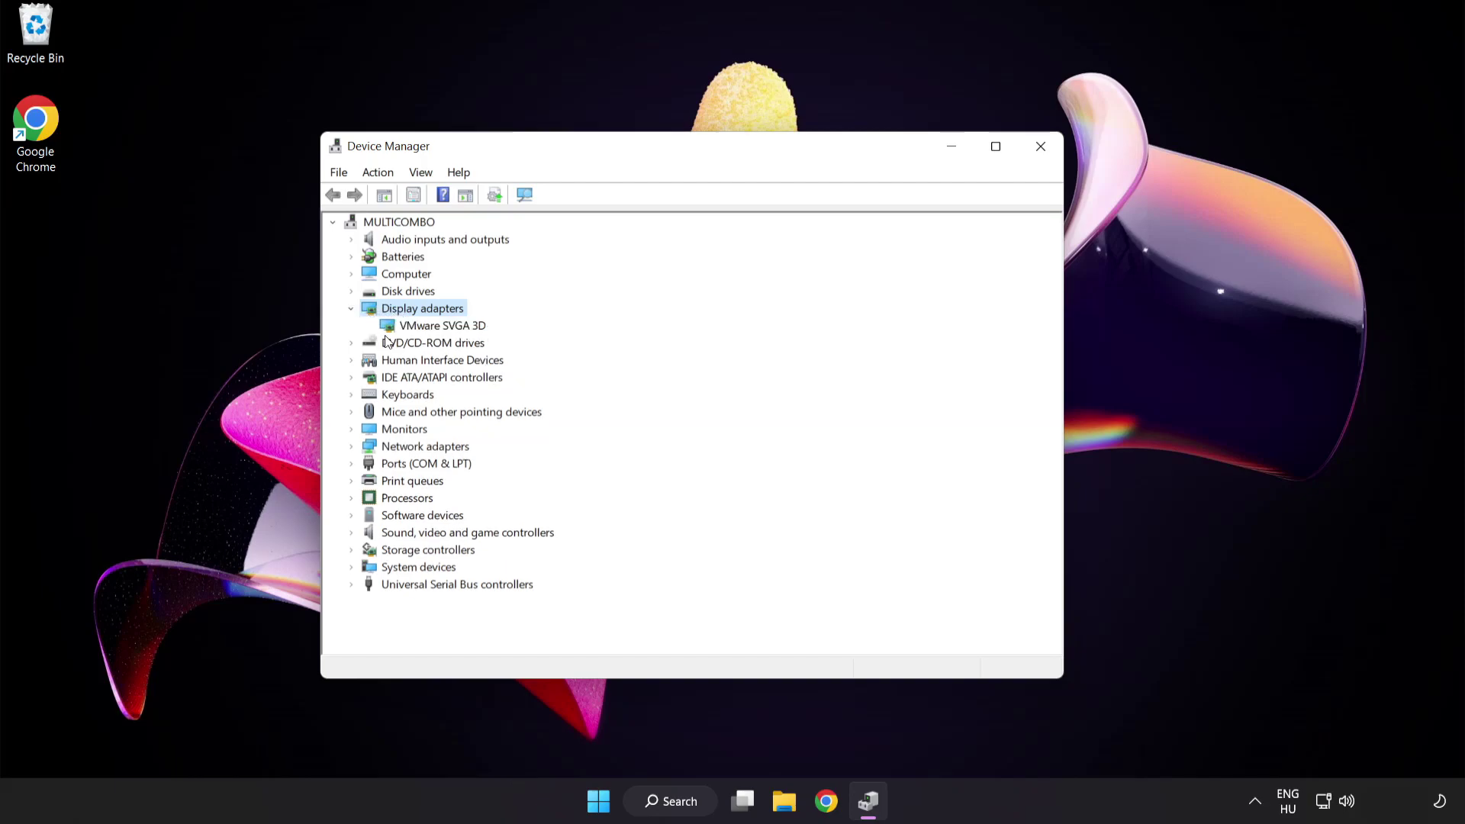
pyautogui.click(408, 326)
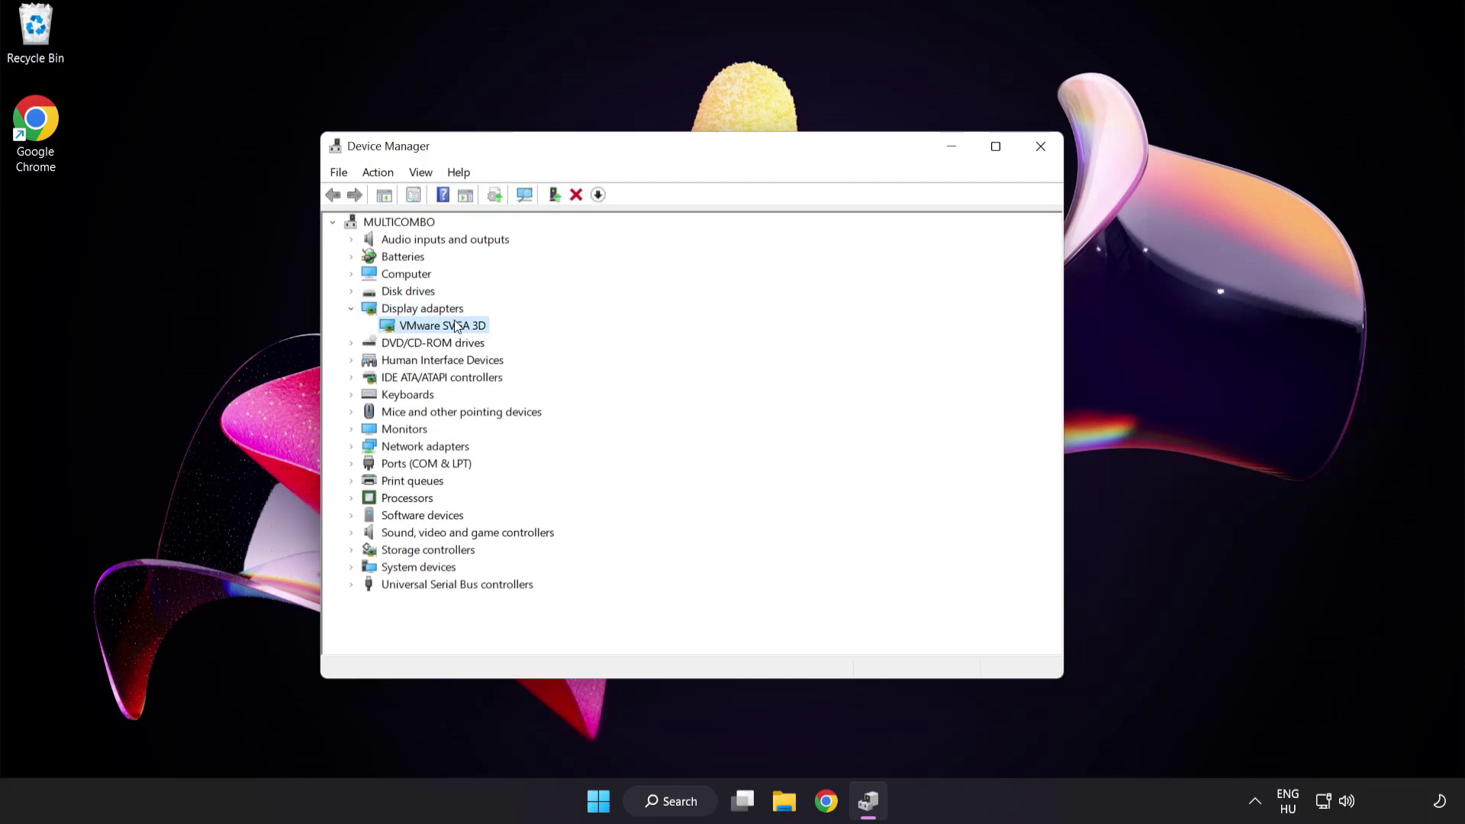
# Search automatically for a newer VMware SVGA 3D driver; the best one is already installed.
pyautogui.rightClick(430, 326)
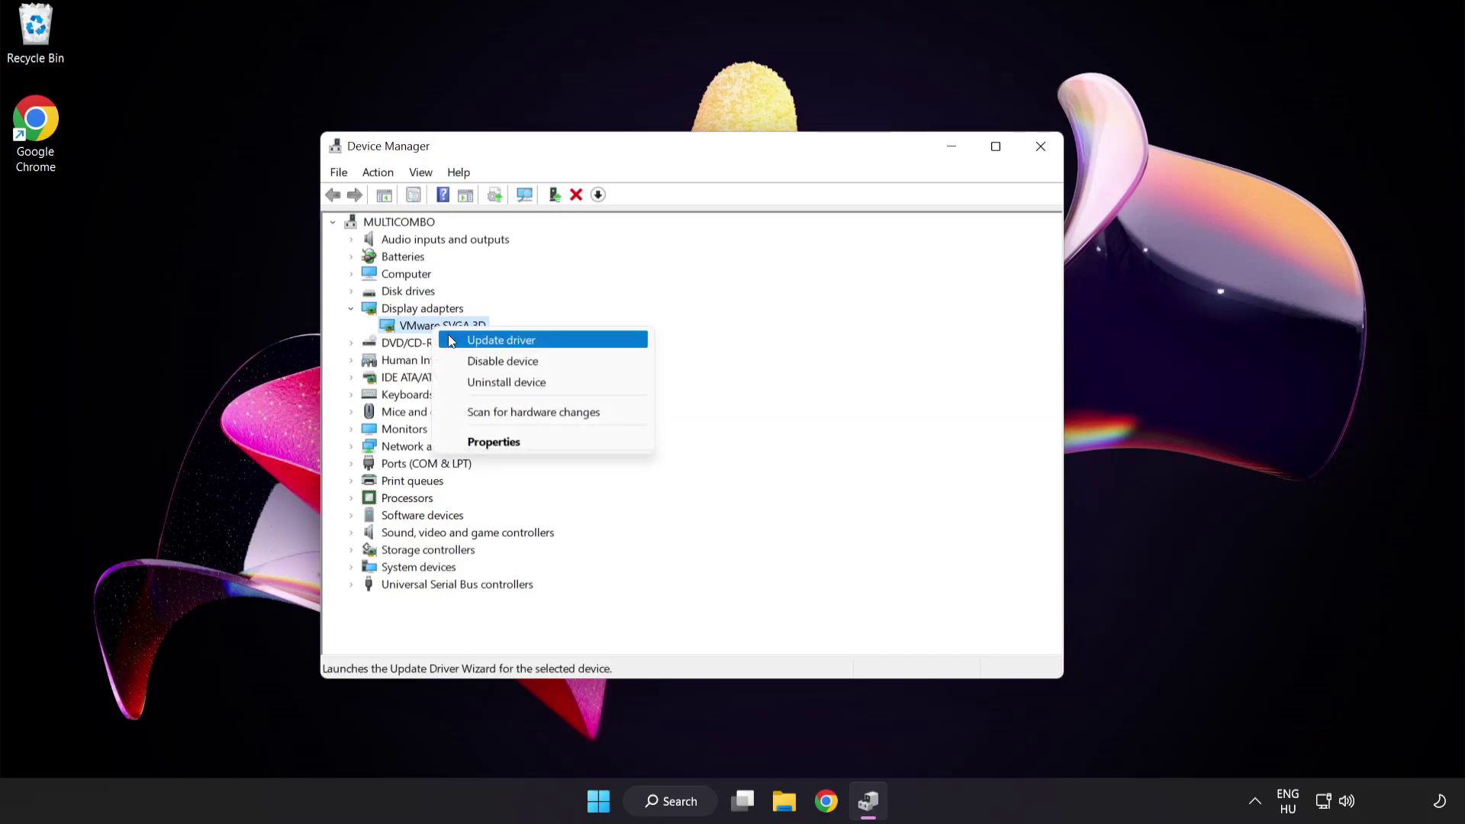
pyautogui.click(568, 341)
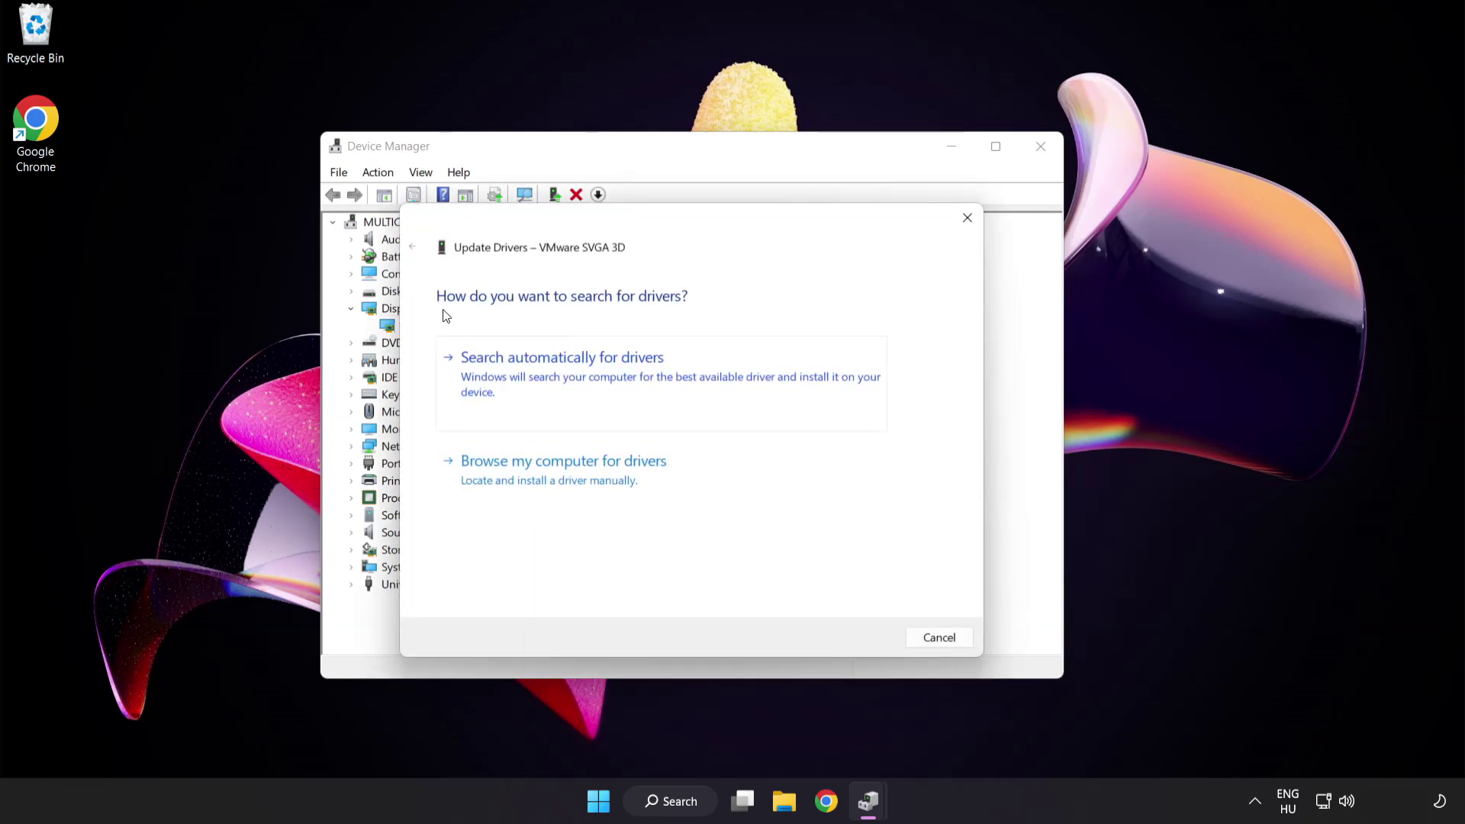
pyautogui.click(638, 373)
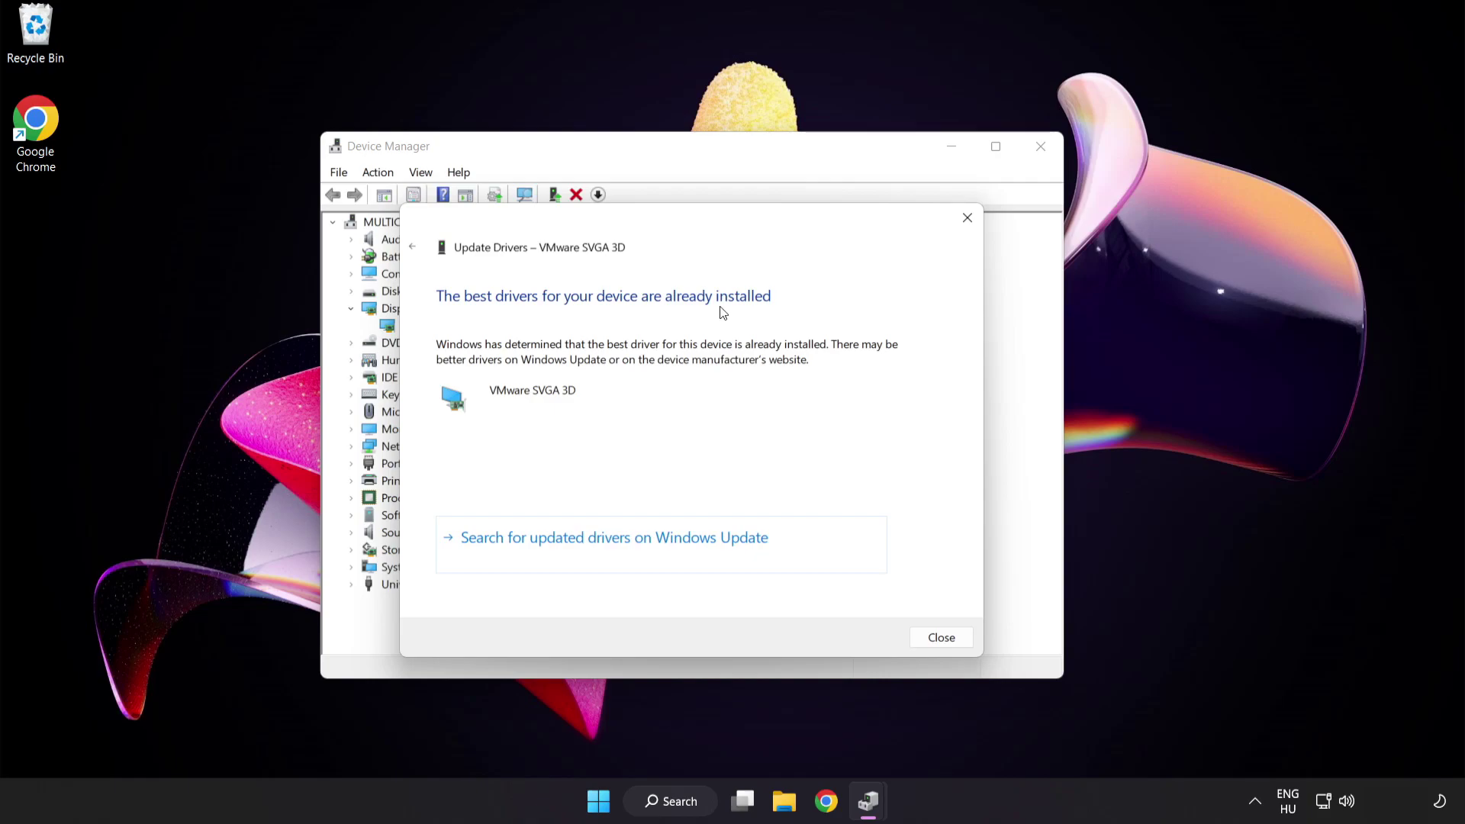
pyautogui.click(936, 641)
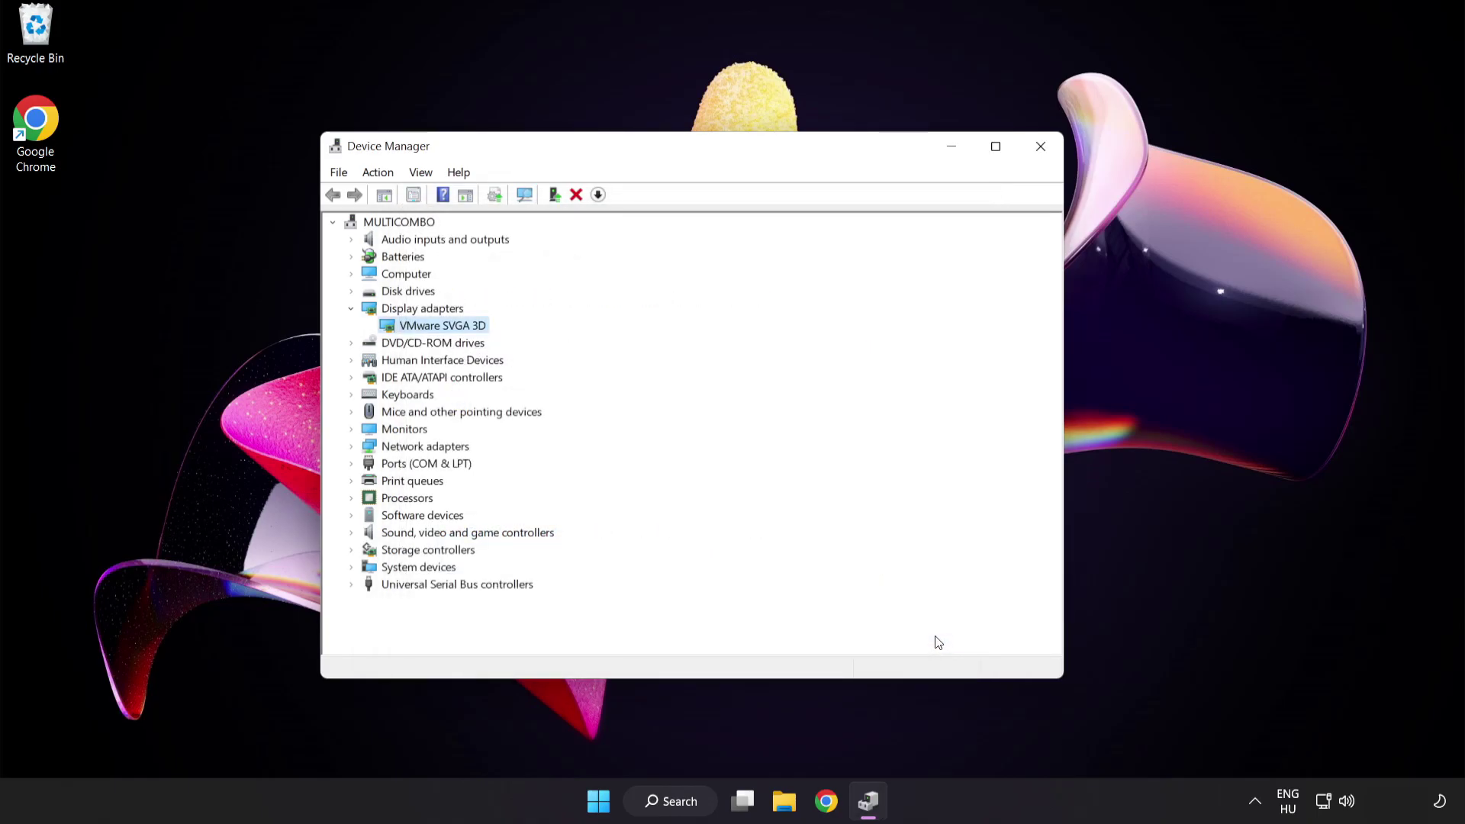
# Close Device Manager and start a Windows Search for 'update'.
pyautogui.click(1041, 152)
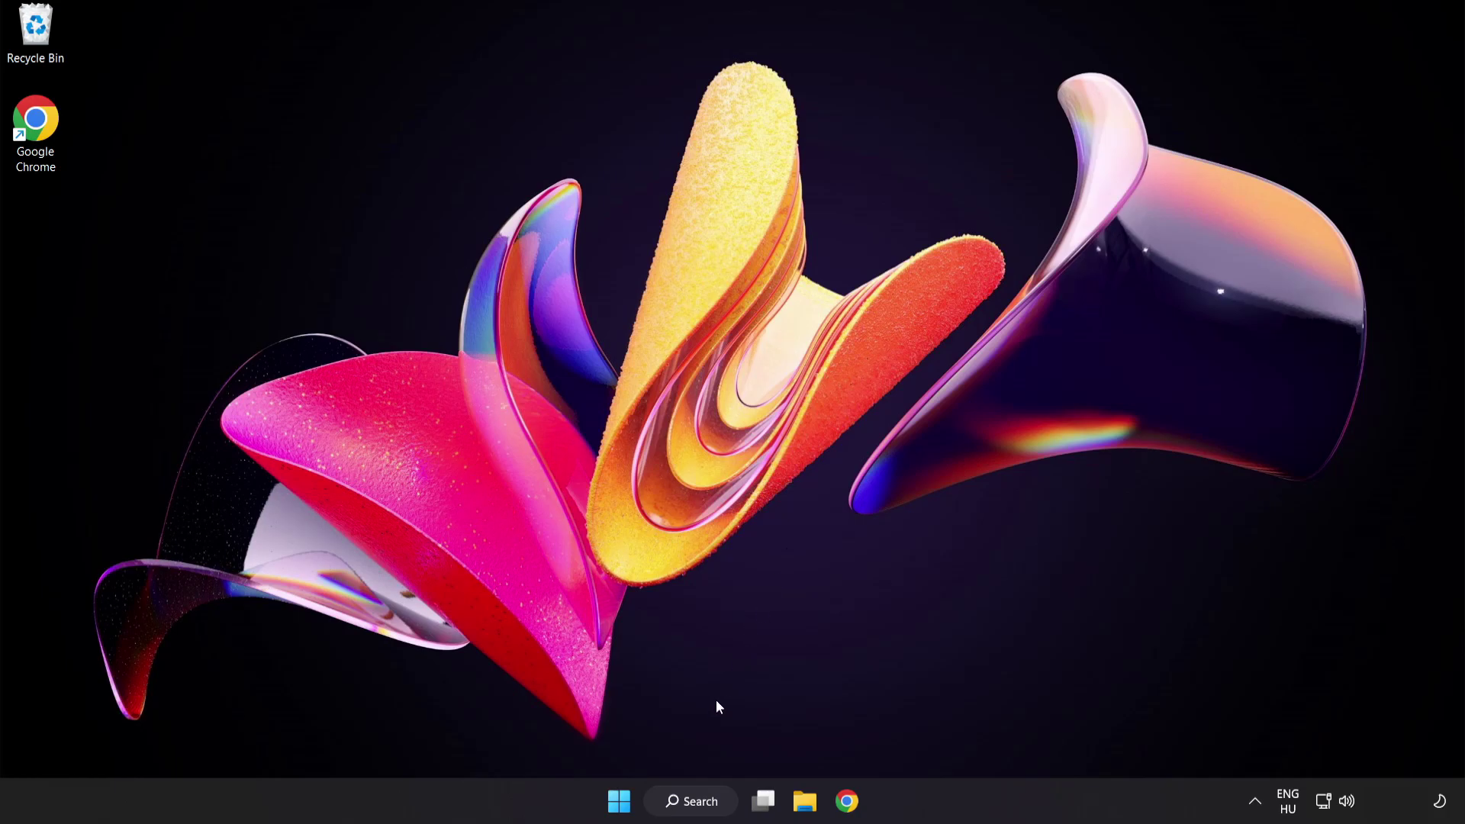
pyautogui.click(688, 802)
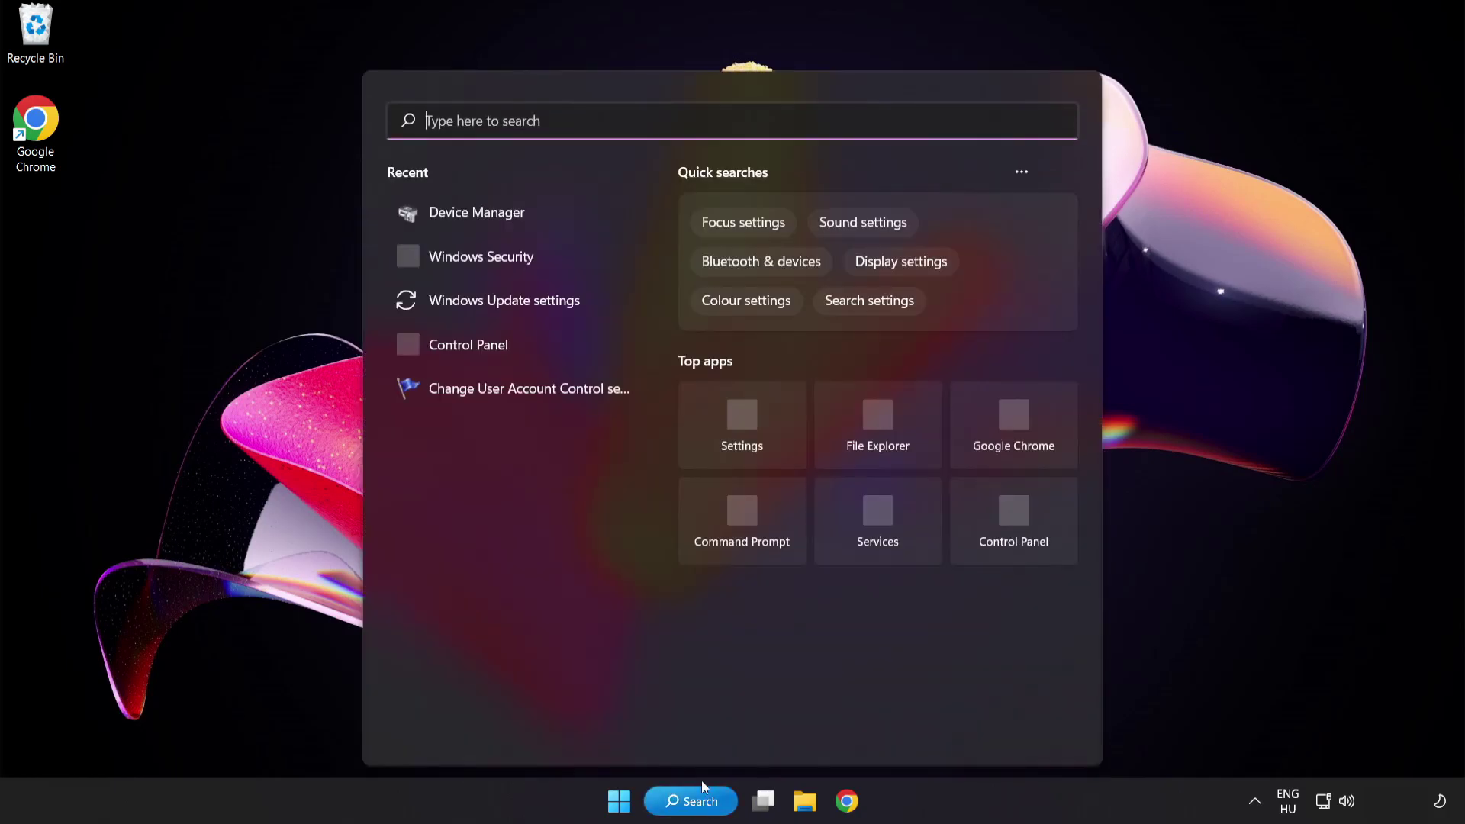
pyautogui.write('u')
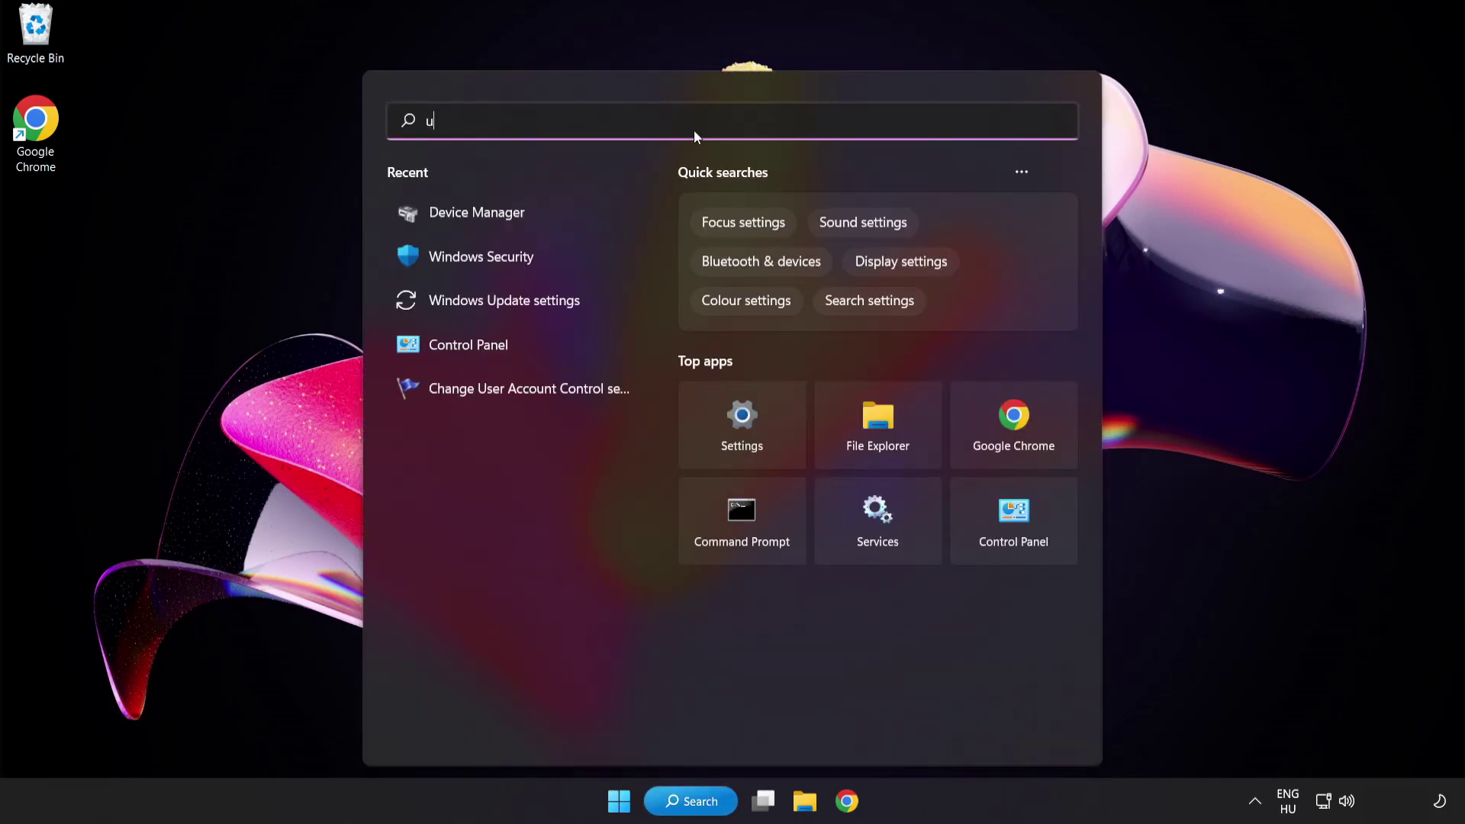
pyautogui.write('pdate')
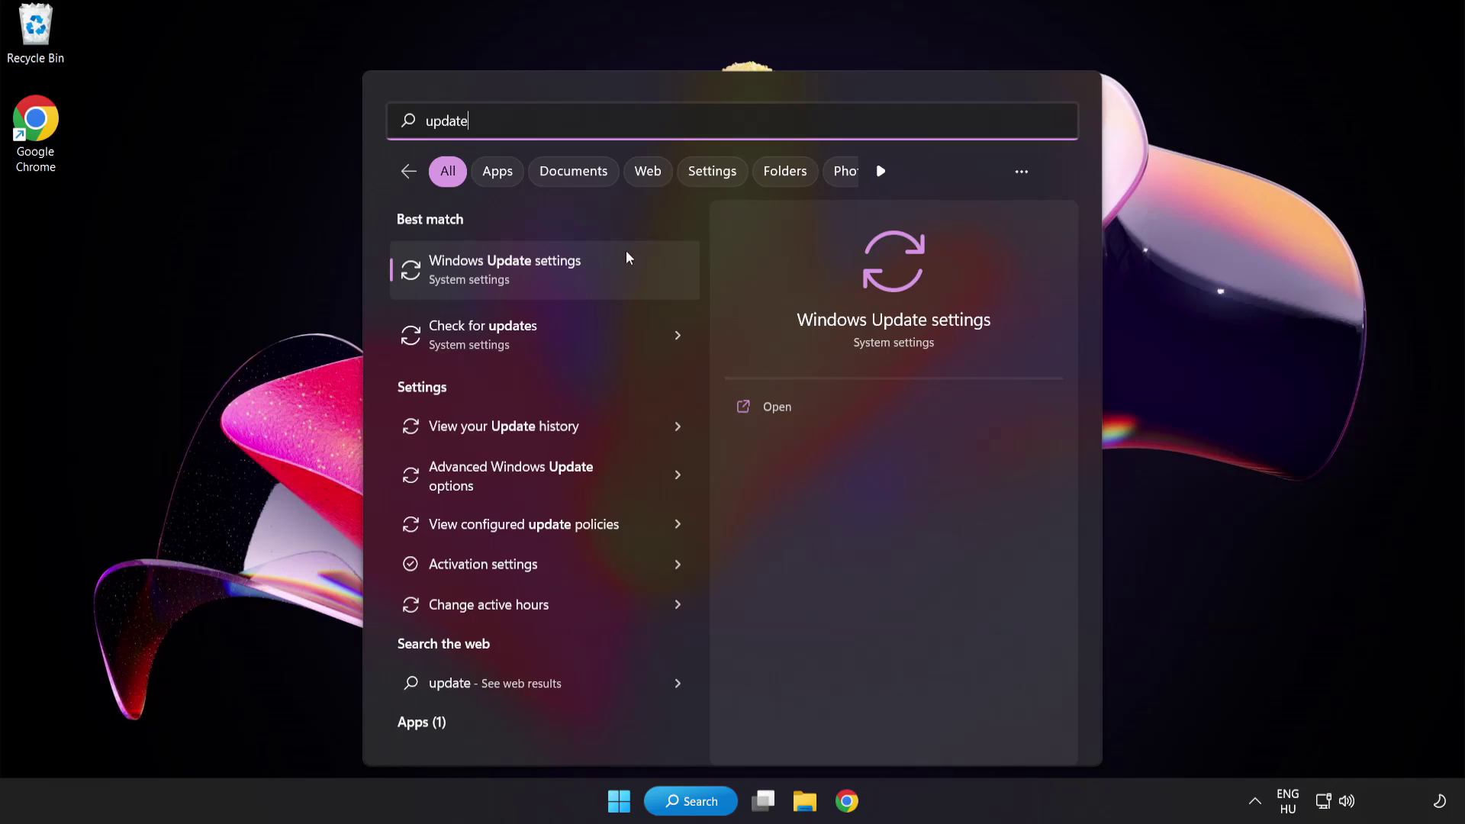
# Check Windows Update, confirm the PC is up to date, and close Settings.
pyautogui.click(559, 282)
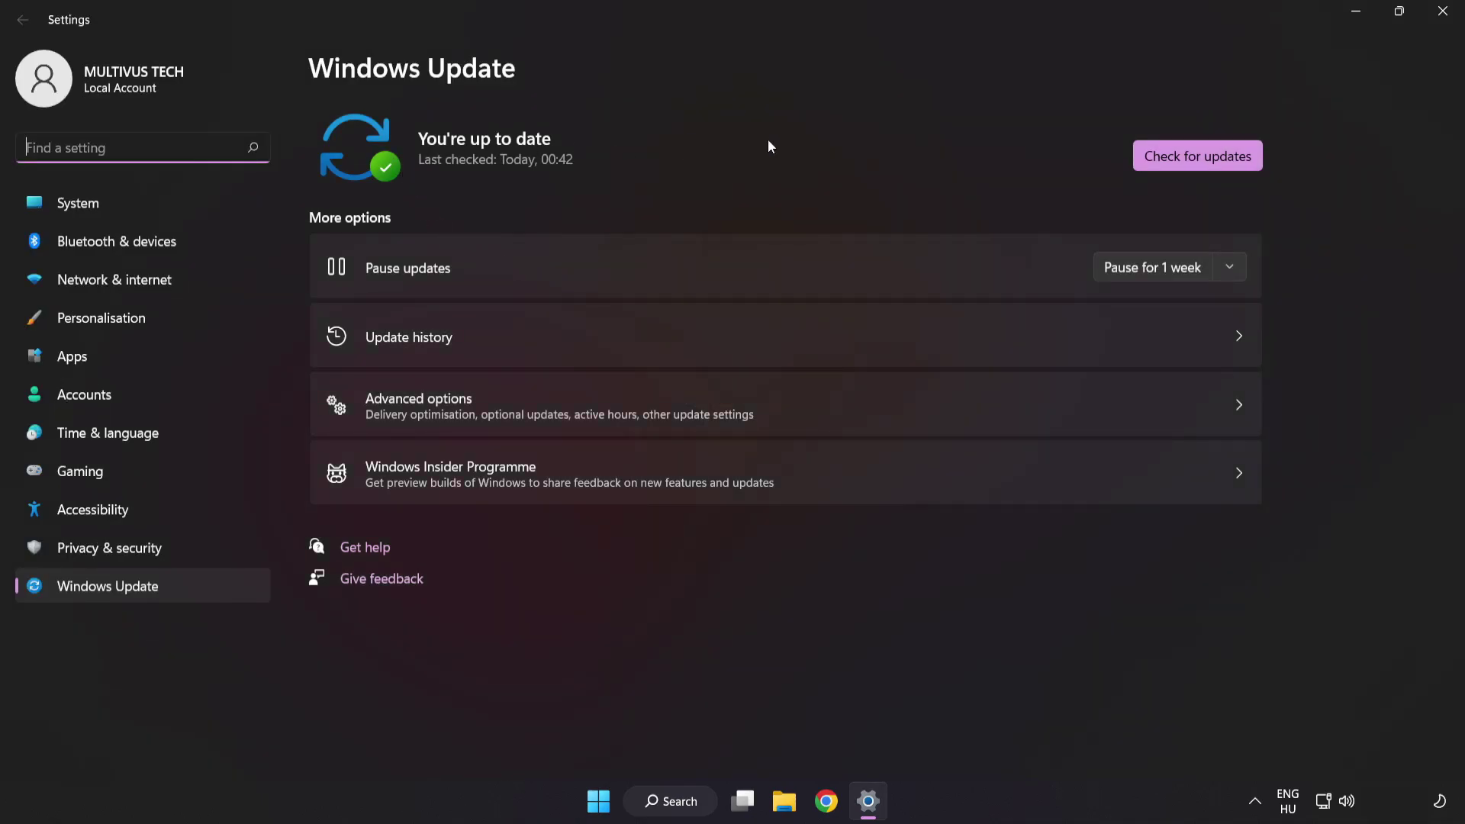
pyautogui.click(1192, 163)
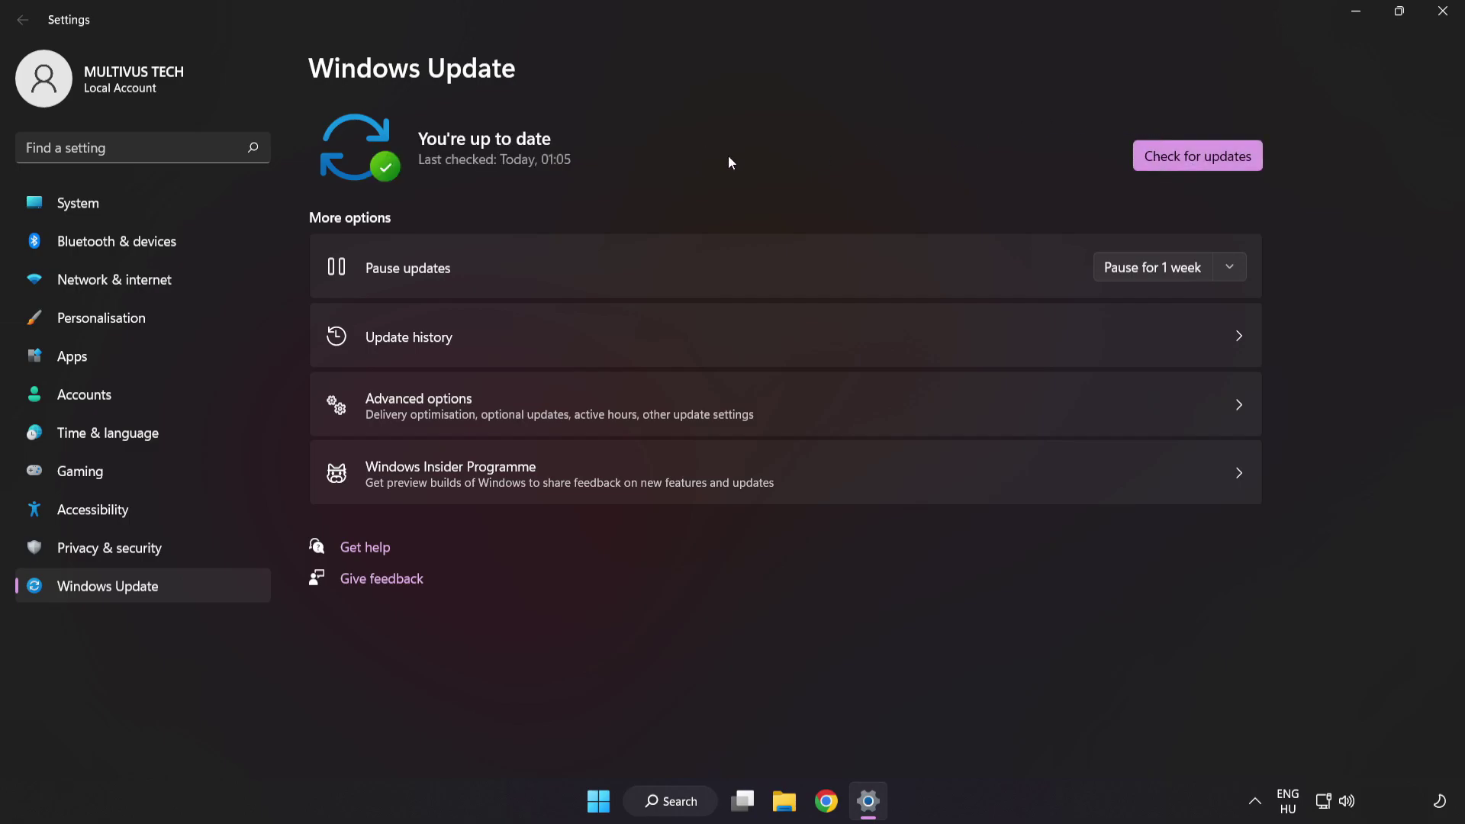
pyautogui.click(1442, 14)
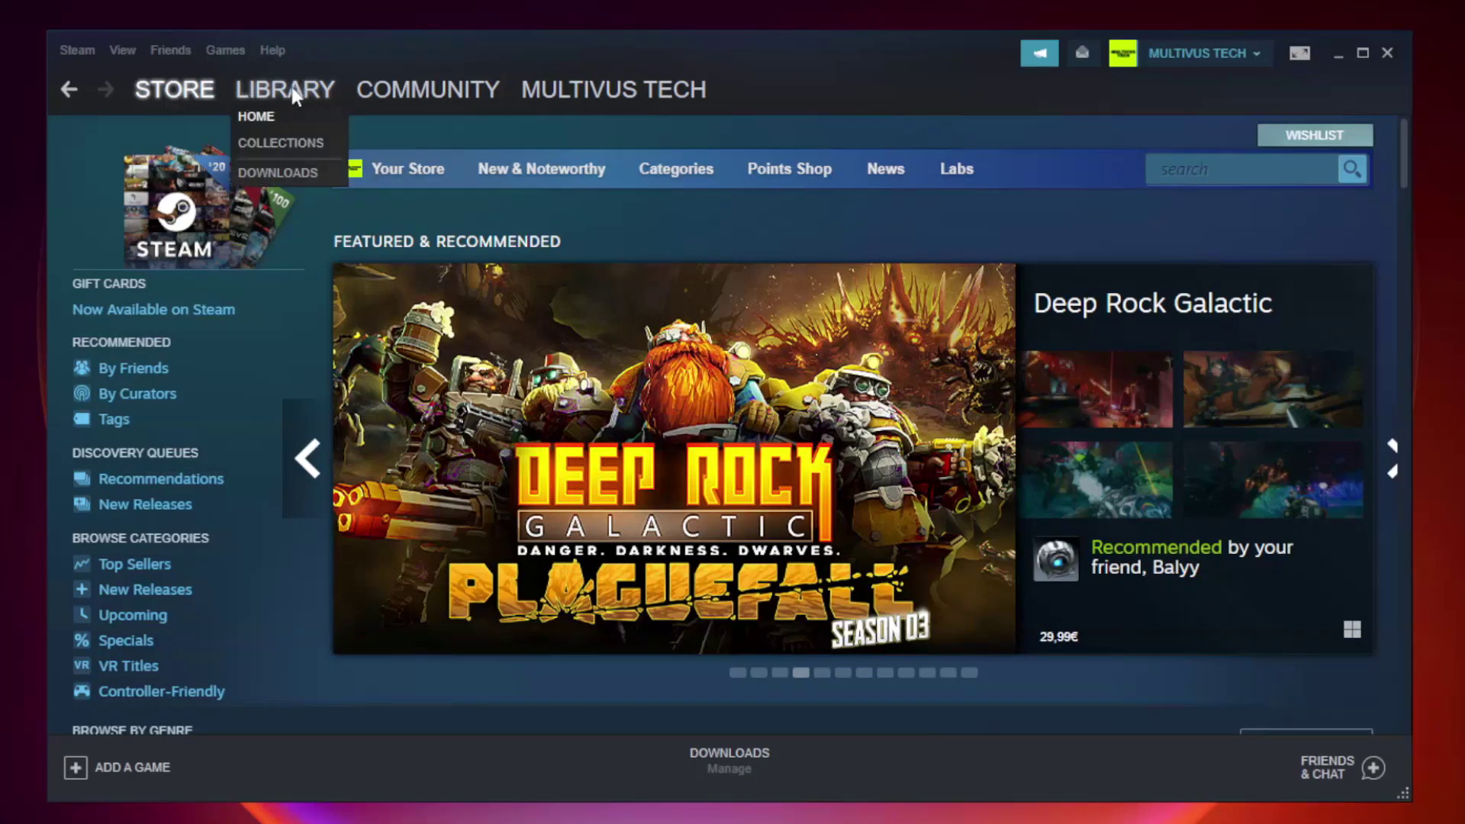
# Verify Unturned's game files from its Steam properties, validating all 9192 files.
pyautogui.moveTo(284, 89)
pyautogui.click(296, 98)
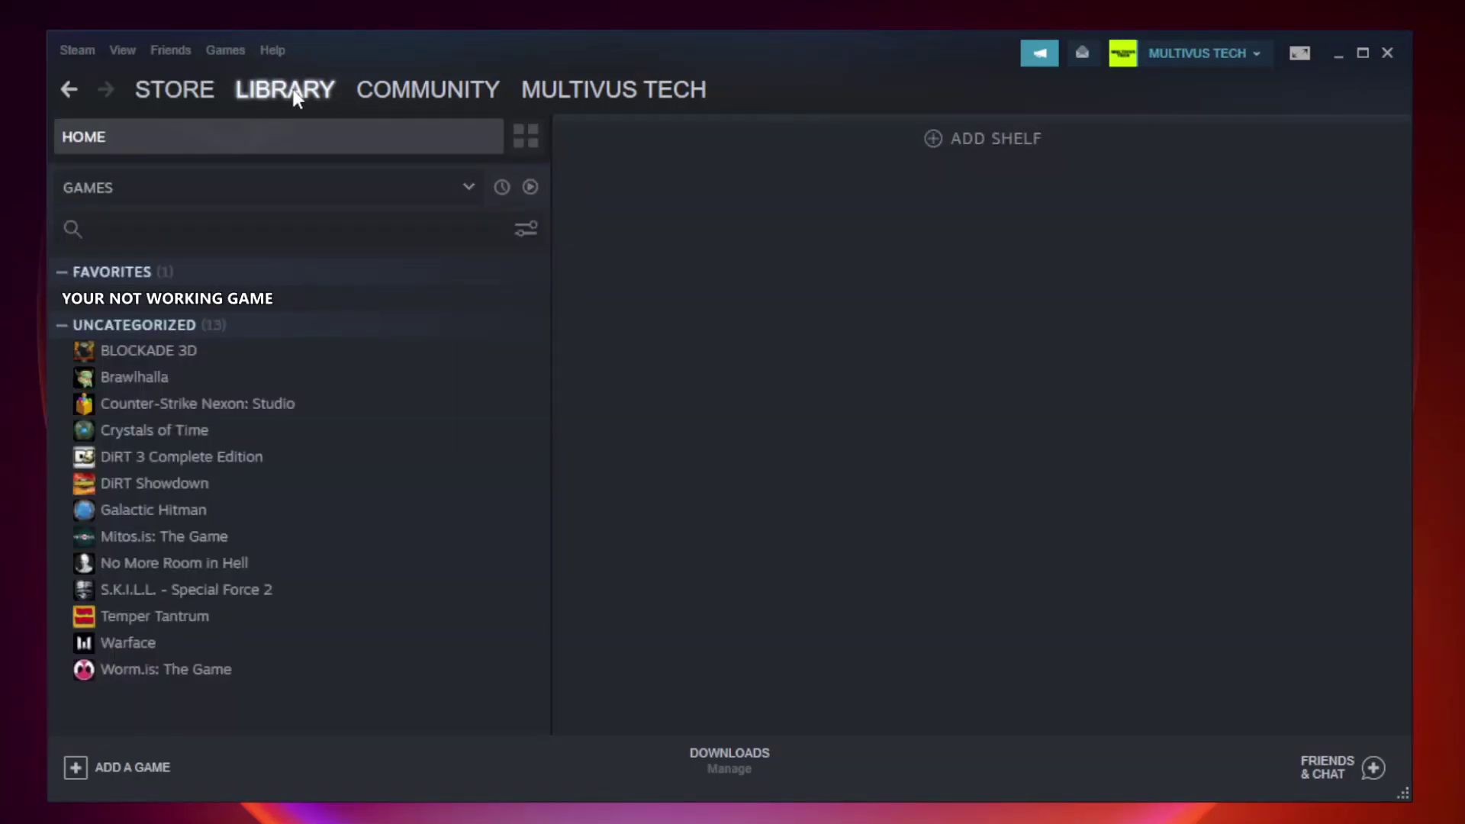
pyautogui.rightClick(318, 305)
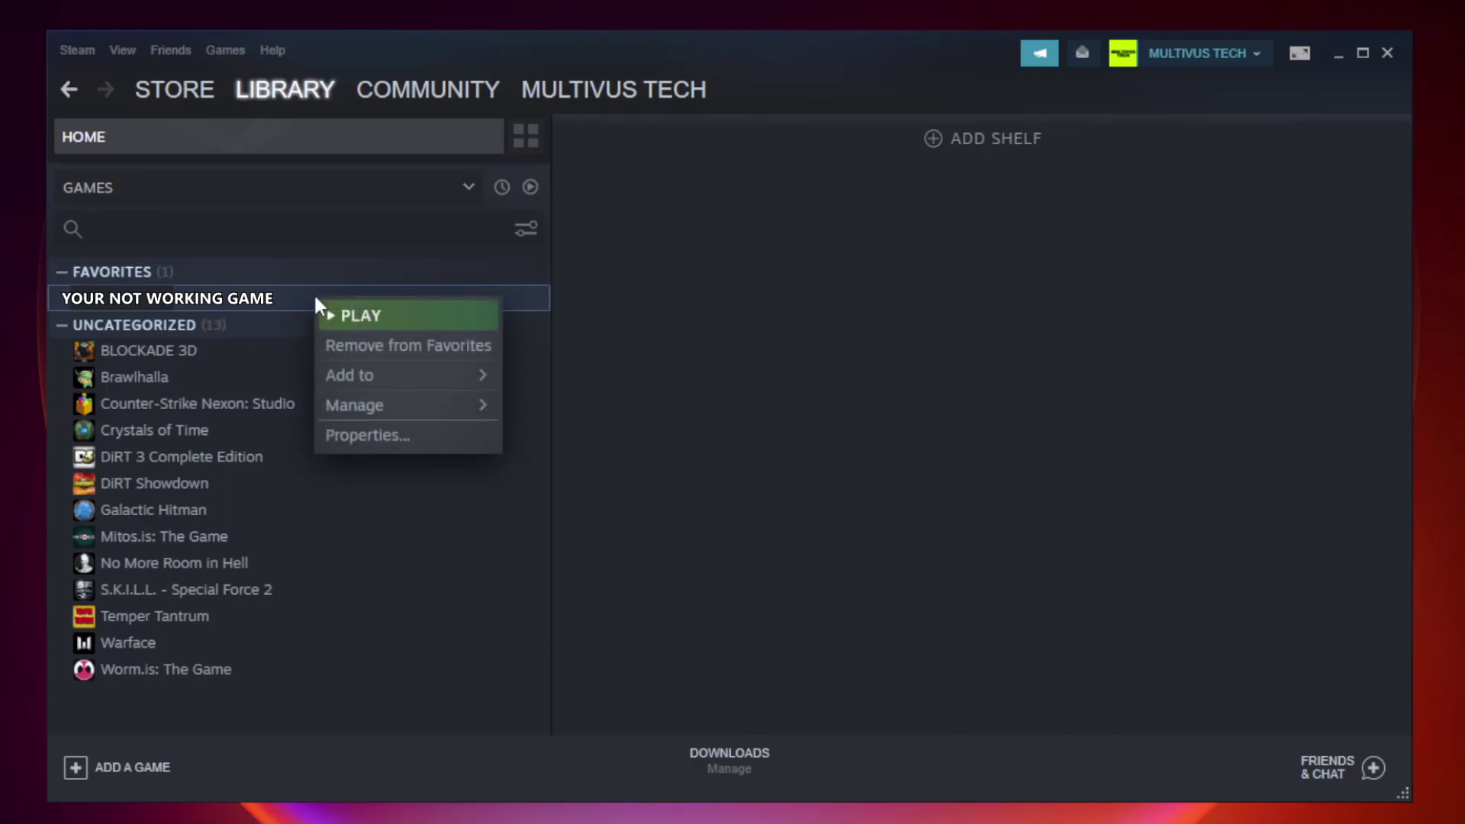
pyautogui.click(405, 439)
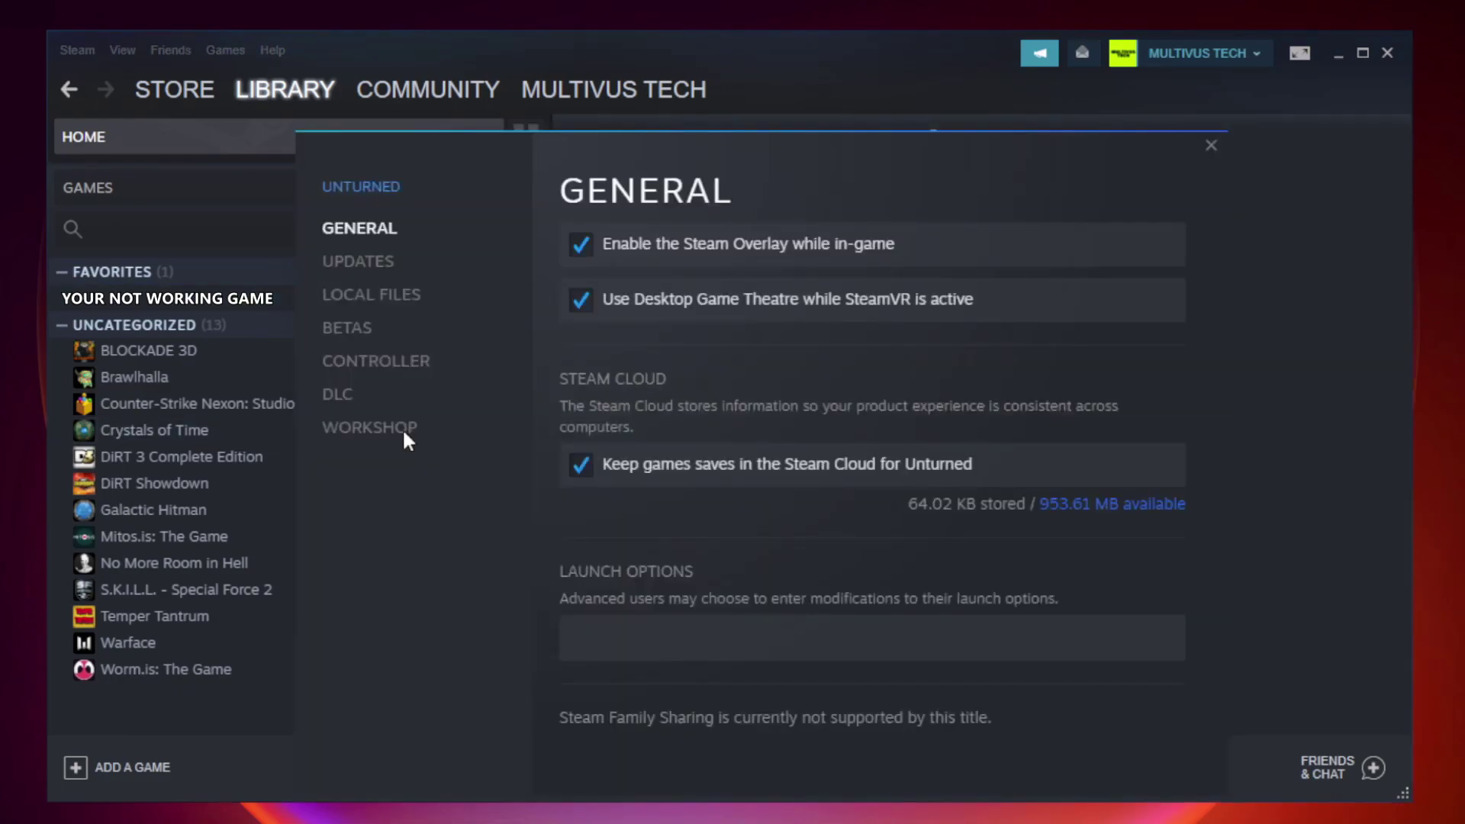
pyautogui.click(391, 307)
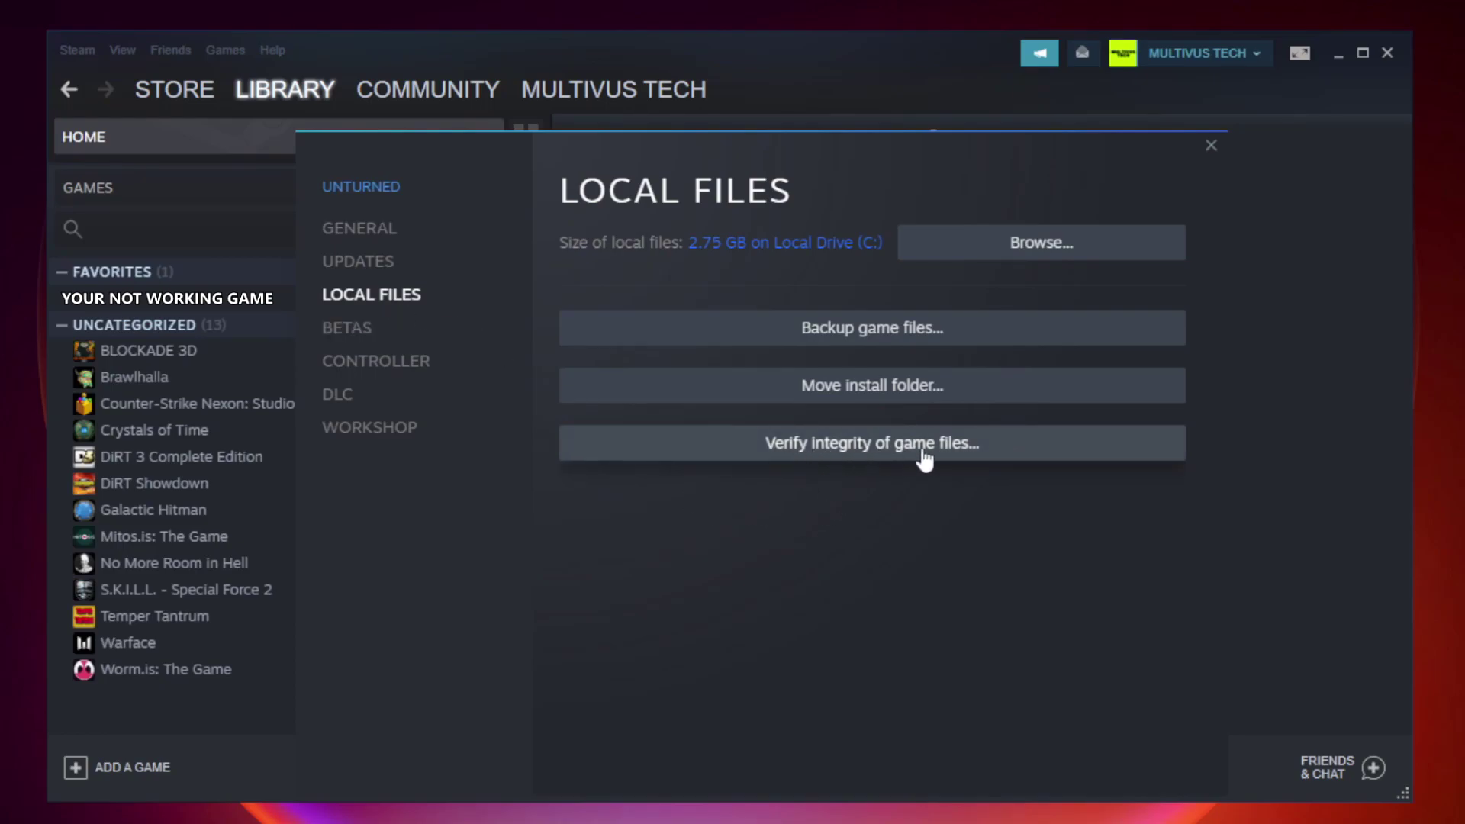
pyautogui.click(888, 459)
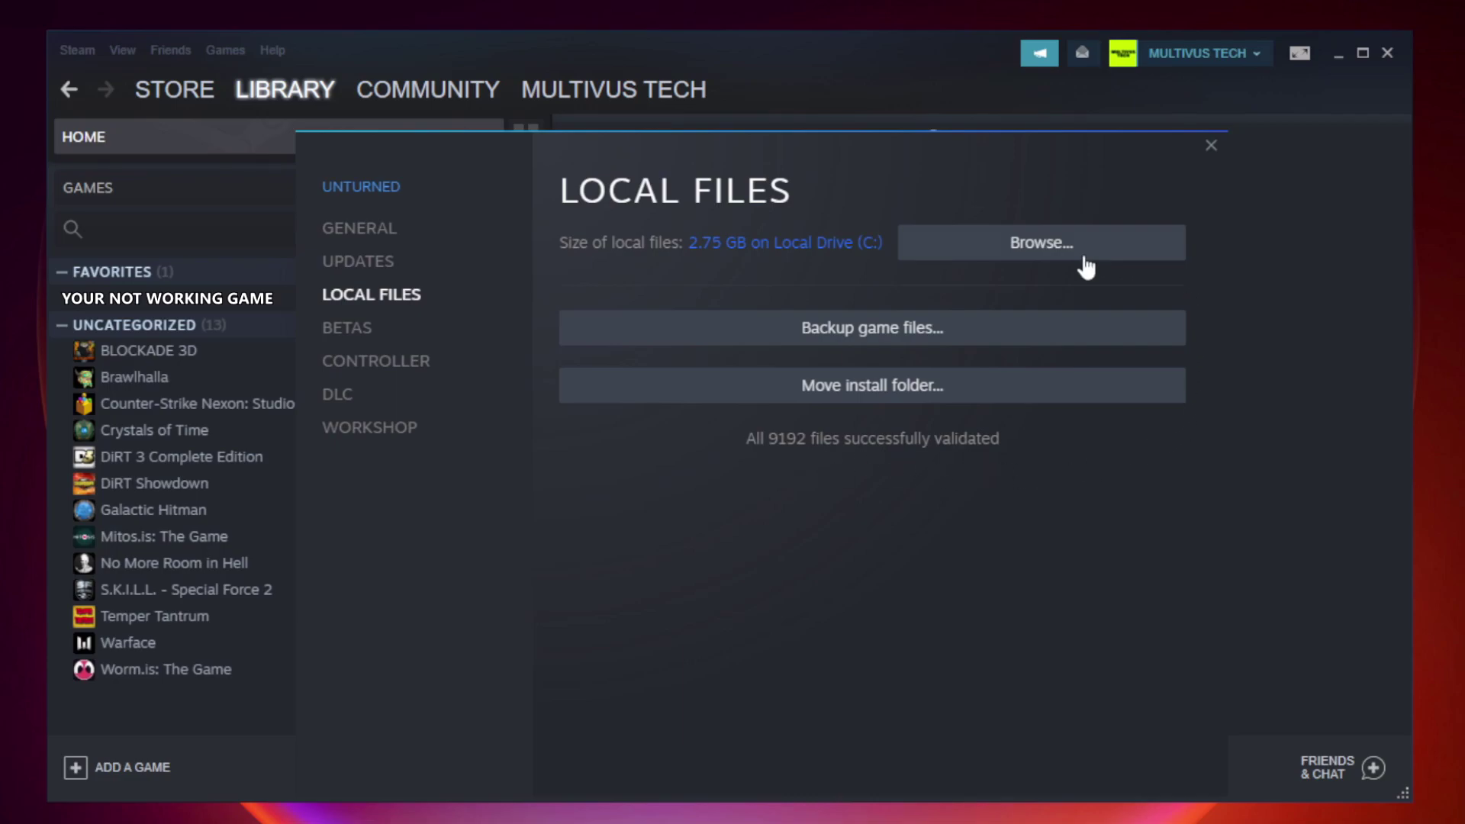
# Open the game's install folder and right-click the YOUR NOT WORKING GAME shortcut.
pyautogui.click(1045, 262)
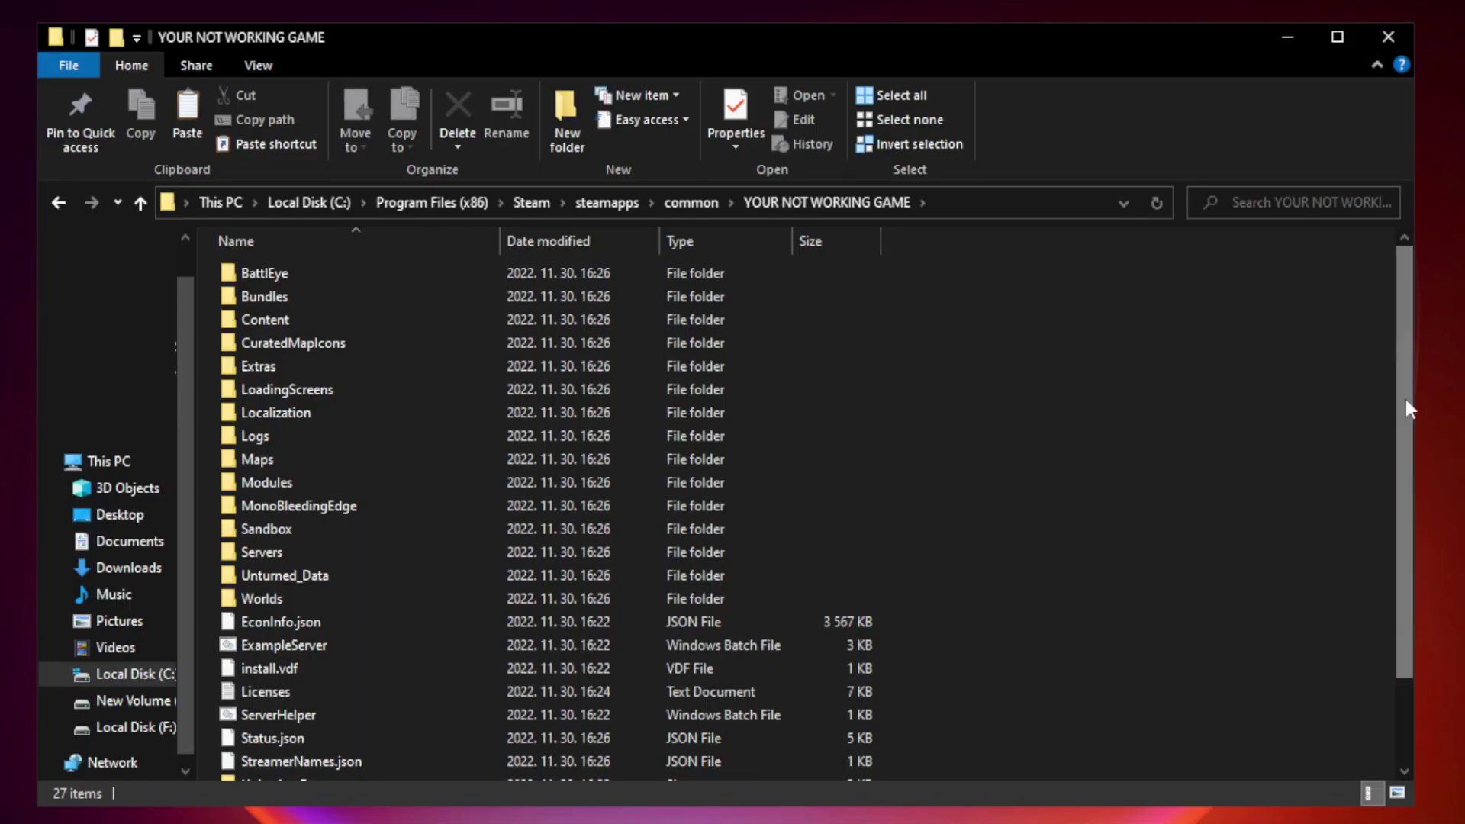
pyautogui.moveTo(1407, 404); pyautogui.dragTo(1406, 526)
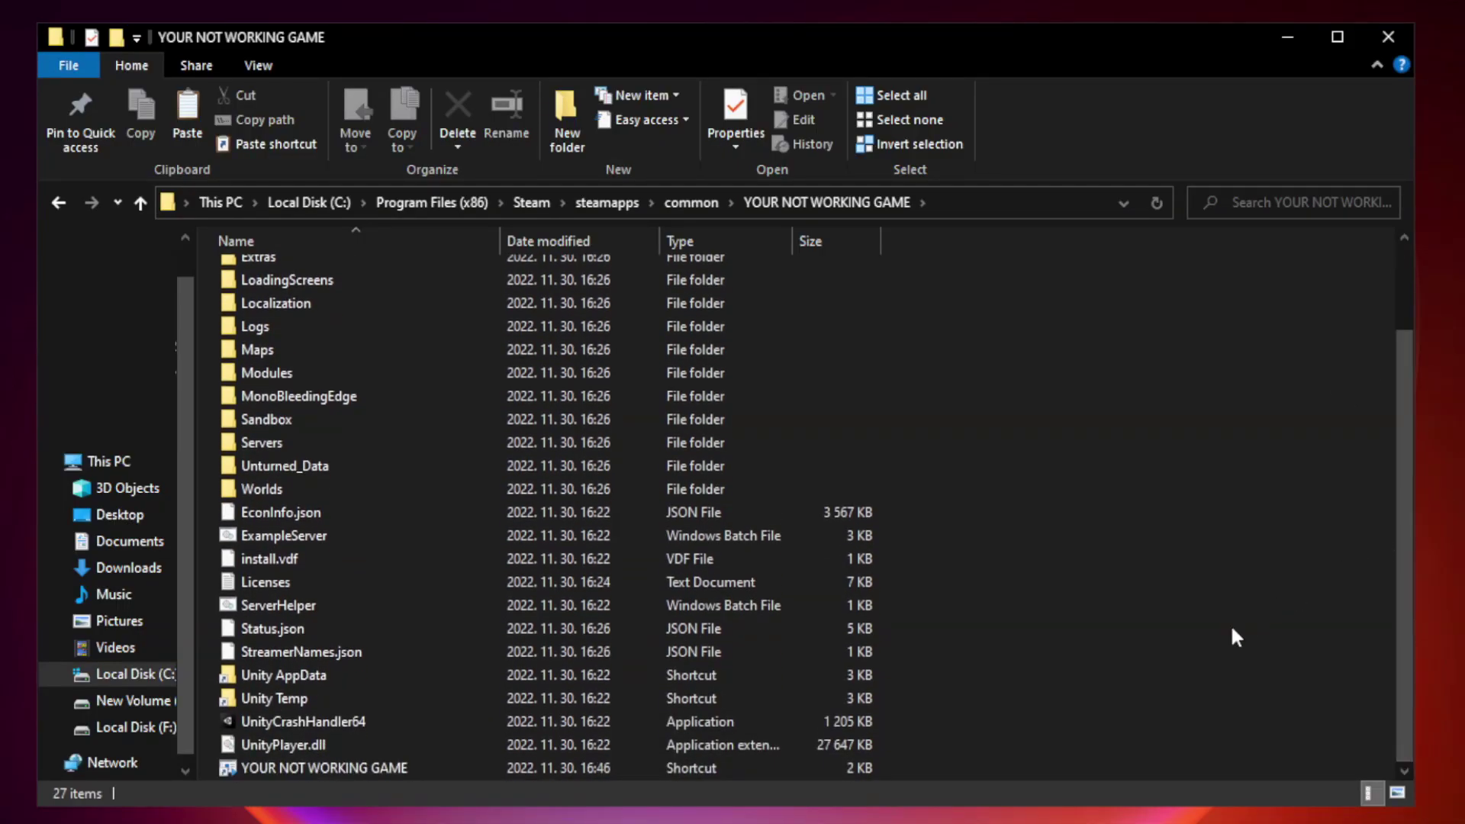
pyautogui.click(595, 769)
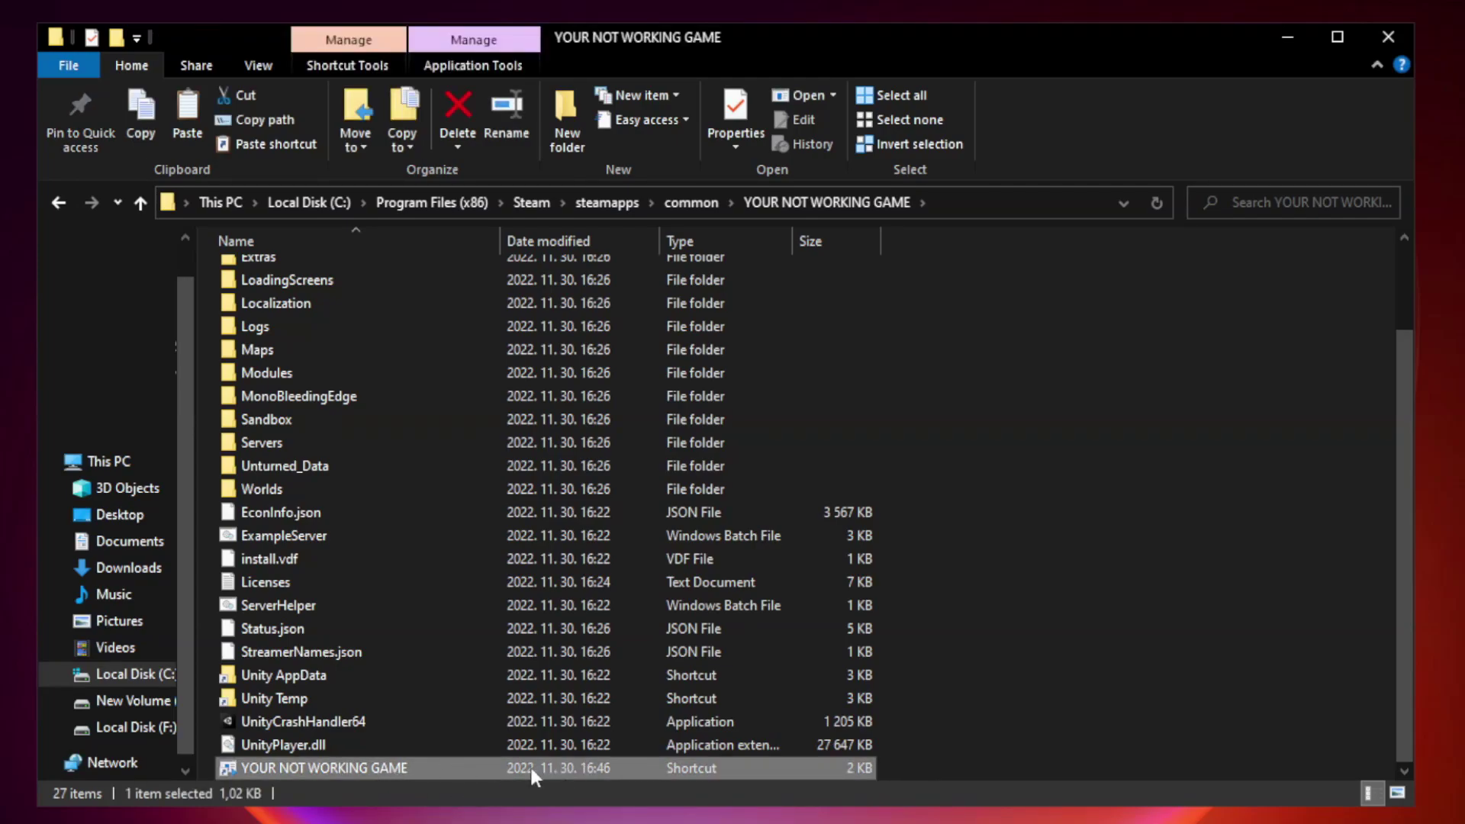
pyautogui.rightClick(496, 762)
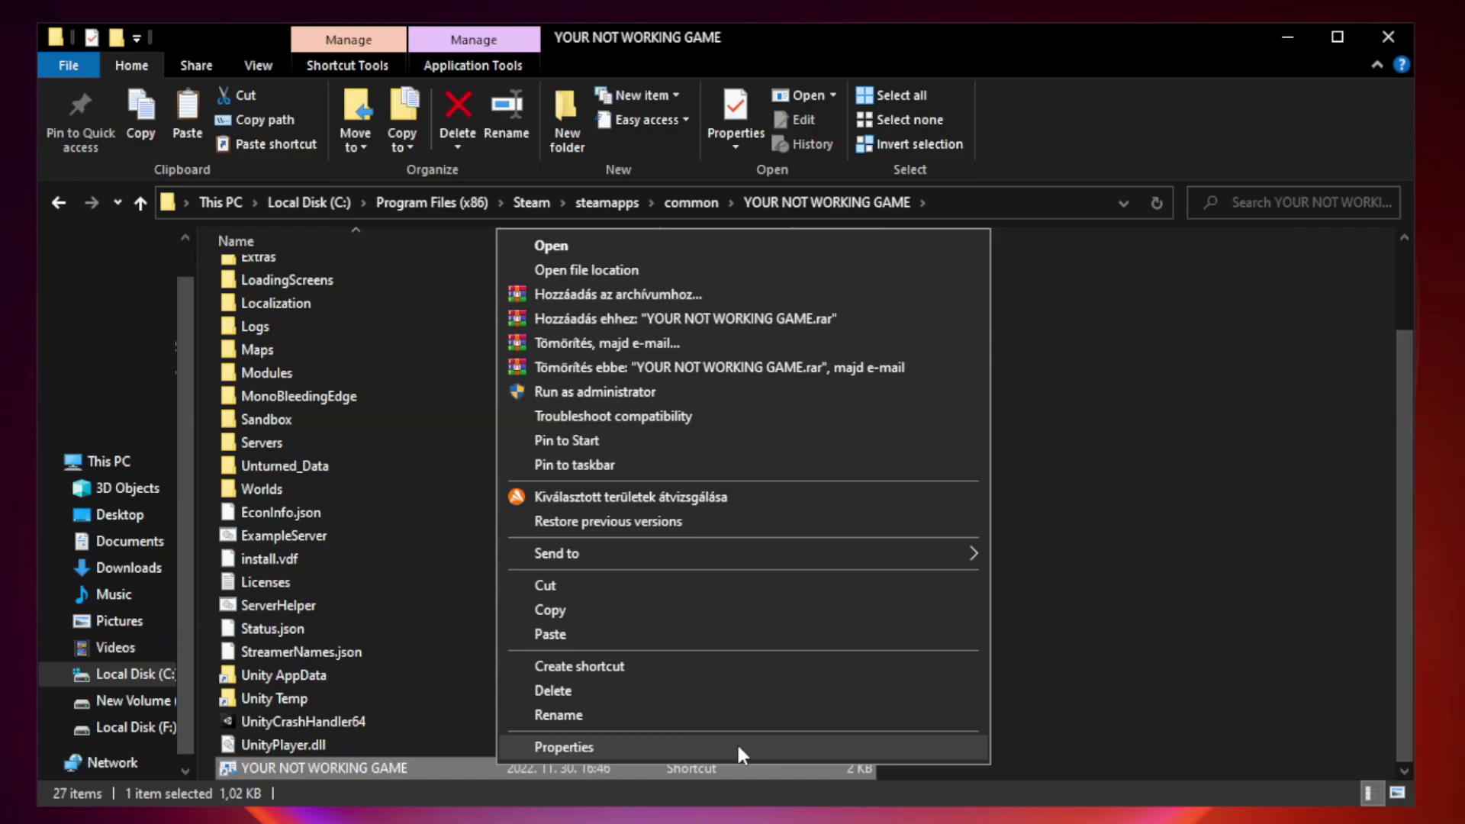
# Give the game shortcut Windows 8 compatibility, admin rights, and no fullscreen optimizations.
pyautogui.click(735, 751)
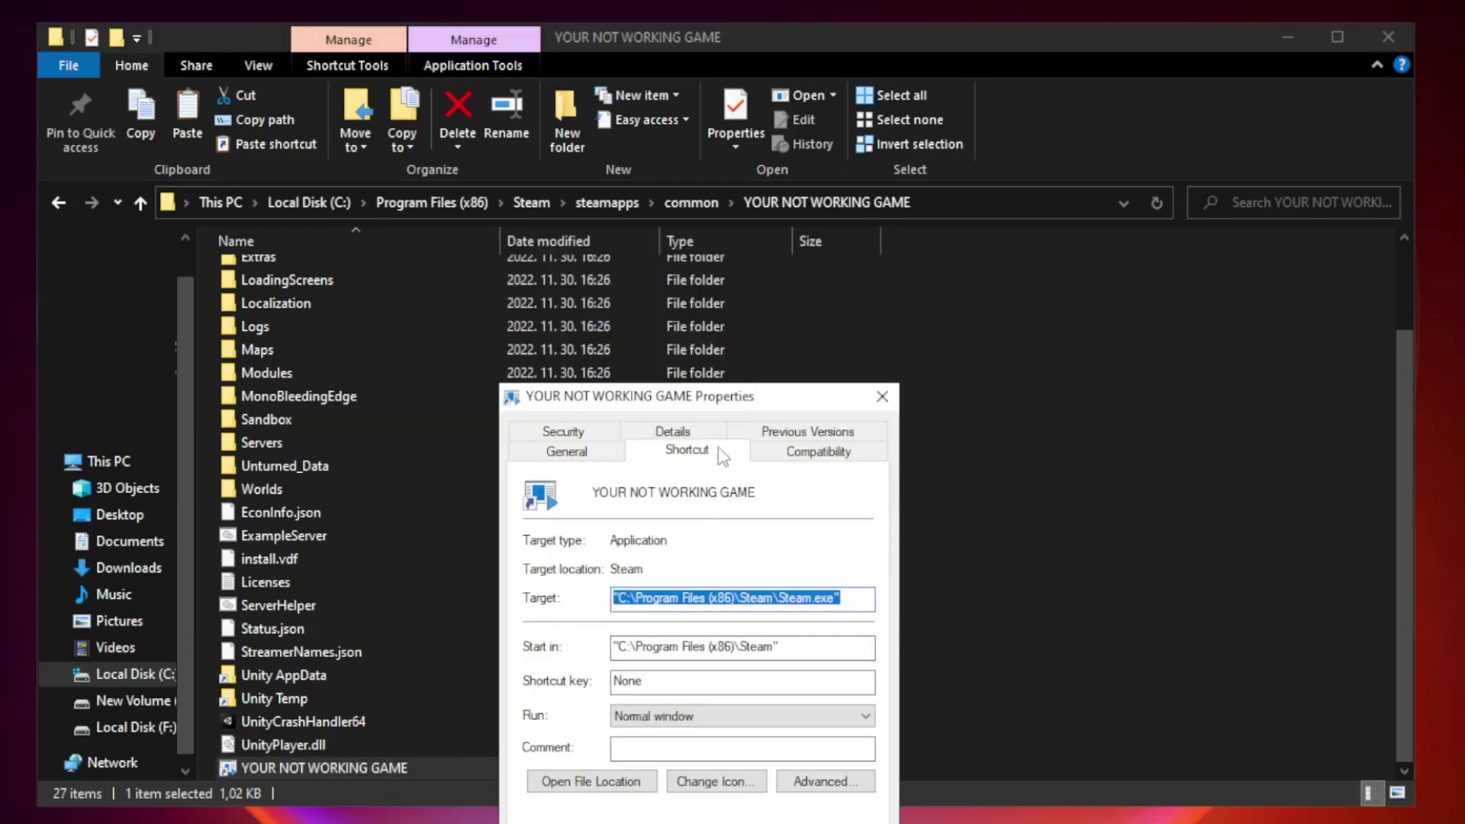
pyautogui.moveTo(729, 404)
pyautogui.mouseDown()
pyautogui.moveTo(741, 189)
pyautogui.moveTo(729, 166)
pyautogui.mouseUp()
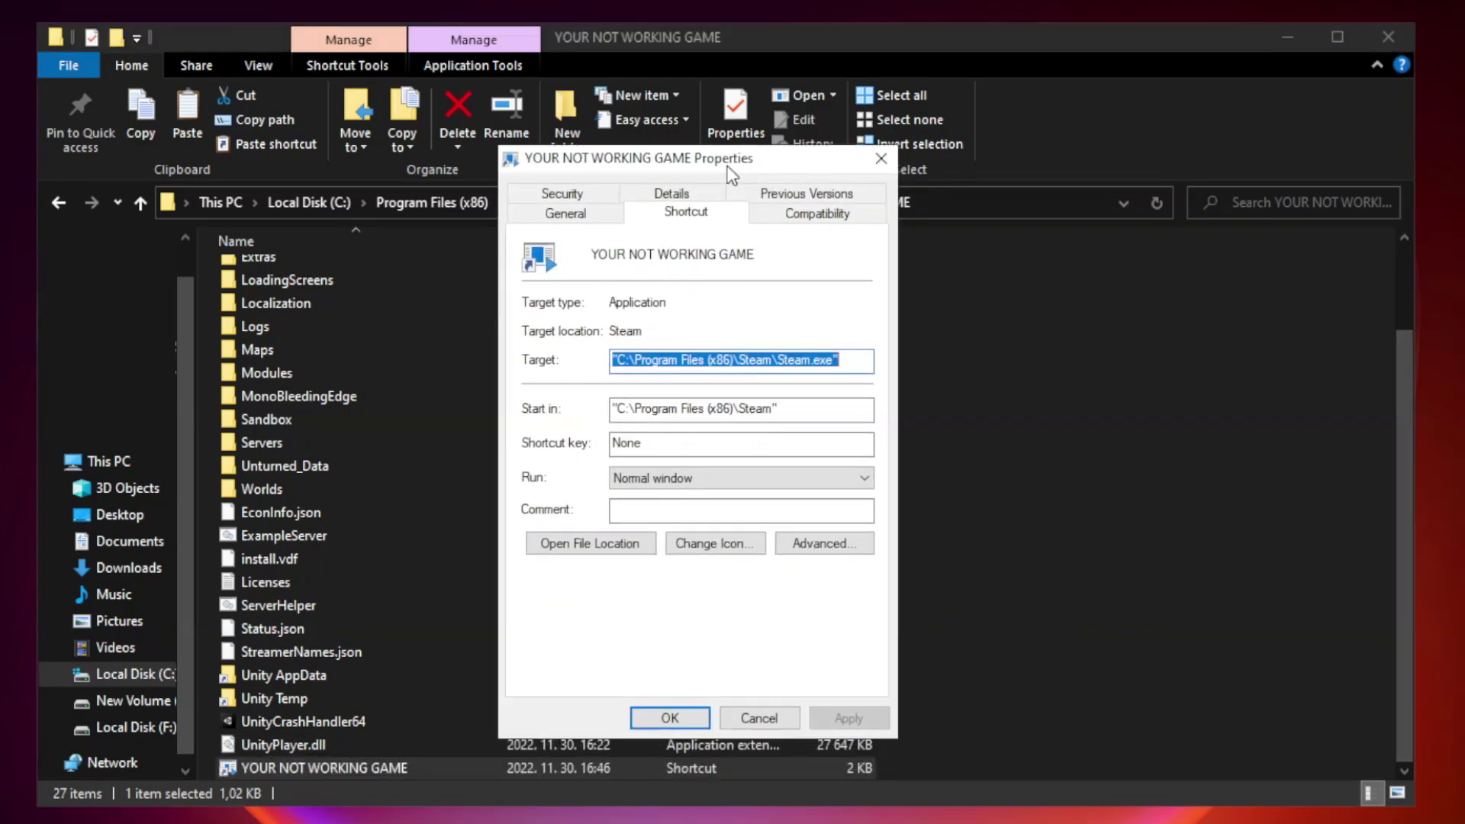
pyautogui.click(816, 220)
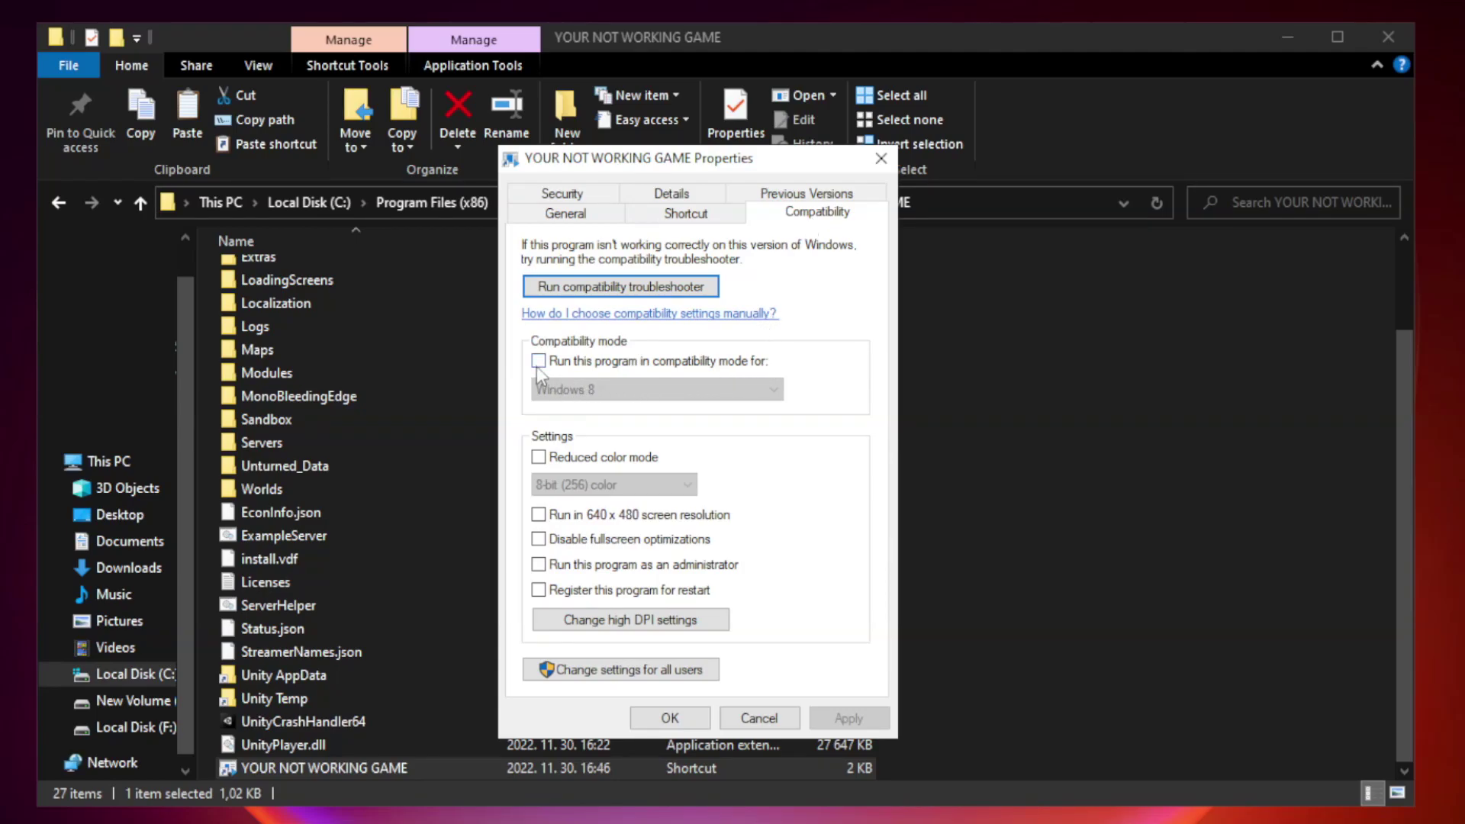
pyautogui.click(582, 365)
pyautogui.click(653, 391)
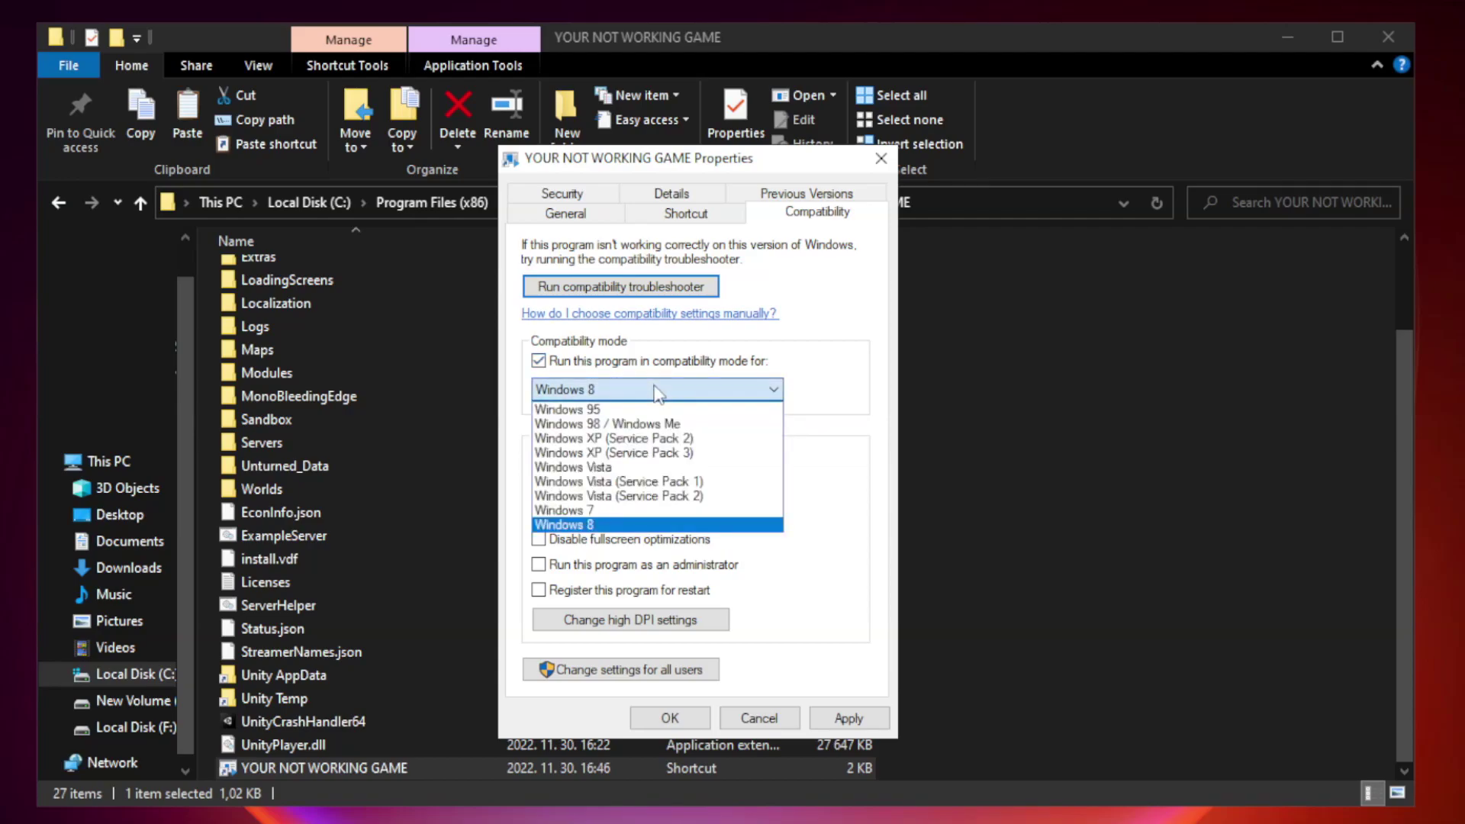
pyautogui.click(619, 529)
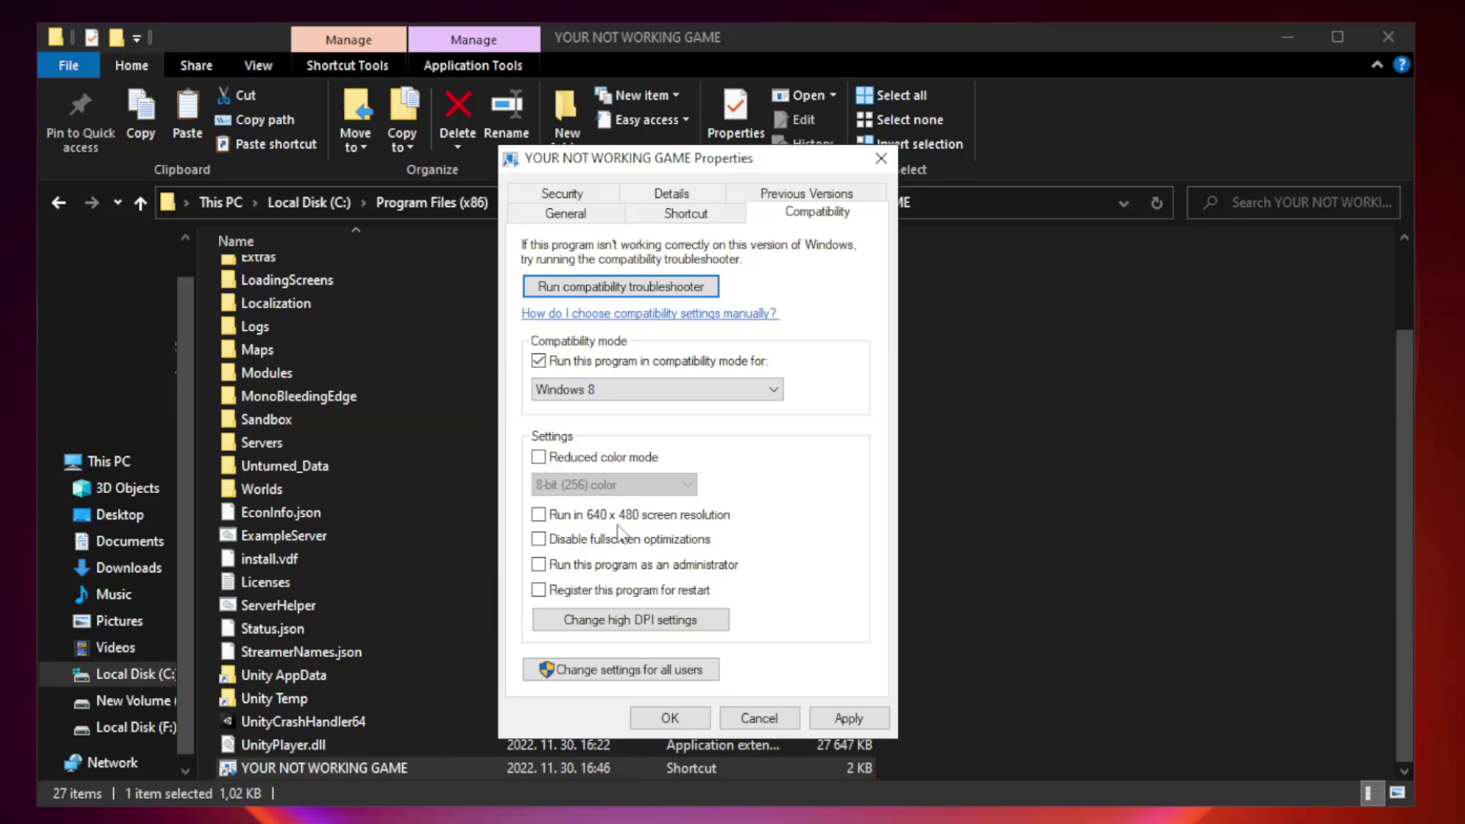
pyautogui.click(575, 551)
pyautogui.click(576, 571)
pyautogui.click(857, 722)
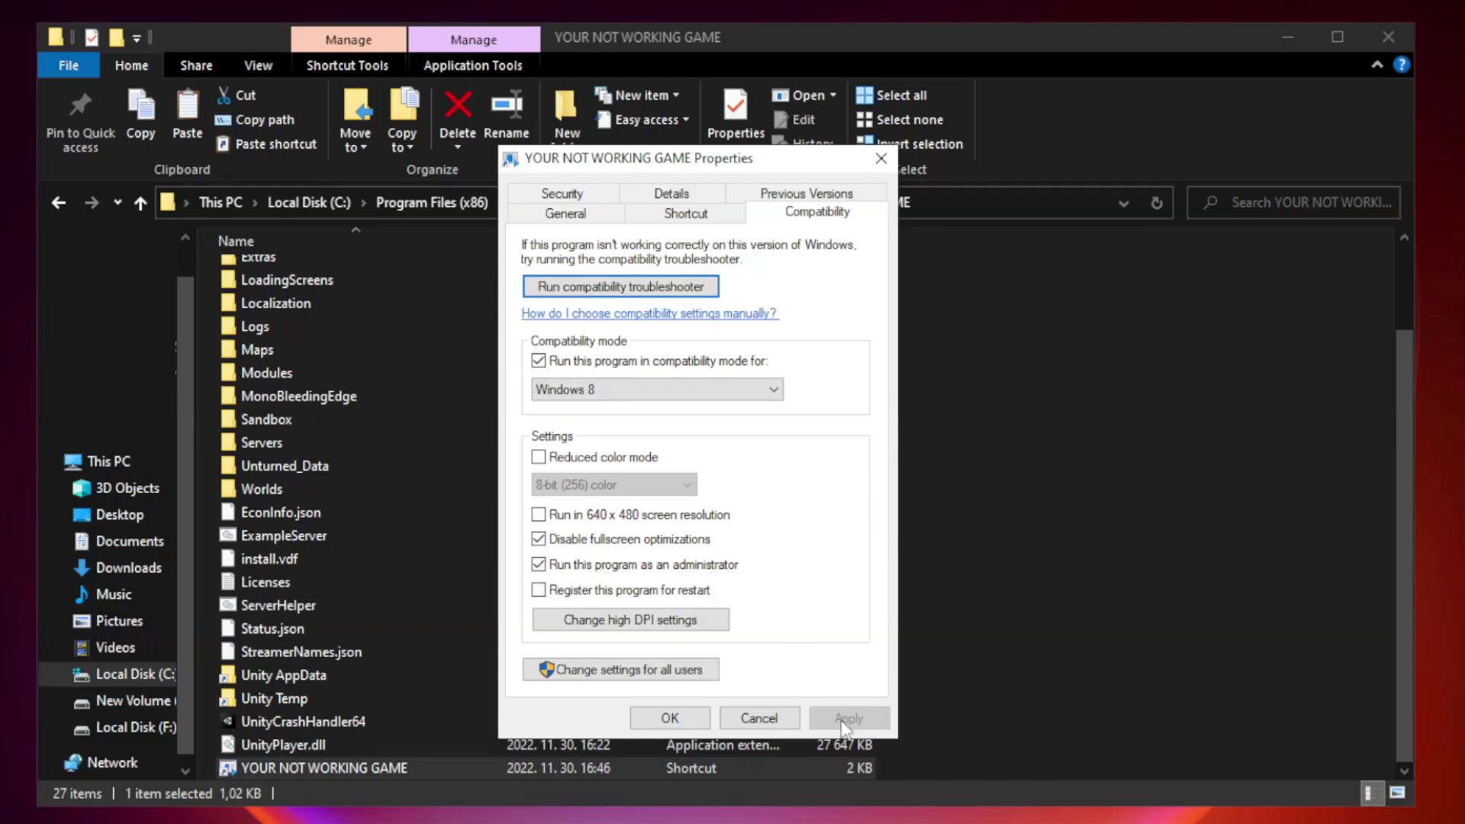
pyautogui.click(670, 719)
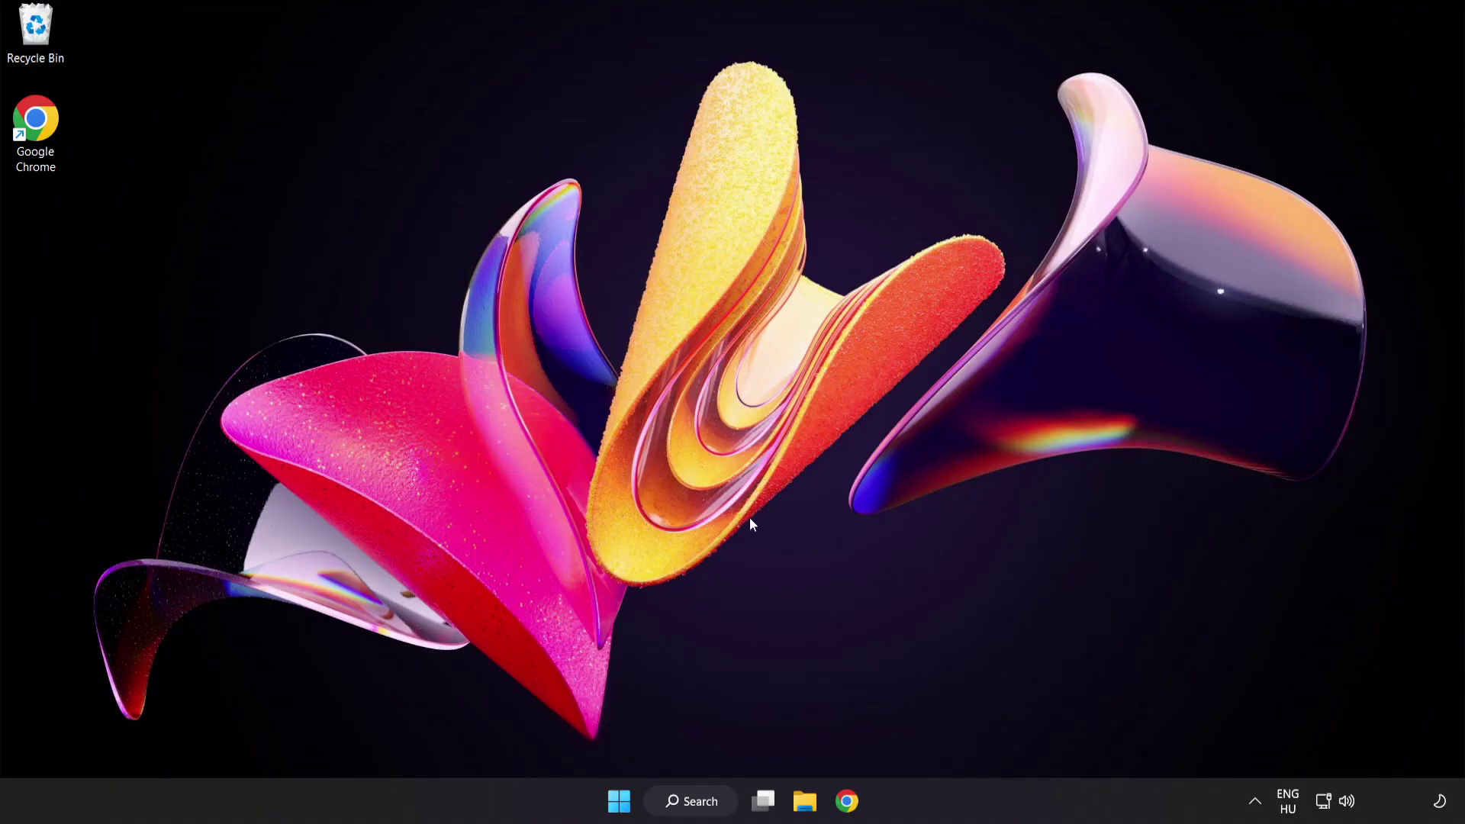
# Open Task Manager on its Startup apps list.
pyautogui.rightClick(623, 806)
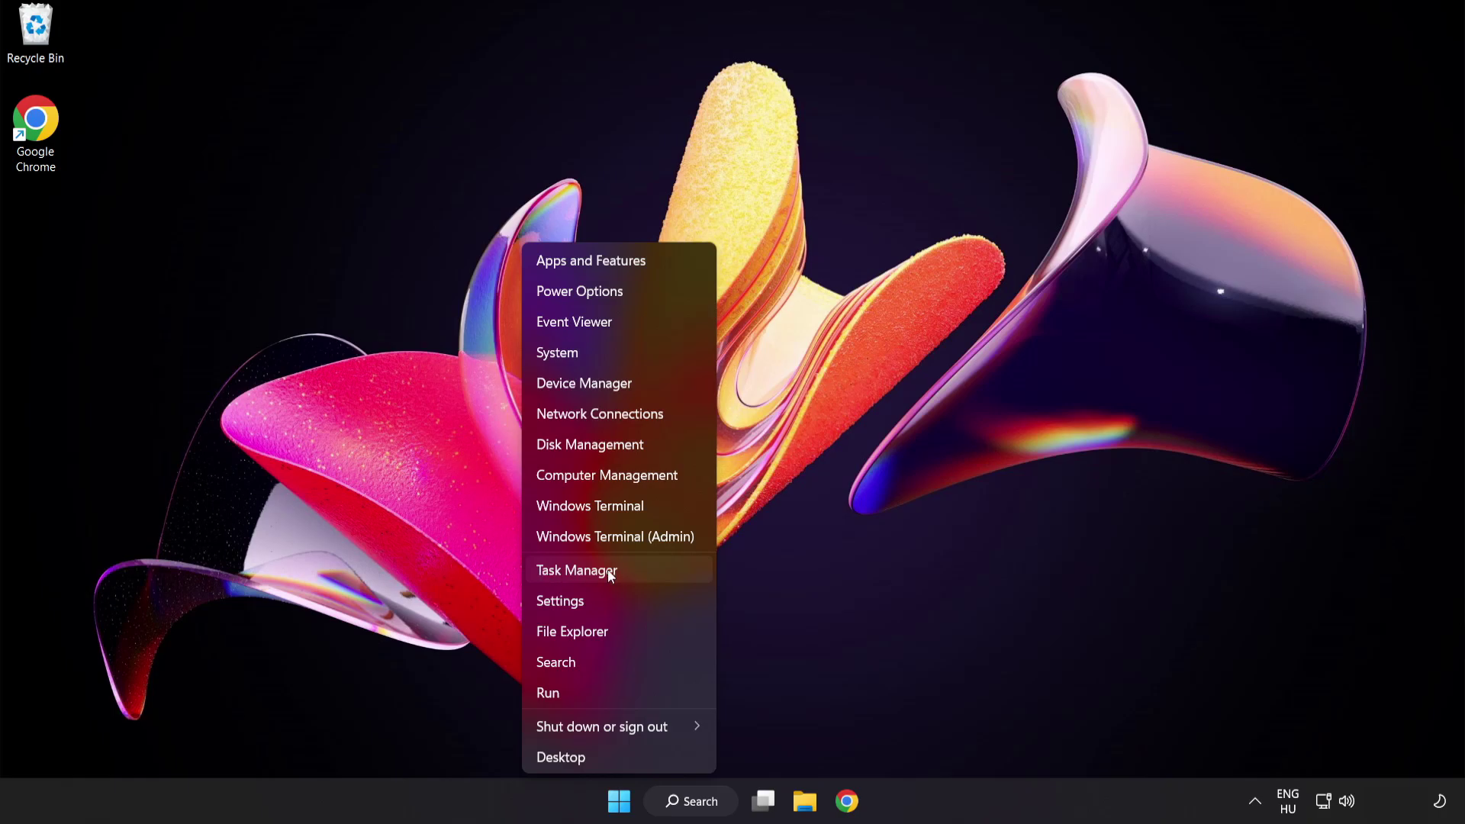
pyautogui.click(633, 574)
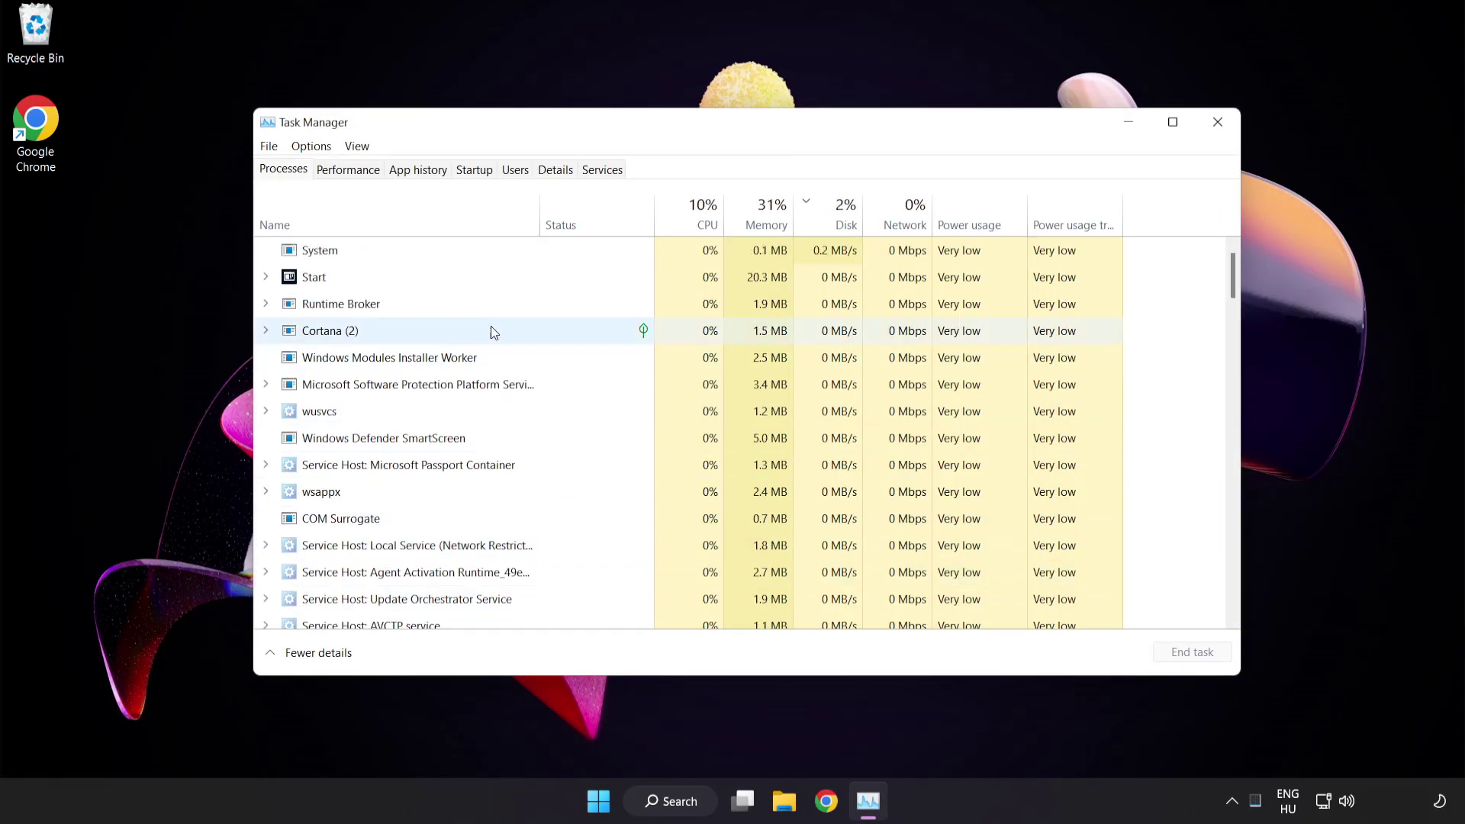
pyautogui.click(474, 171)
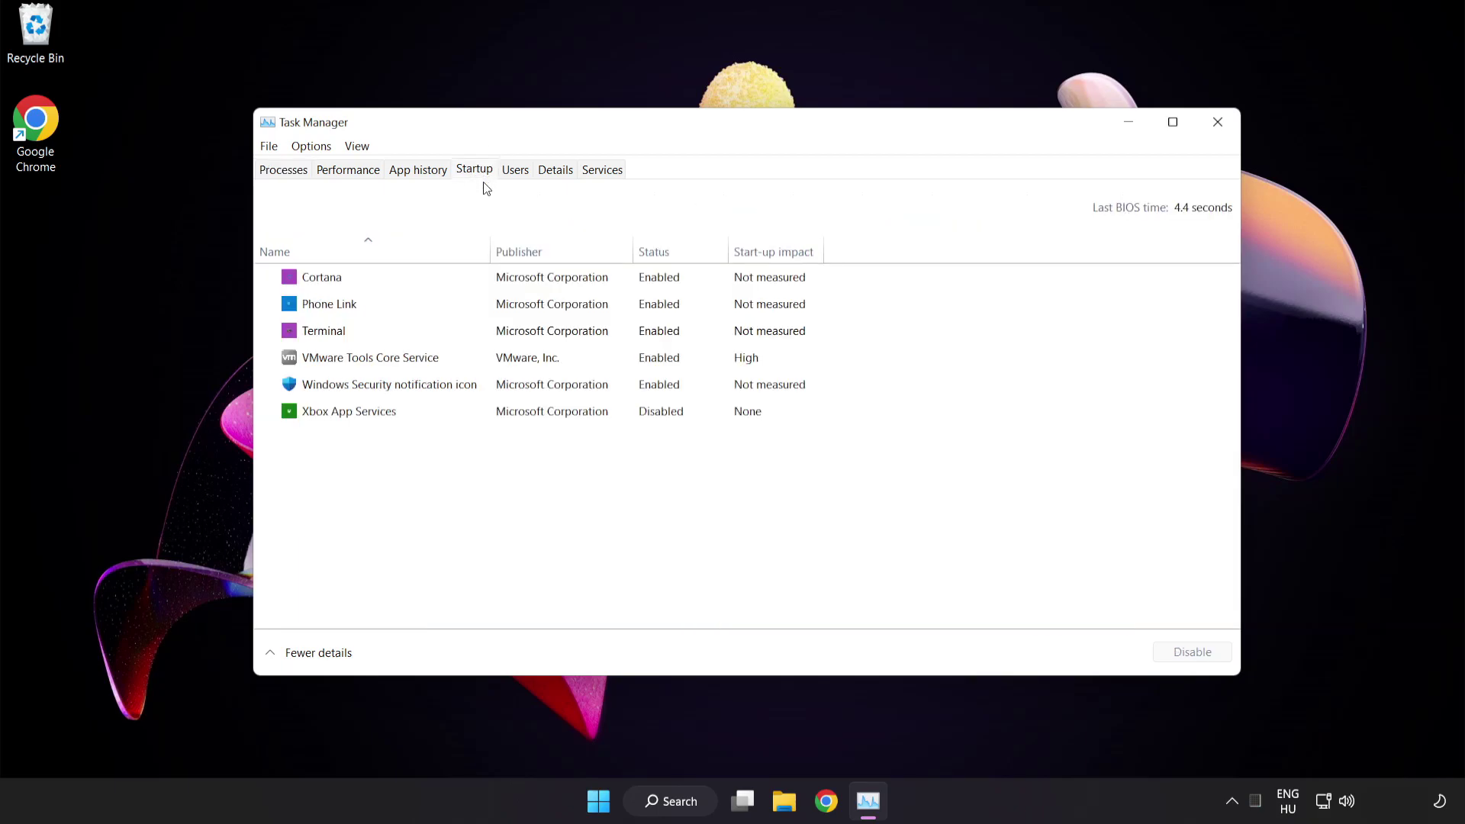
# Disable Cortana, Phone Link, Terminal and Windows Security notification icon at startup.
pyautogui.click(486, 284)
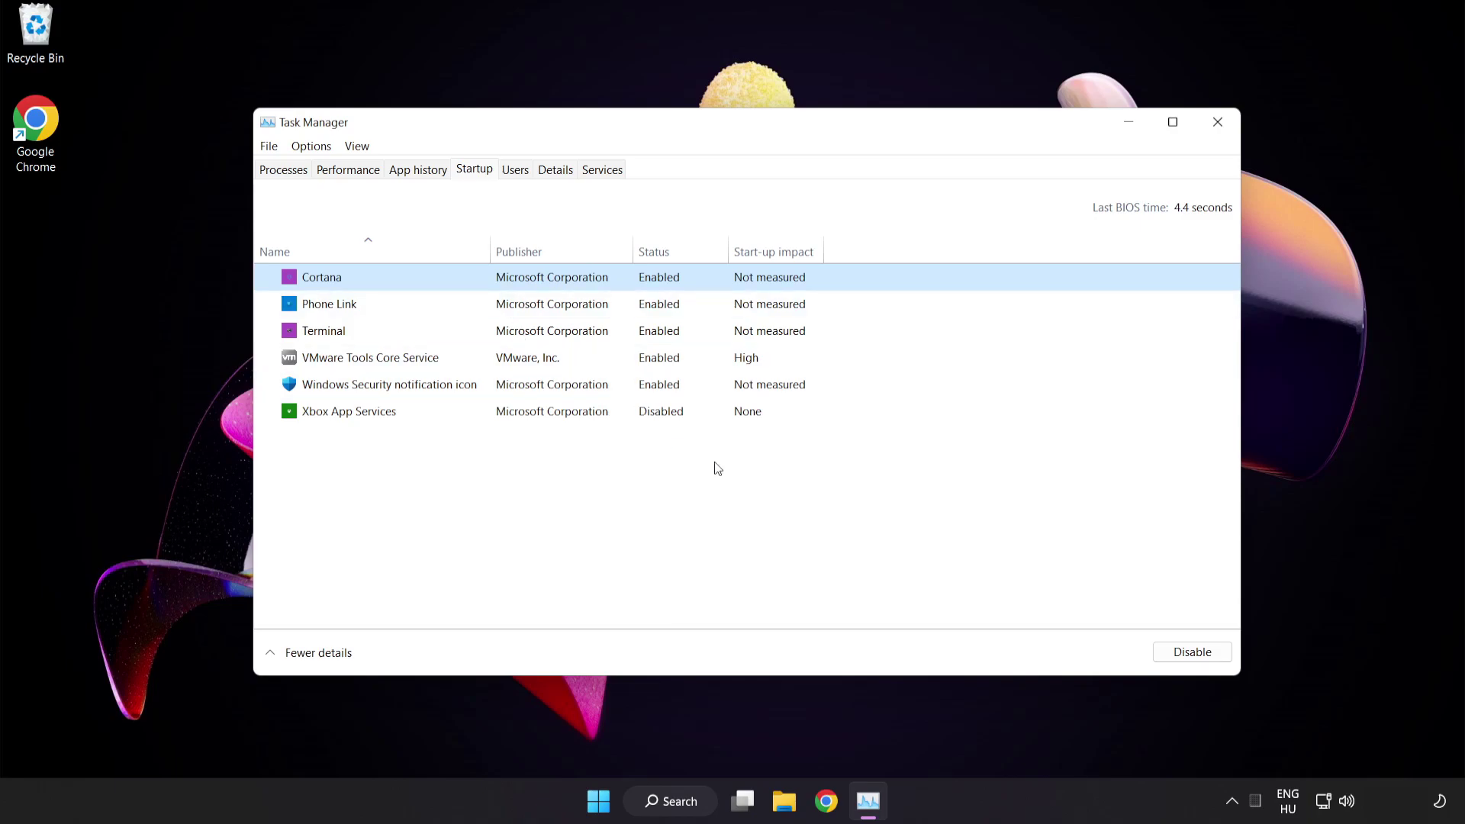
pyautogui.click(1197, 660)
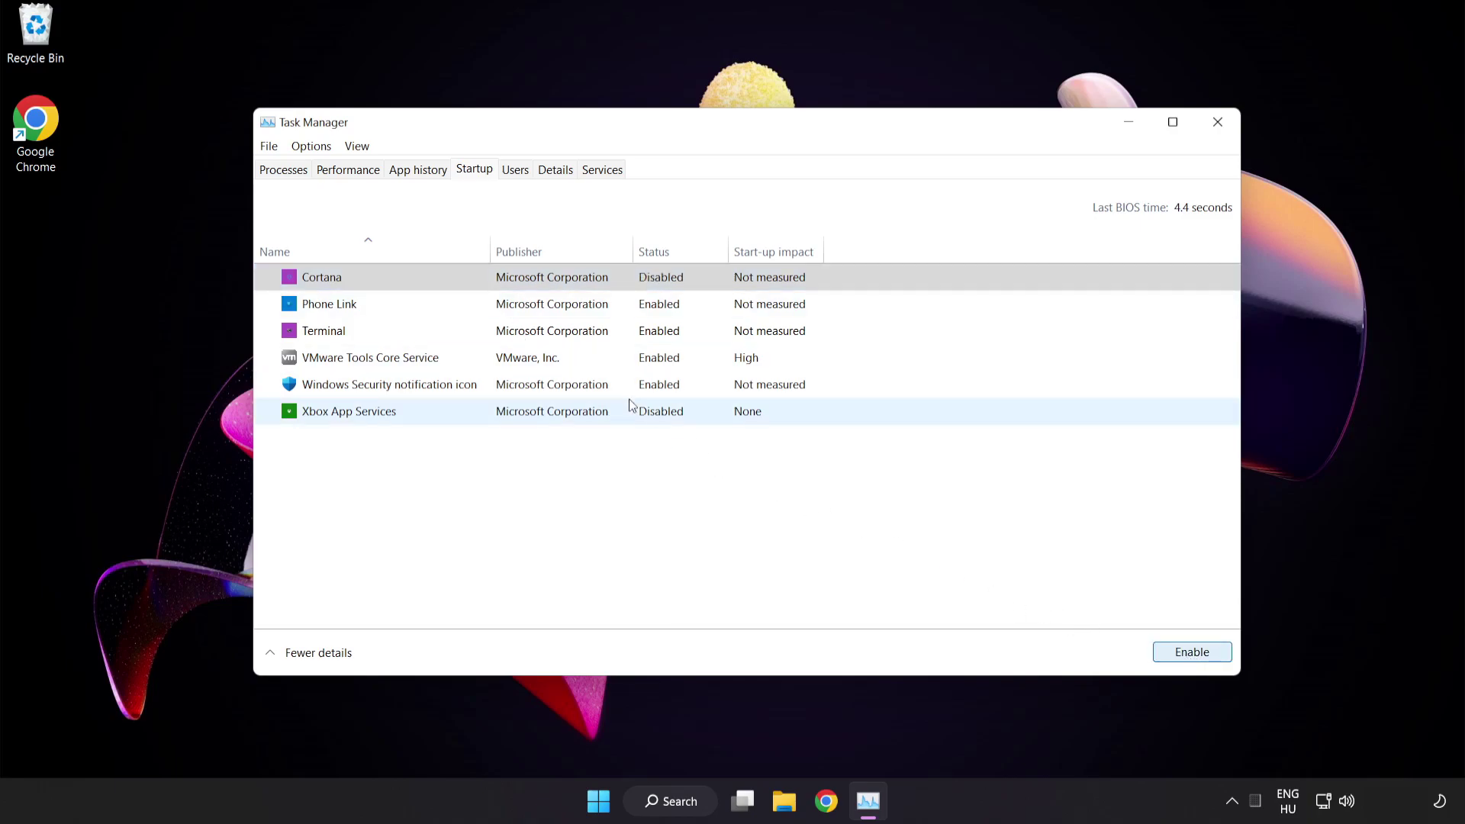
pyautogui.click(455, 303)
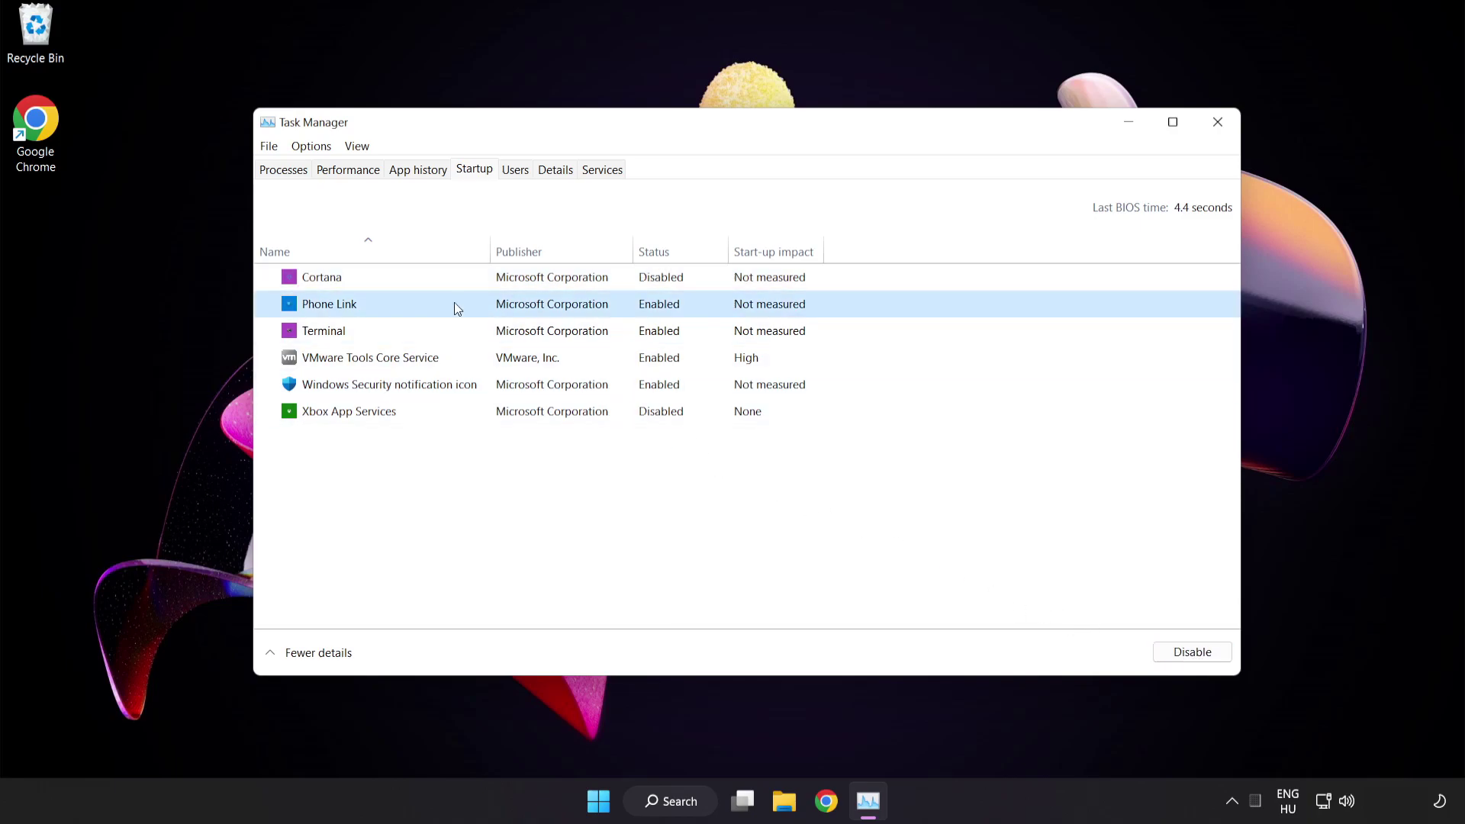
pyautogui.click(1188, 655)
pyautogui.click(481, 331)
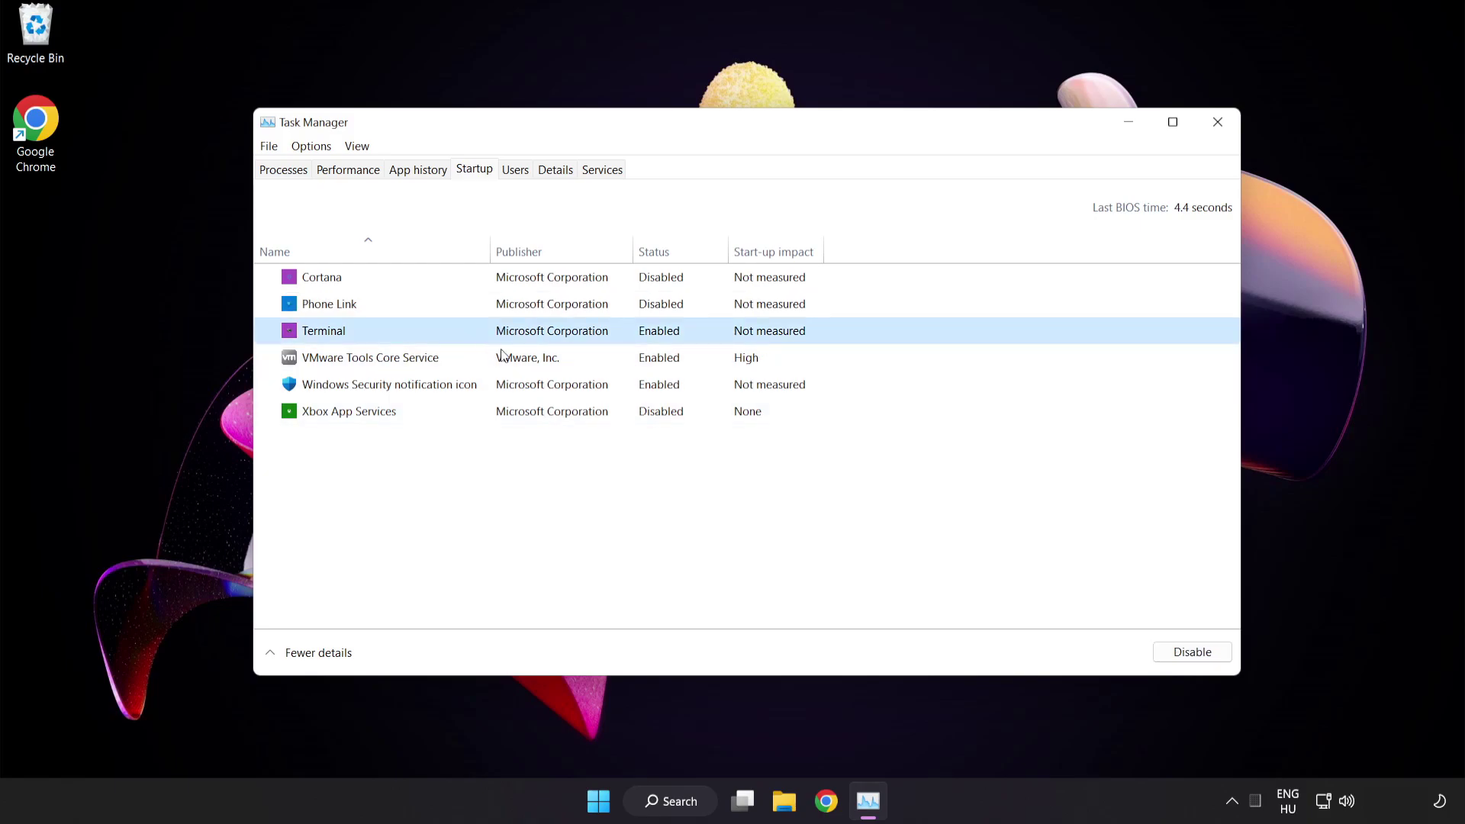
pyautogui.click(1166, 648)
pyautogui.click(533, 390)
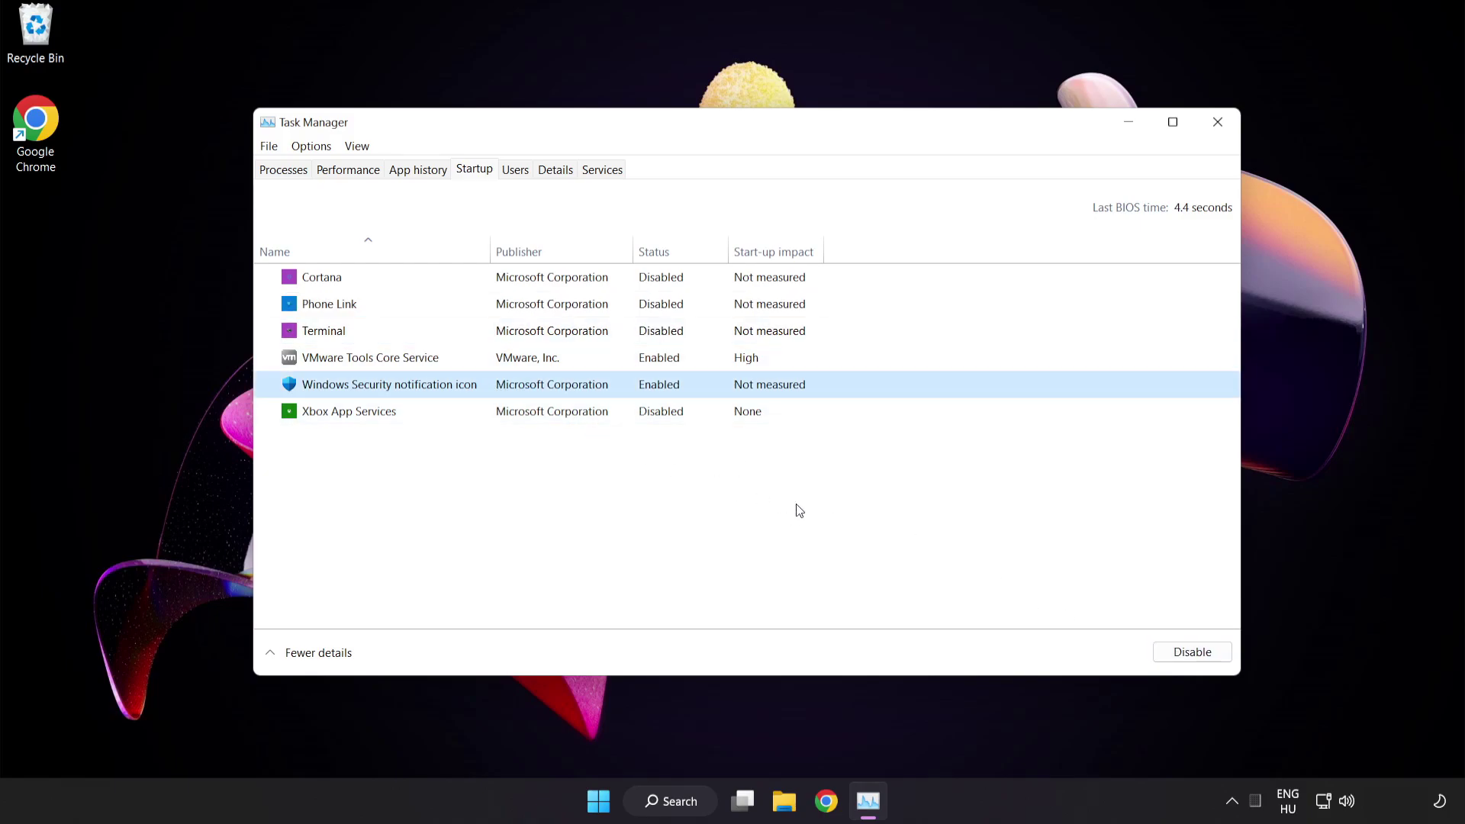
pyautogui.click(1180, 655)
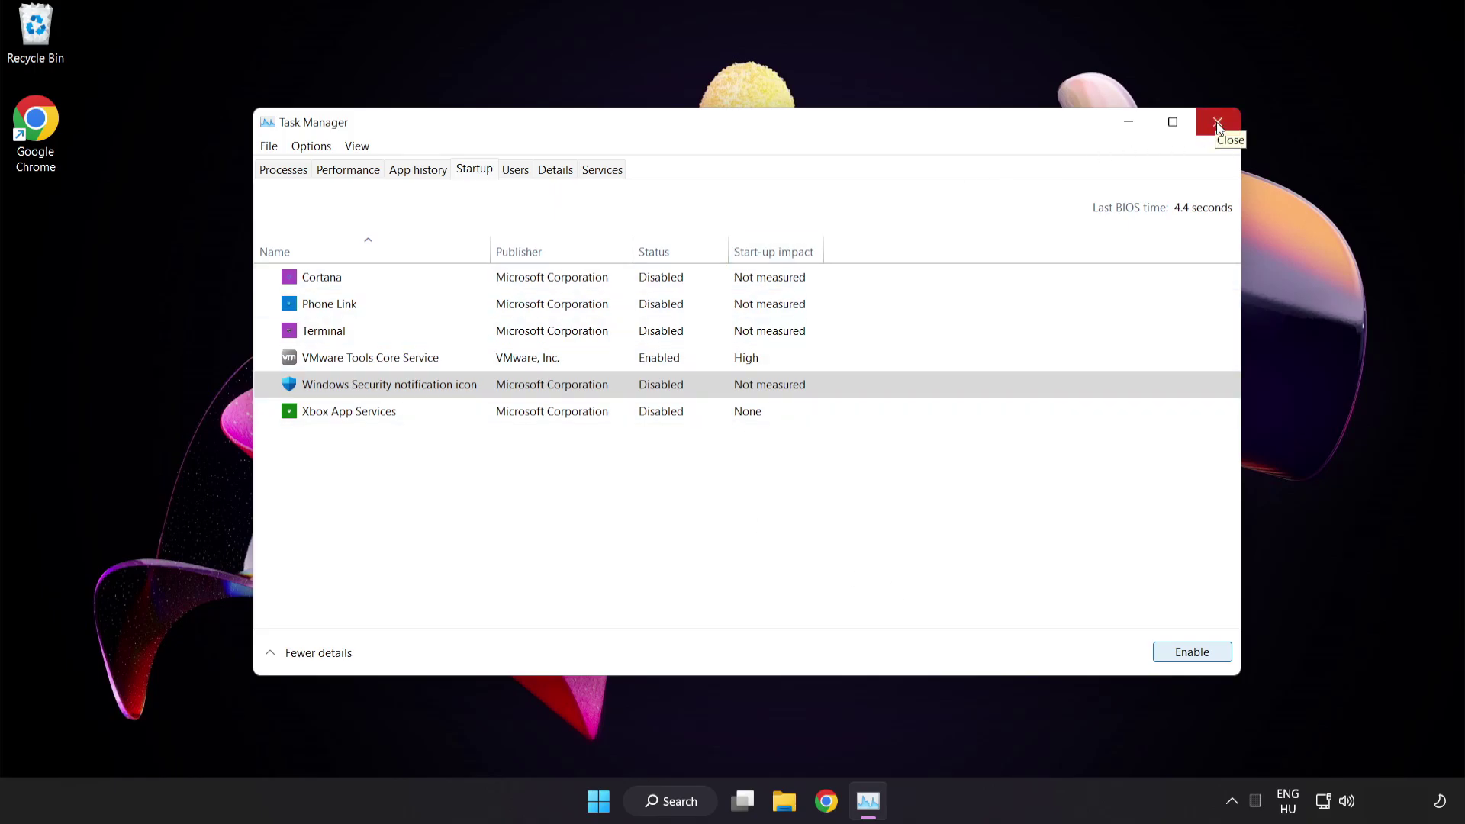
# Close Task Manager and download the DirectX End-User Runtime Web Installer in Chrome.
pyautogui.click(1216, 122)
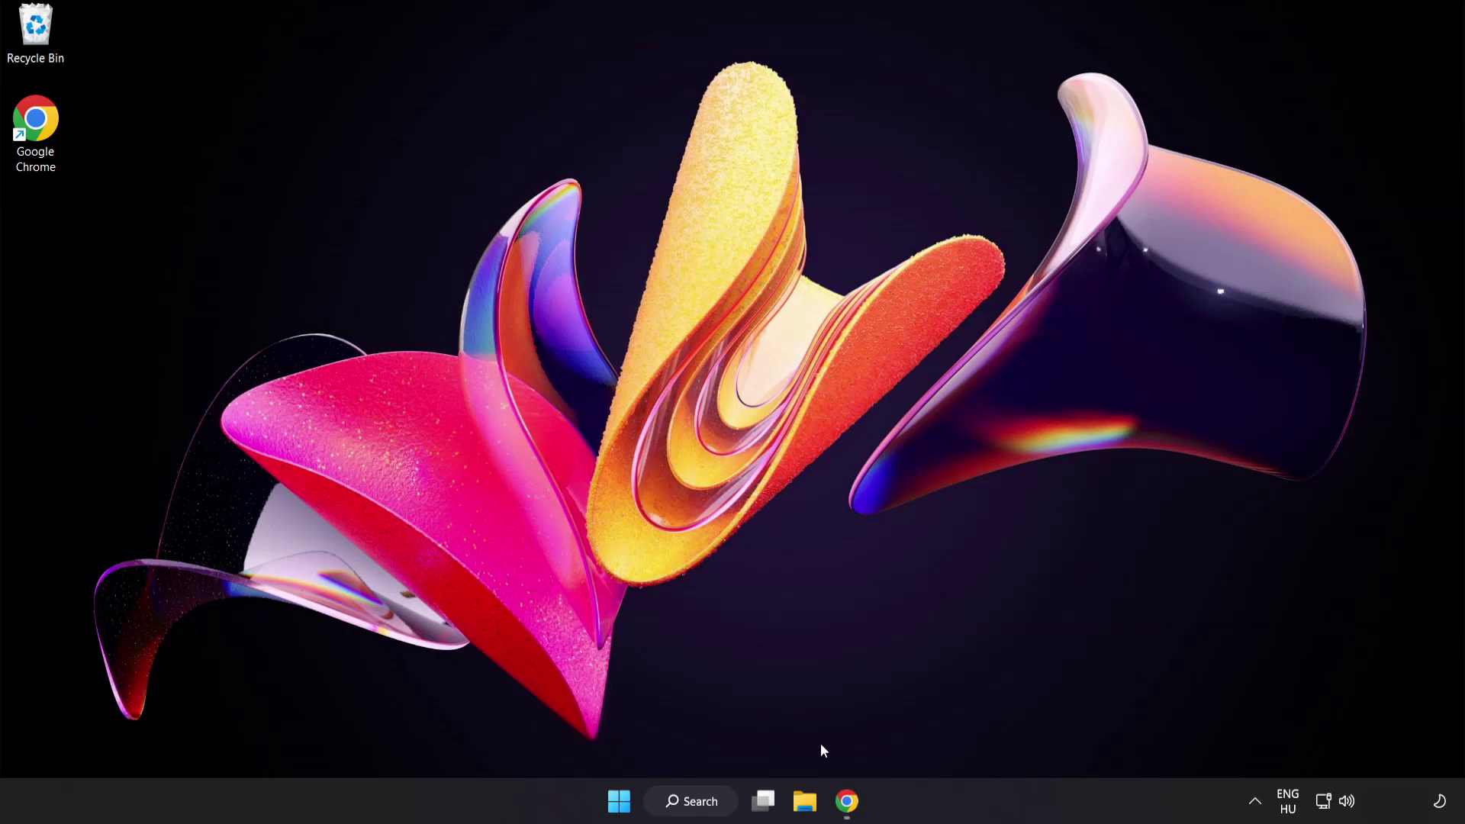
pyautogui.click(847, 802)
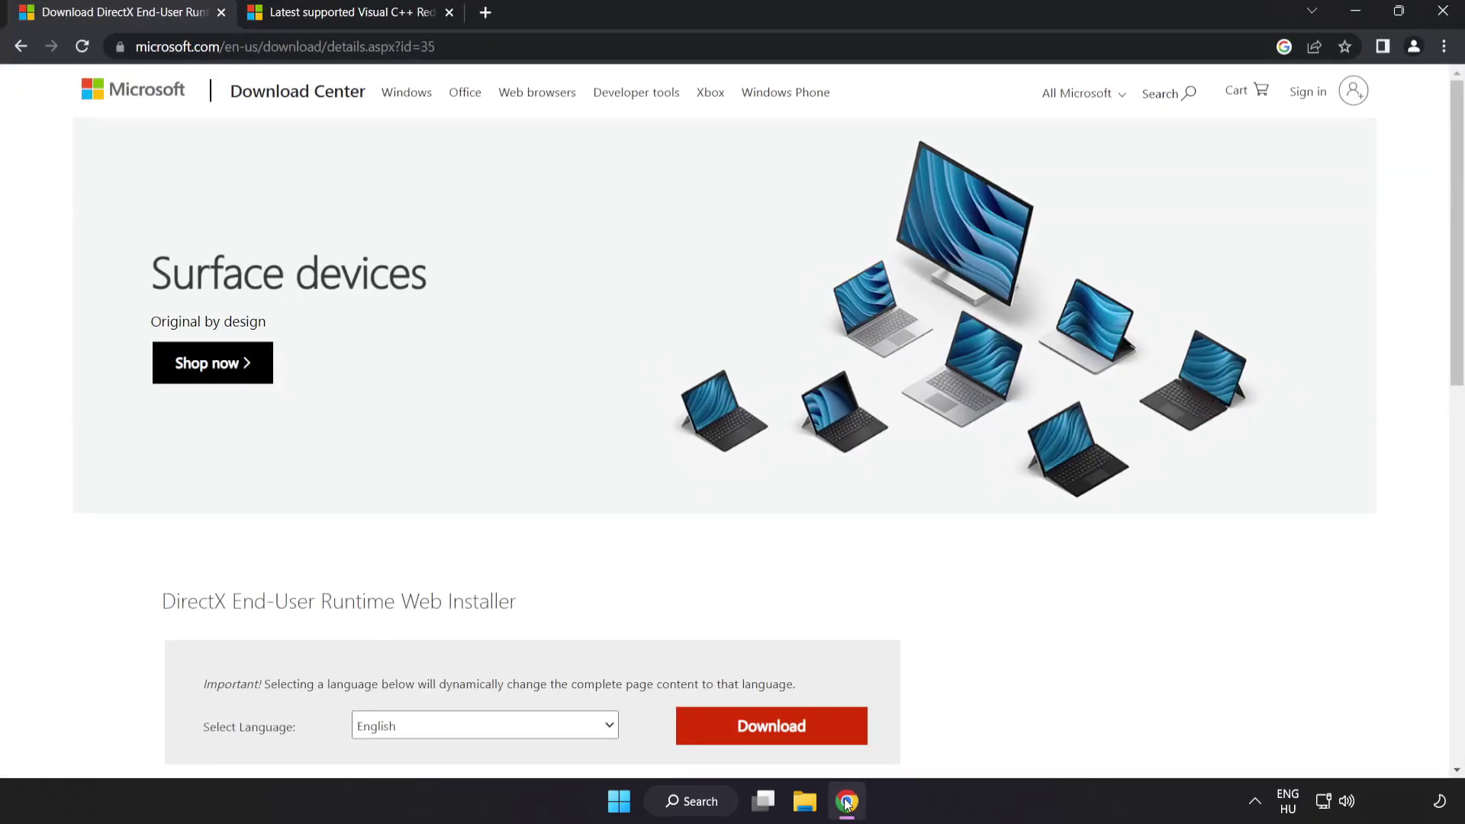
pyautogui.click(477, 46)
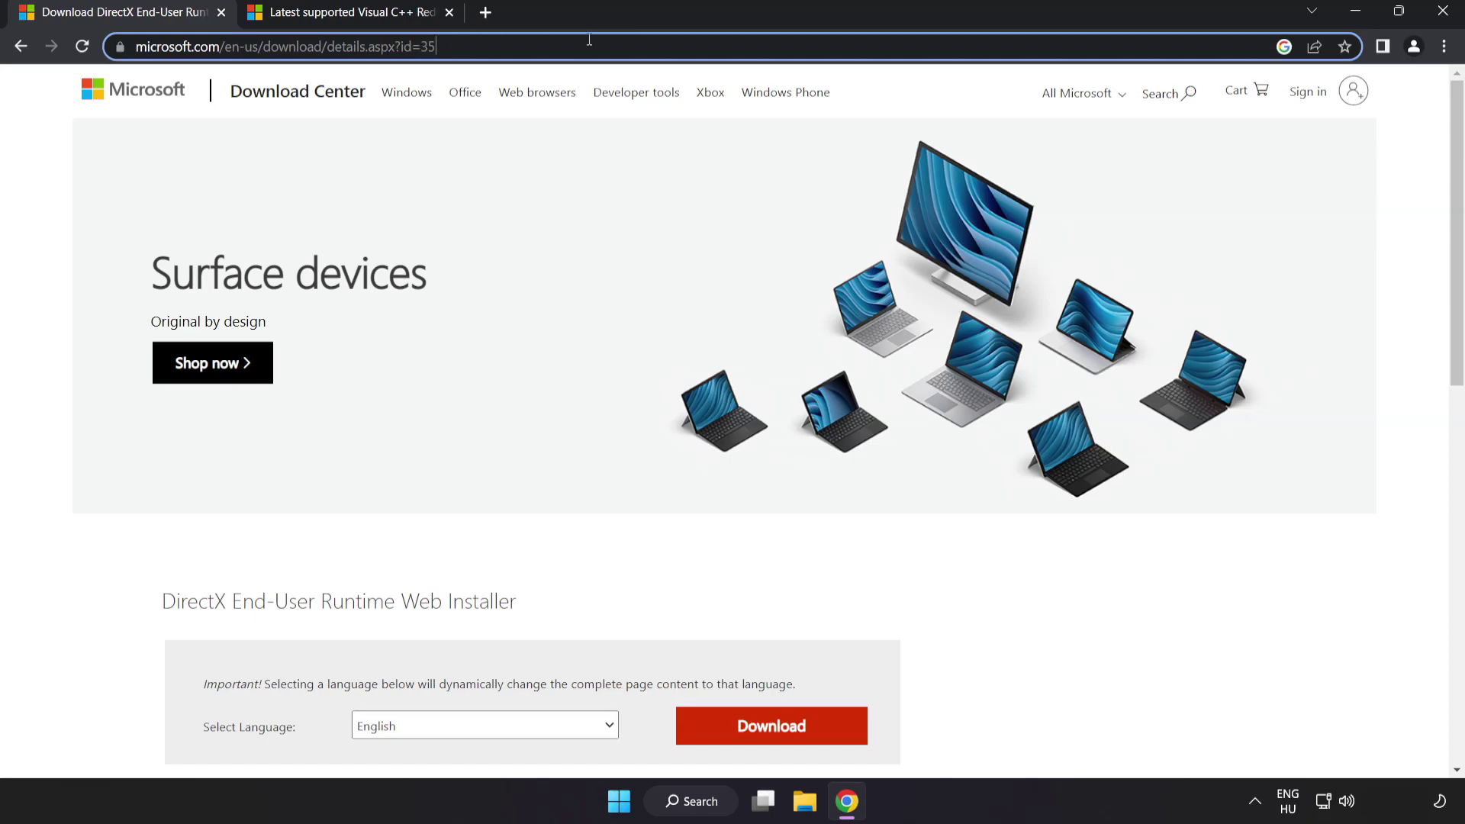
pyautogui.click(1024, 622)
pyautogui.scroll(-2, 1019, 613)
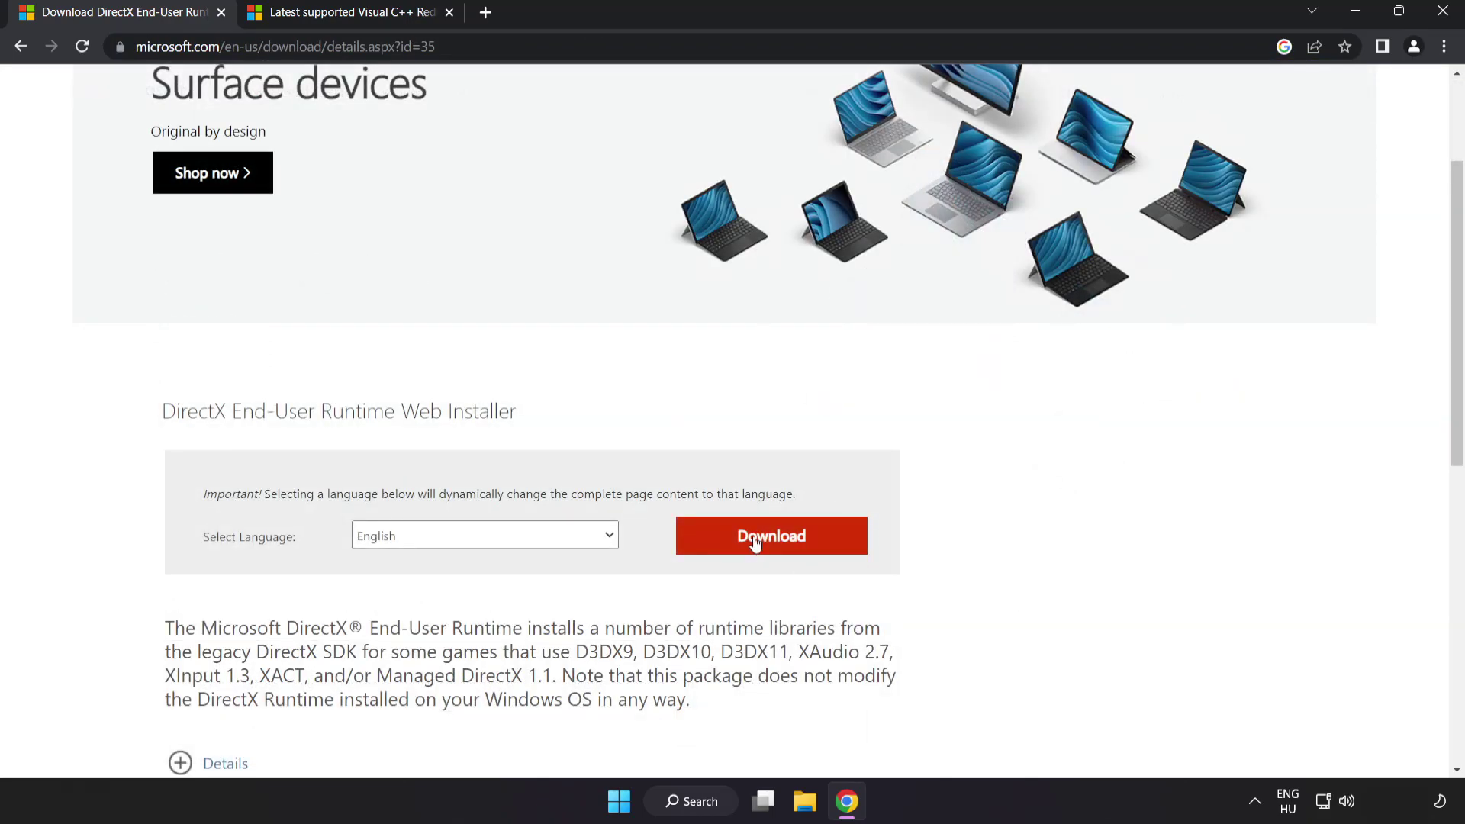
pyautogui.click(790, 552)
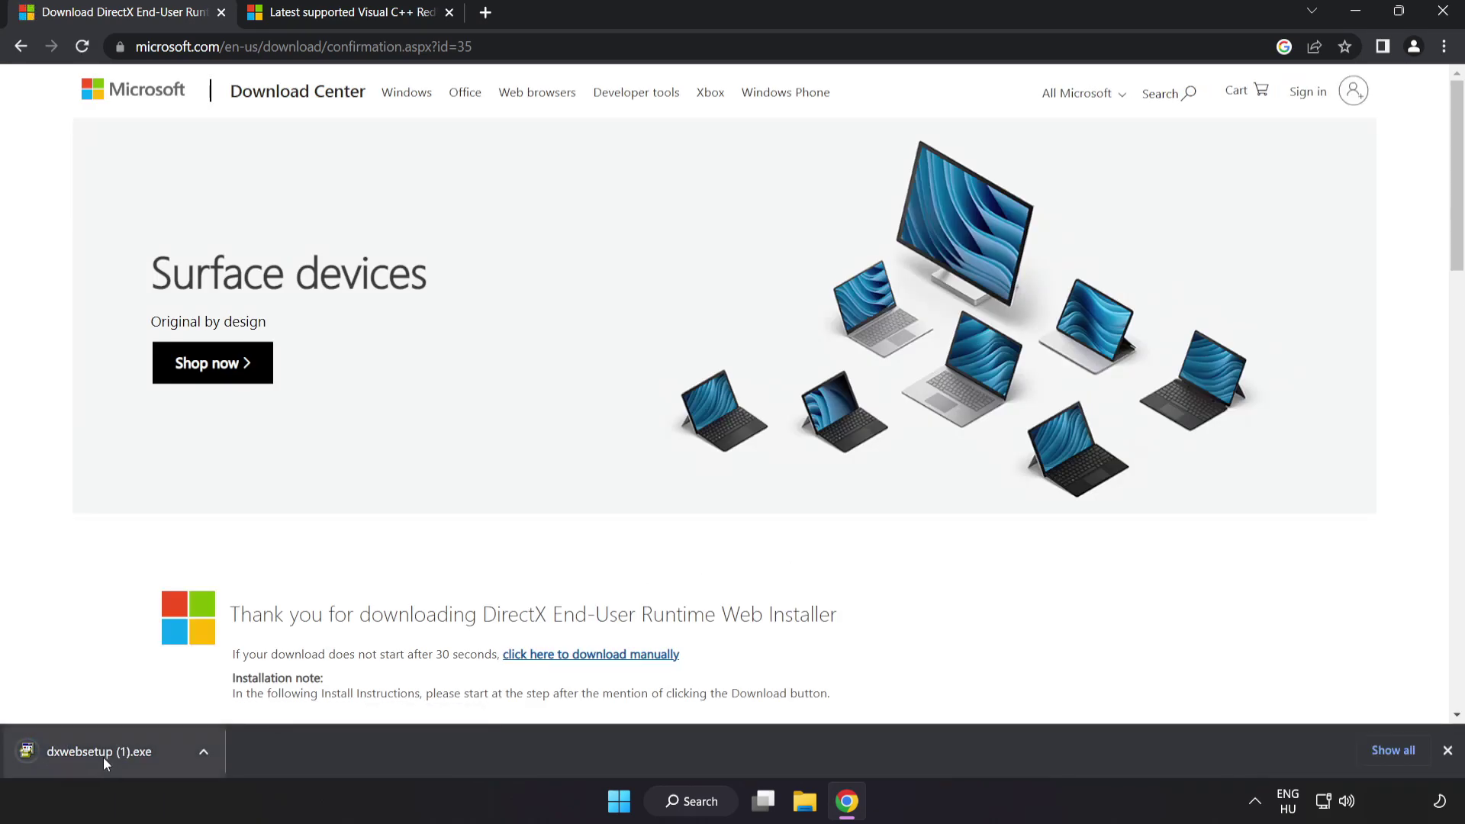
# Run the DirectX installer, accepting the license and declining the Bing Bar.
pyautogui.click(123, 752)
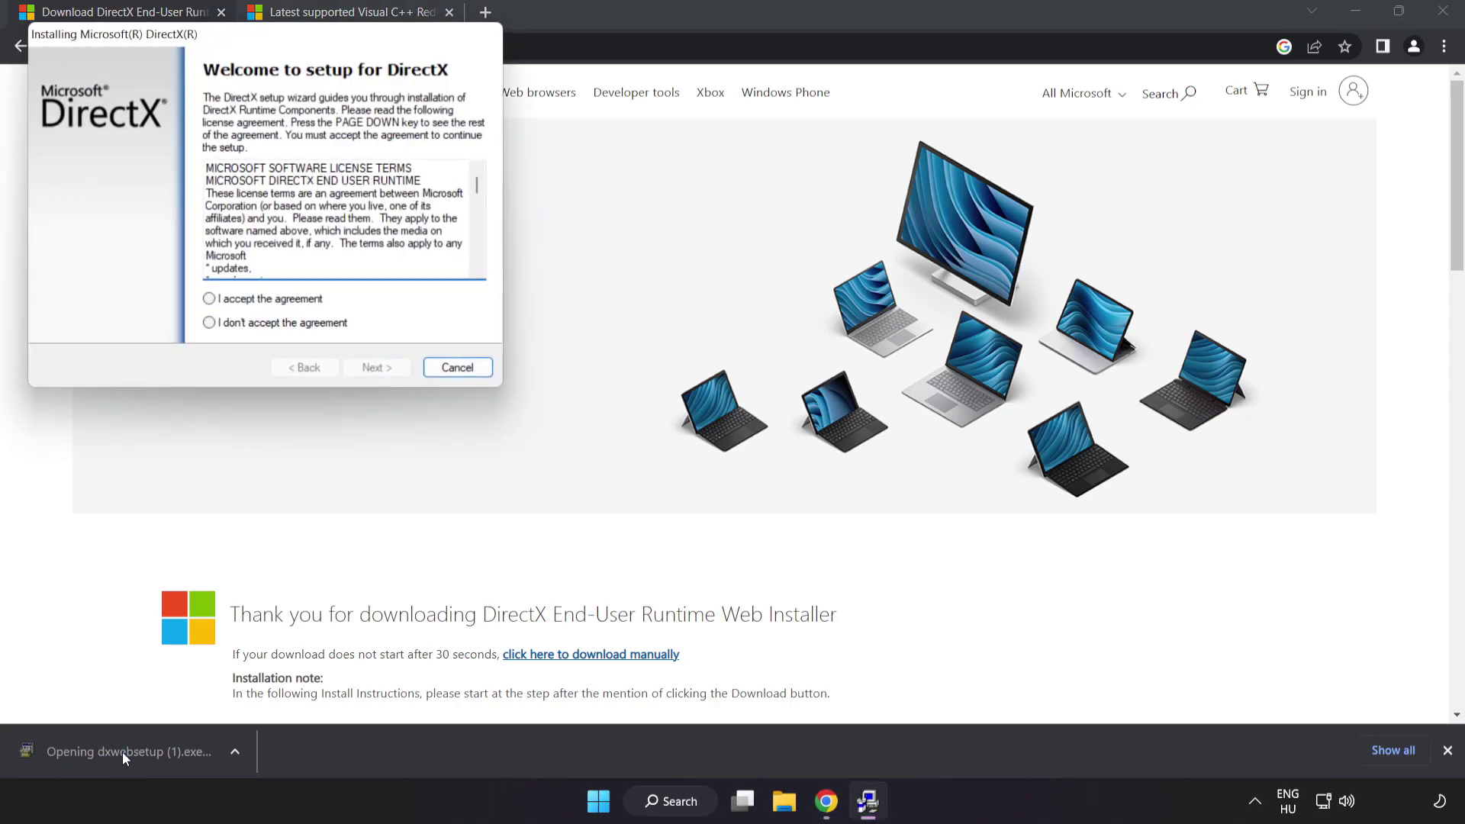
pyautogui.moveTo(218, 34)
pyautogui.mouseDown()
pyautogui.moveTo(631, 196)
pyautogui.moveTo(669, 194)
pyautogui.mouseUp()
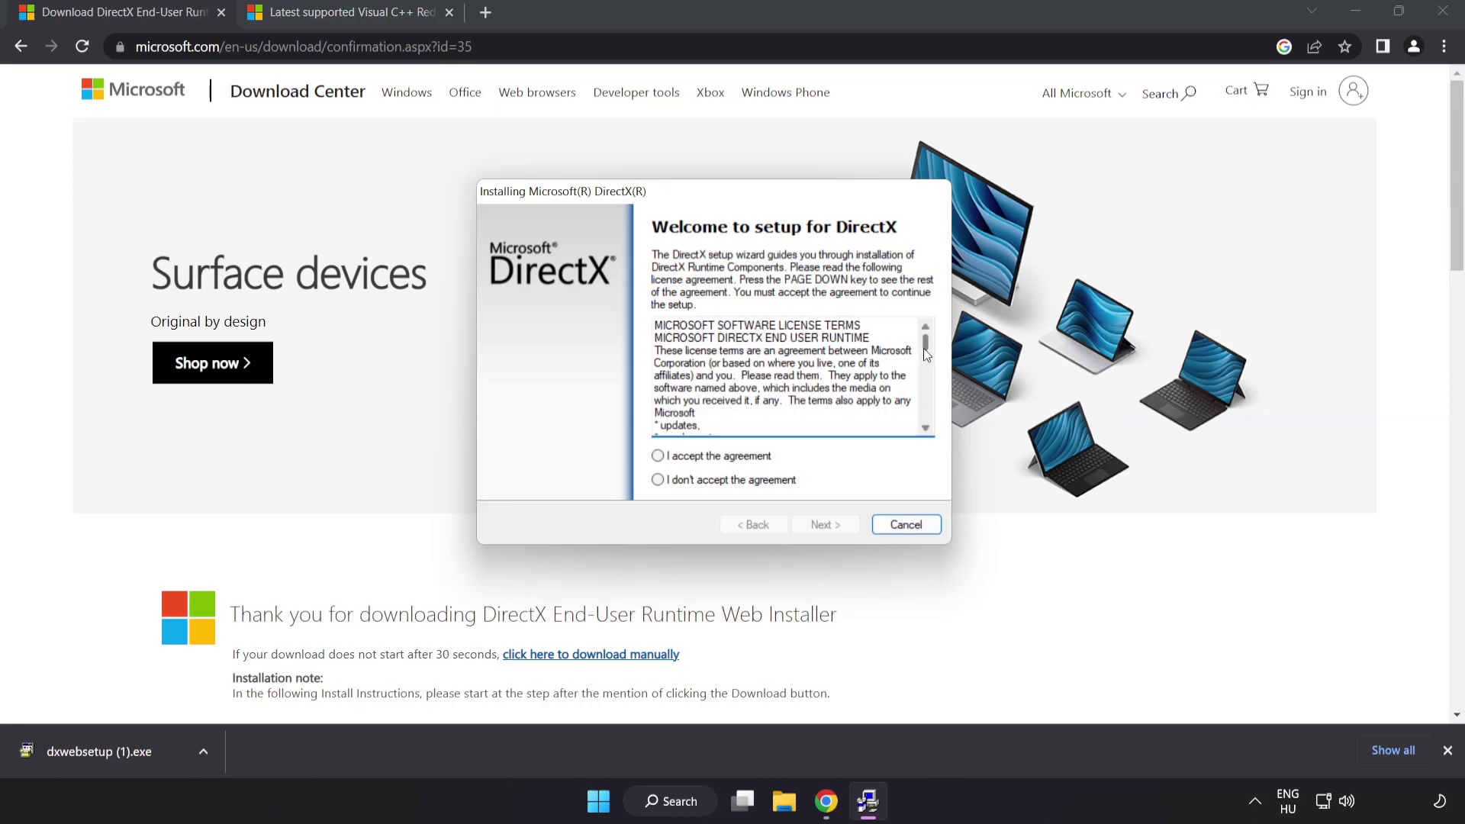
pyautogui.moveTo(925, 355); pyautogui.dragTo(925, 413)
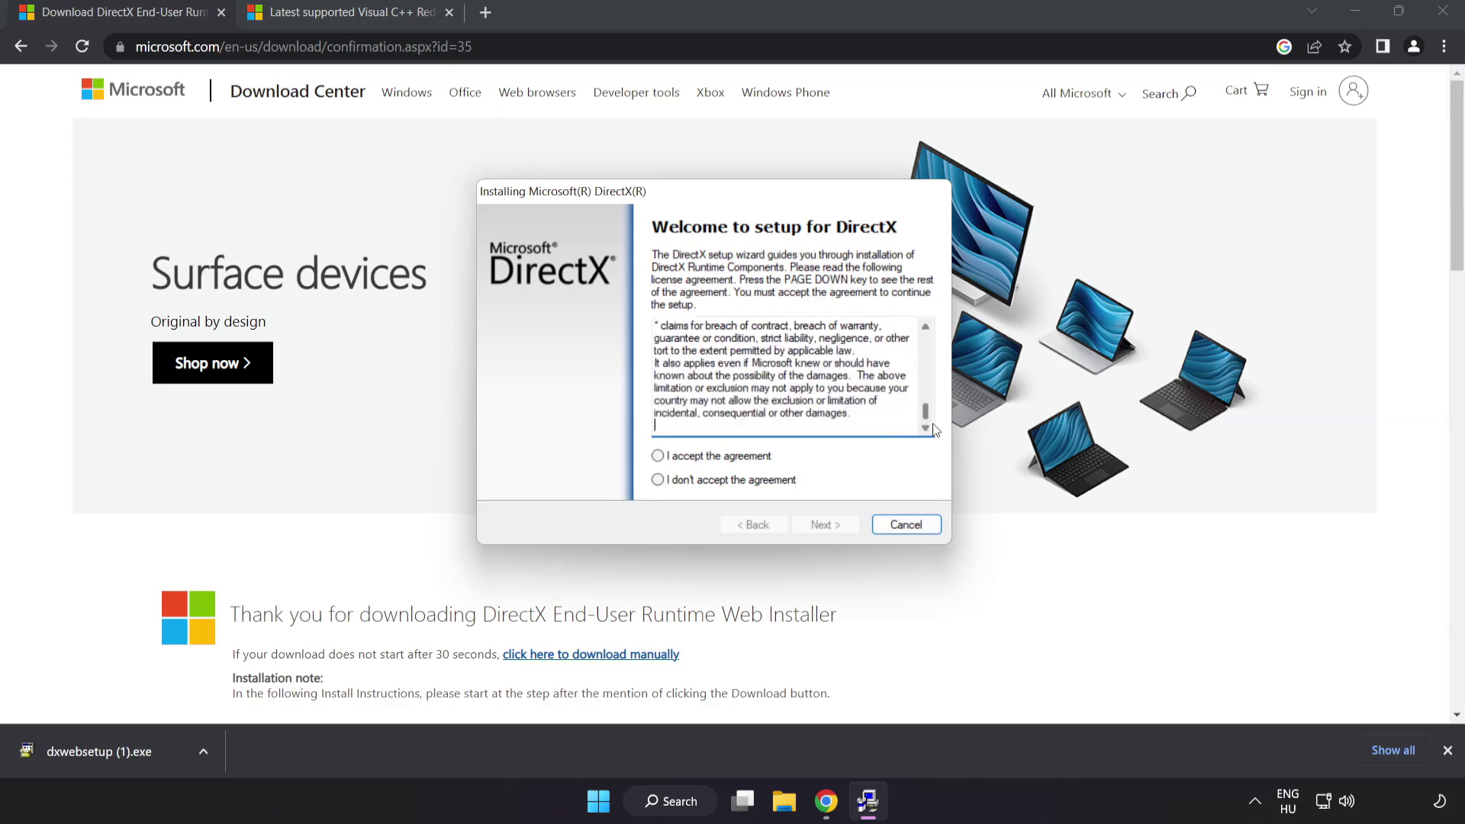
pyautogui.click(685, 458)
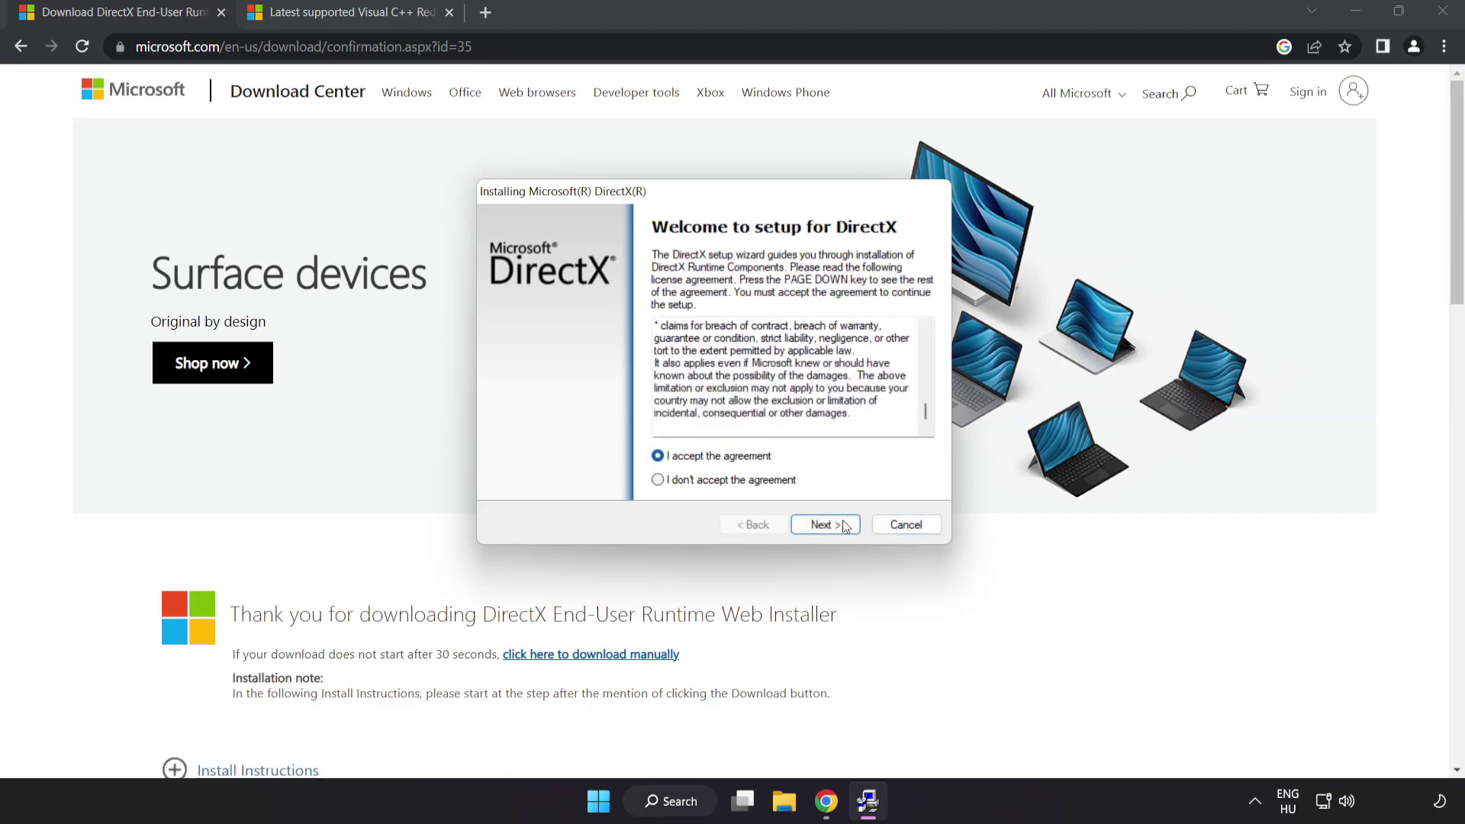
pyautogui.click(824, 525)
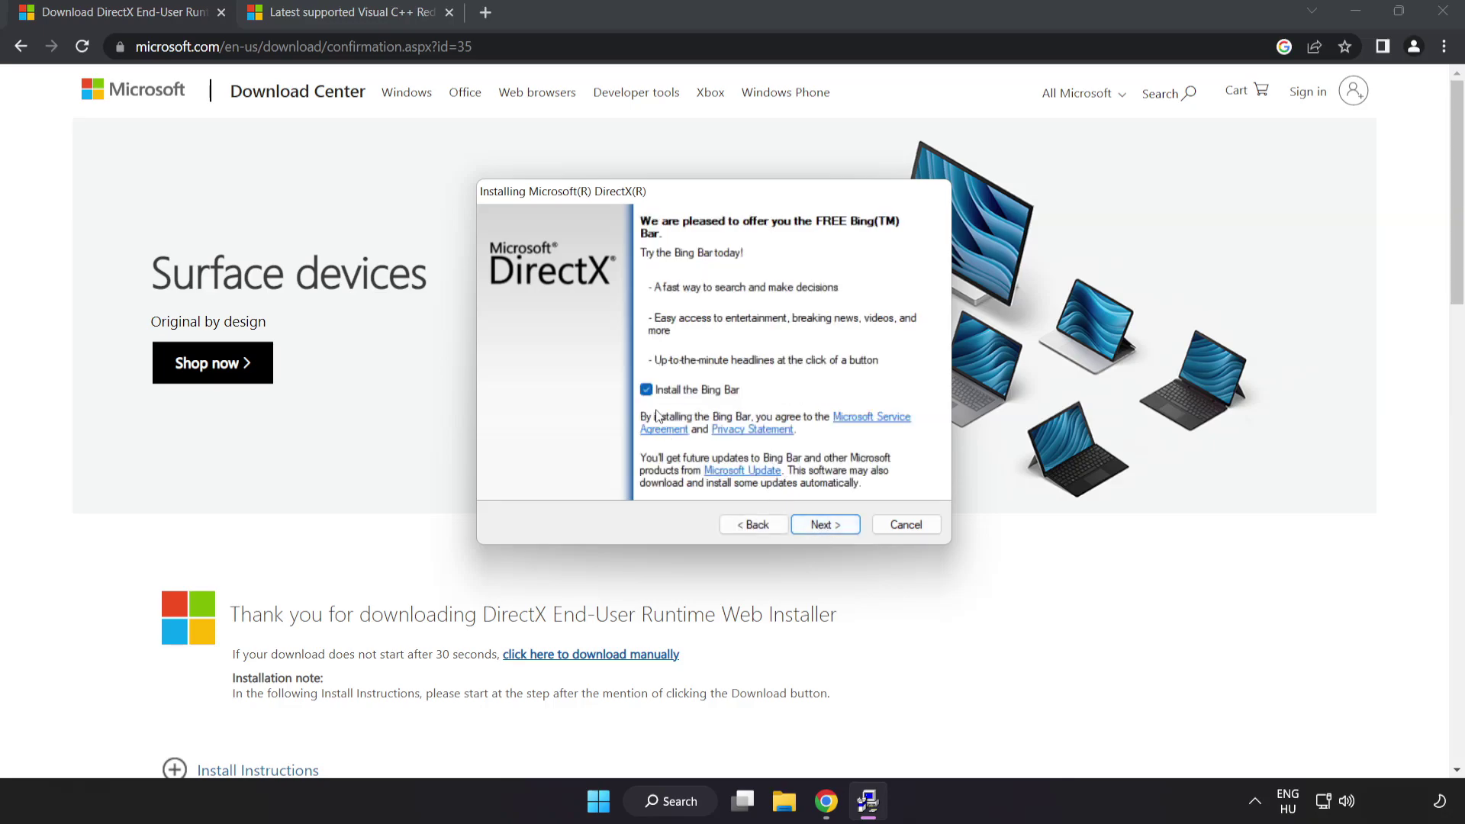
pyautogui.click(648, 390)
pyautogui.click(830, 526)
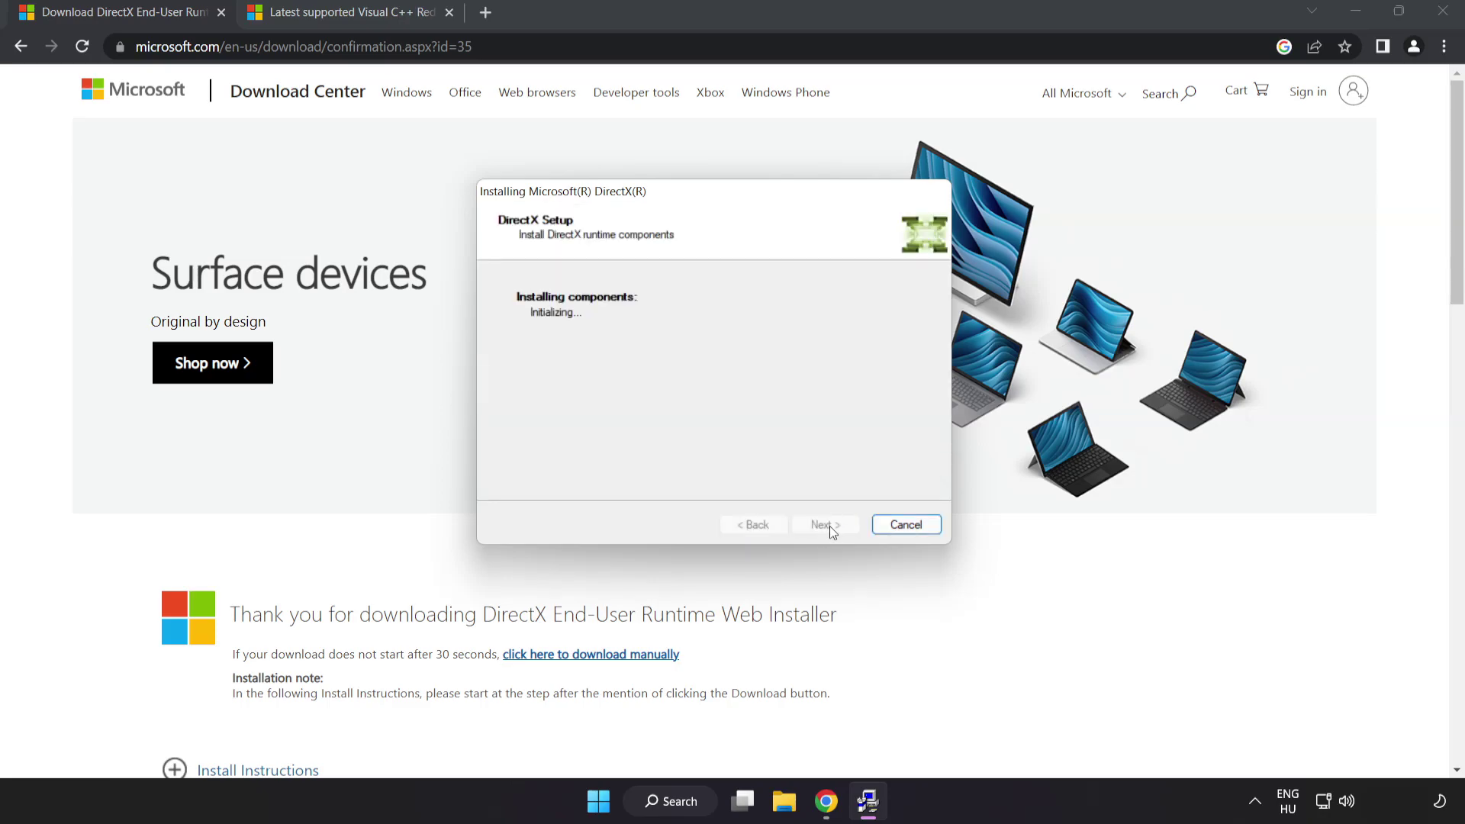
pyautogui.click(826, 527)
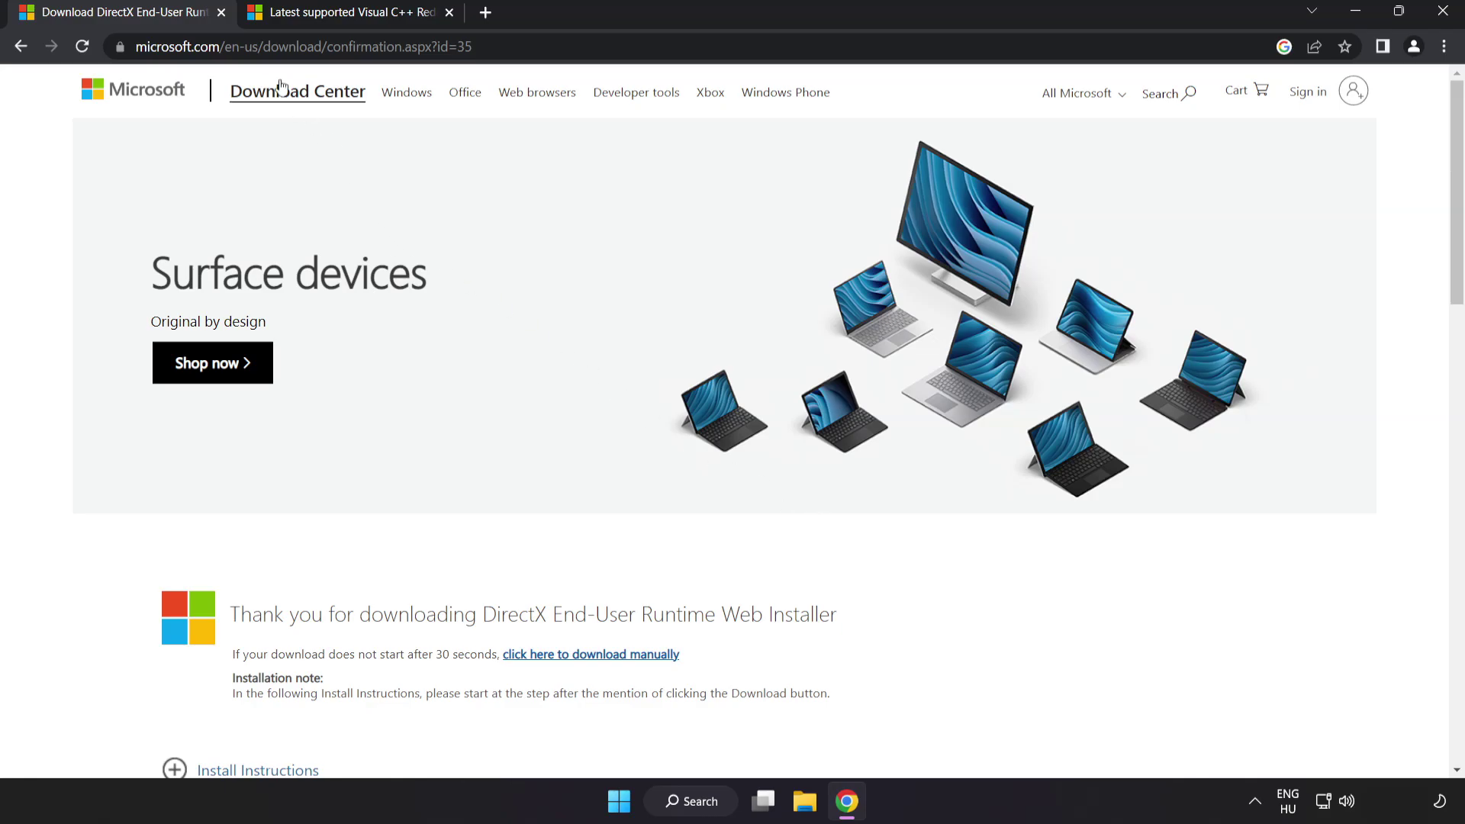
# Close the DirectX download tab and return to the Microsoft Learn page.
pyautogui.click(221, 11)
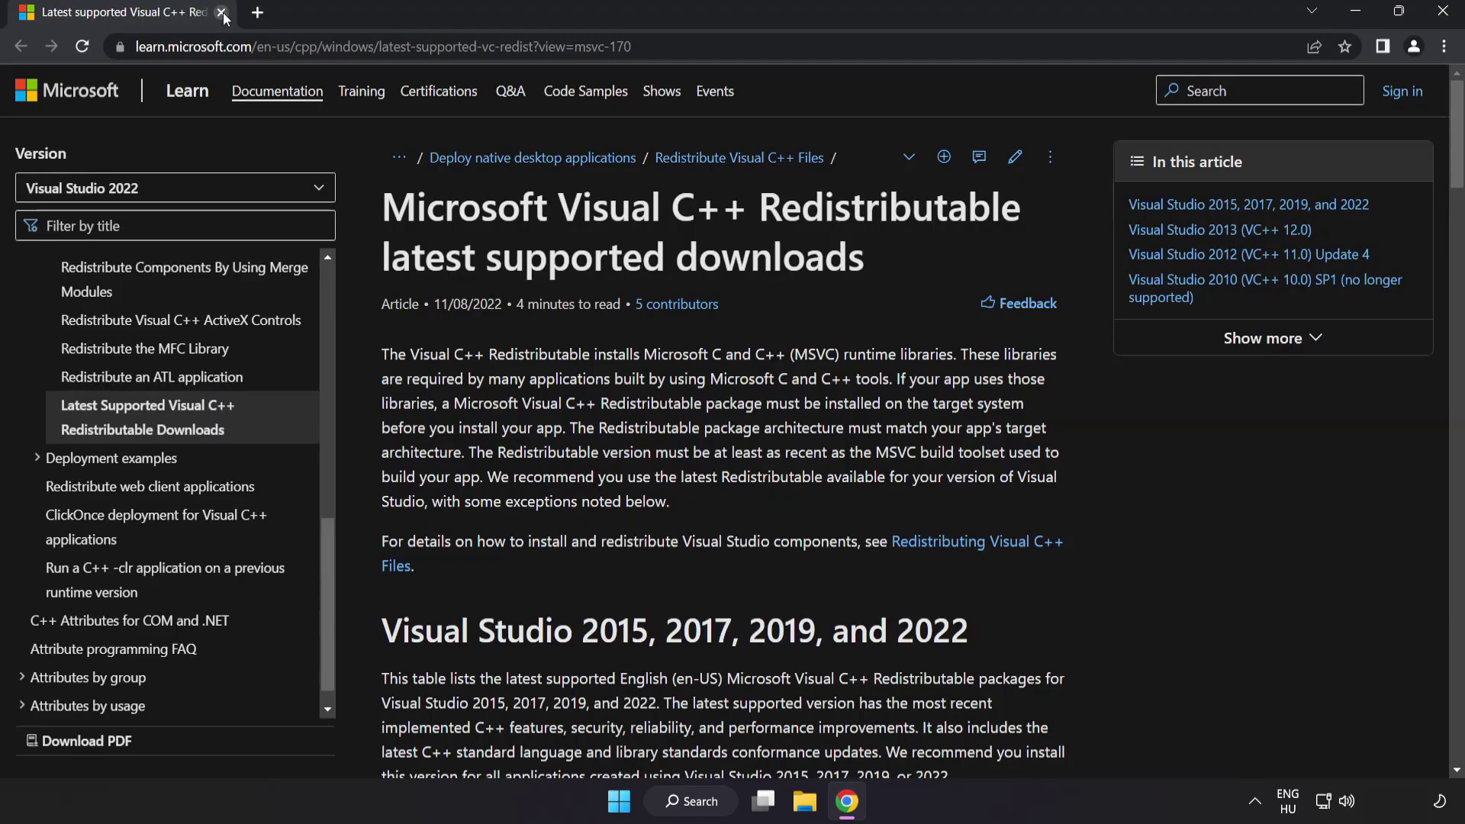
pyautogui.click(664, 46)
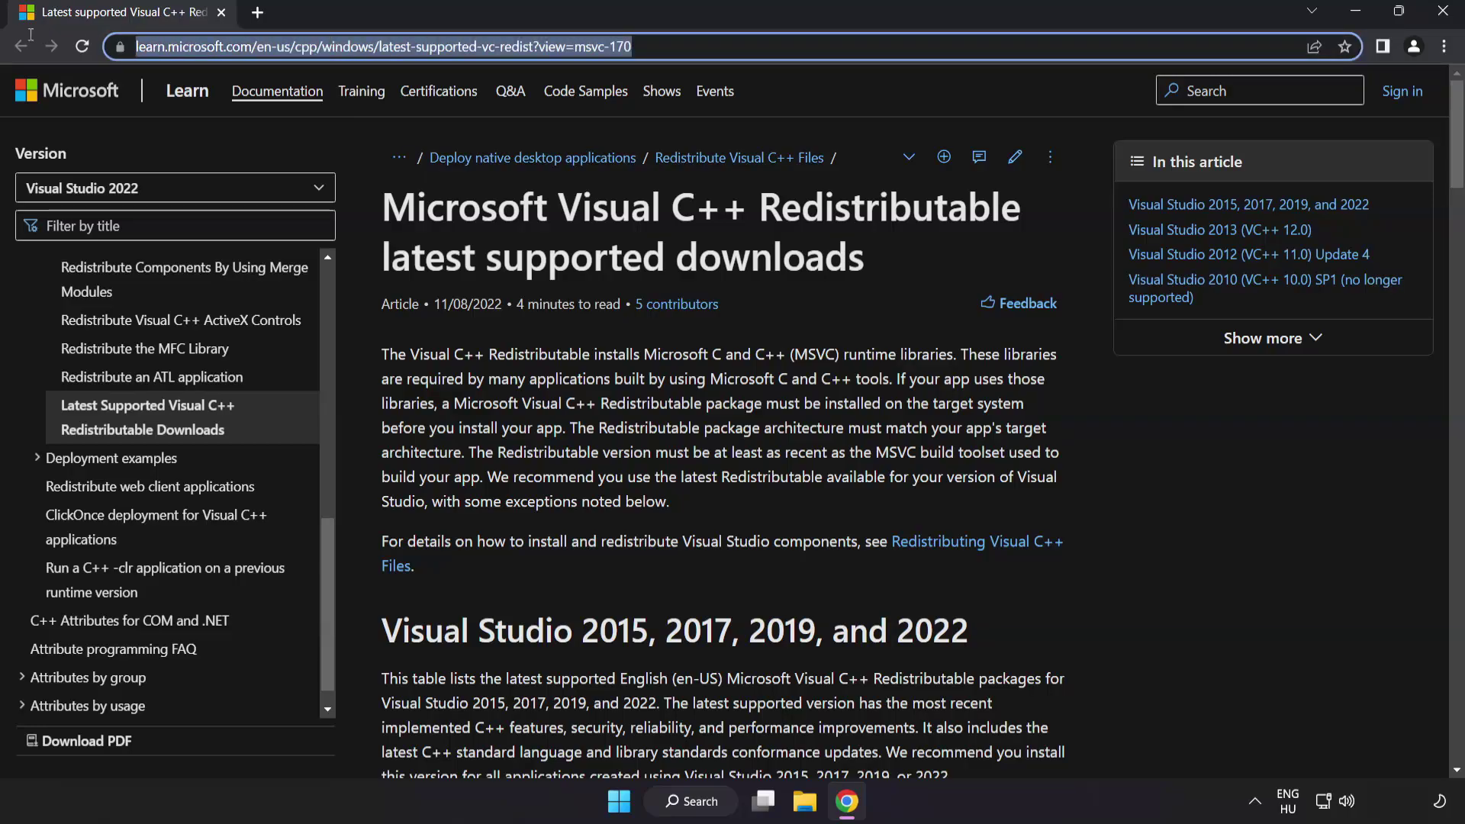
pyautogui.click(734, 224)
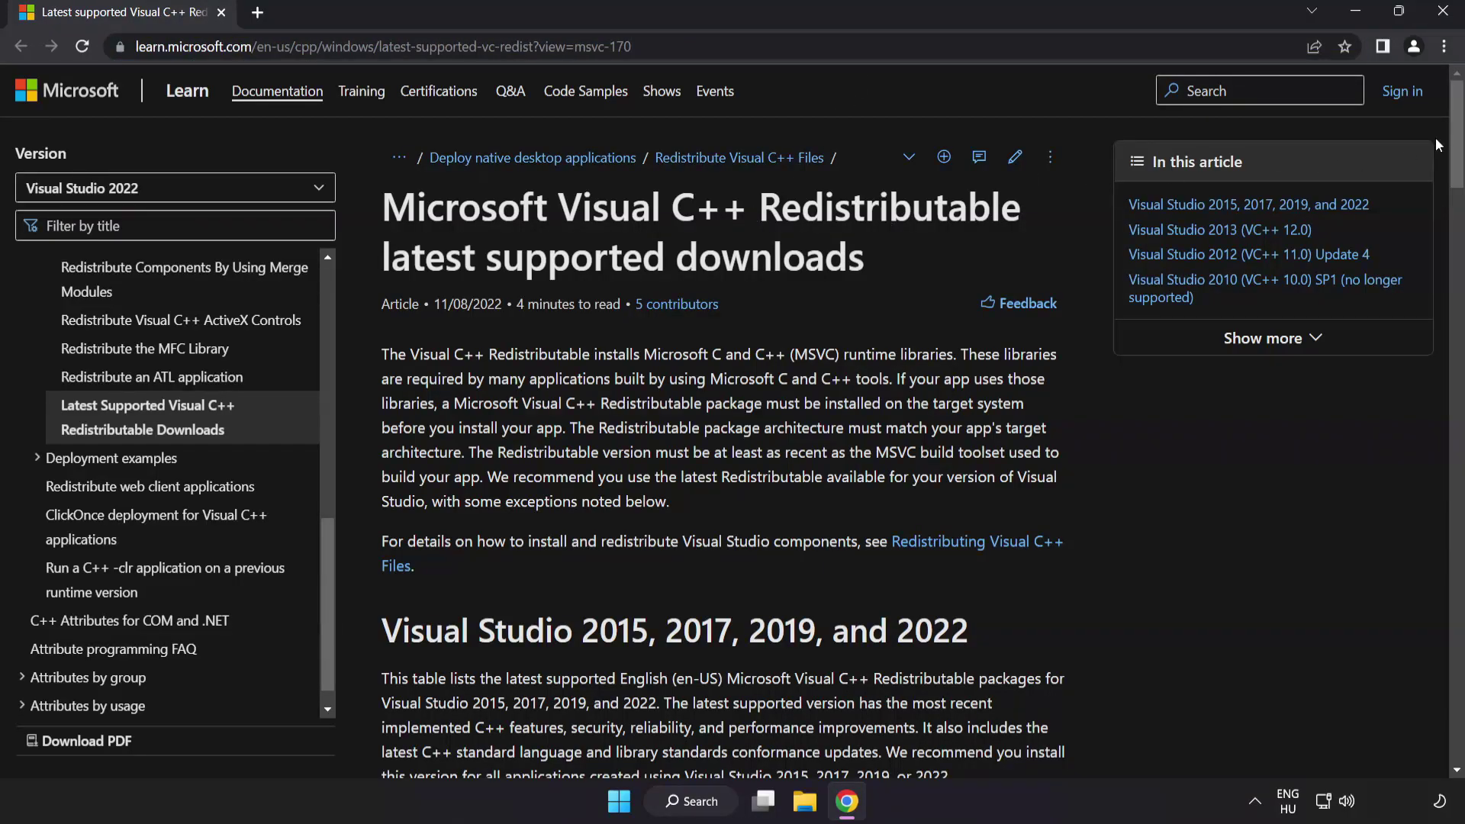
pyautogui.scroll(-2, 1450, 187)
pyautogui.scroll(-4, 1449, 187)
pyautogui.scroll(2, 761, 367)
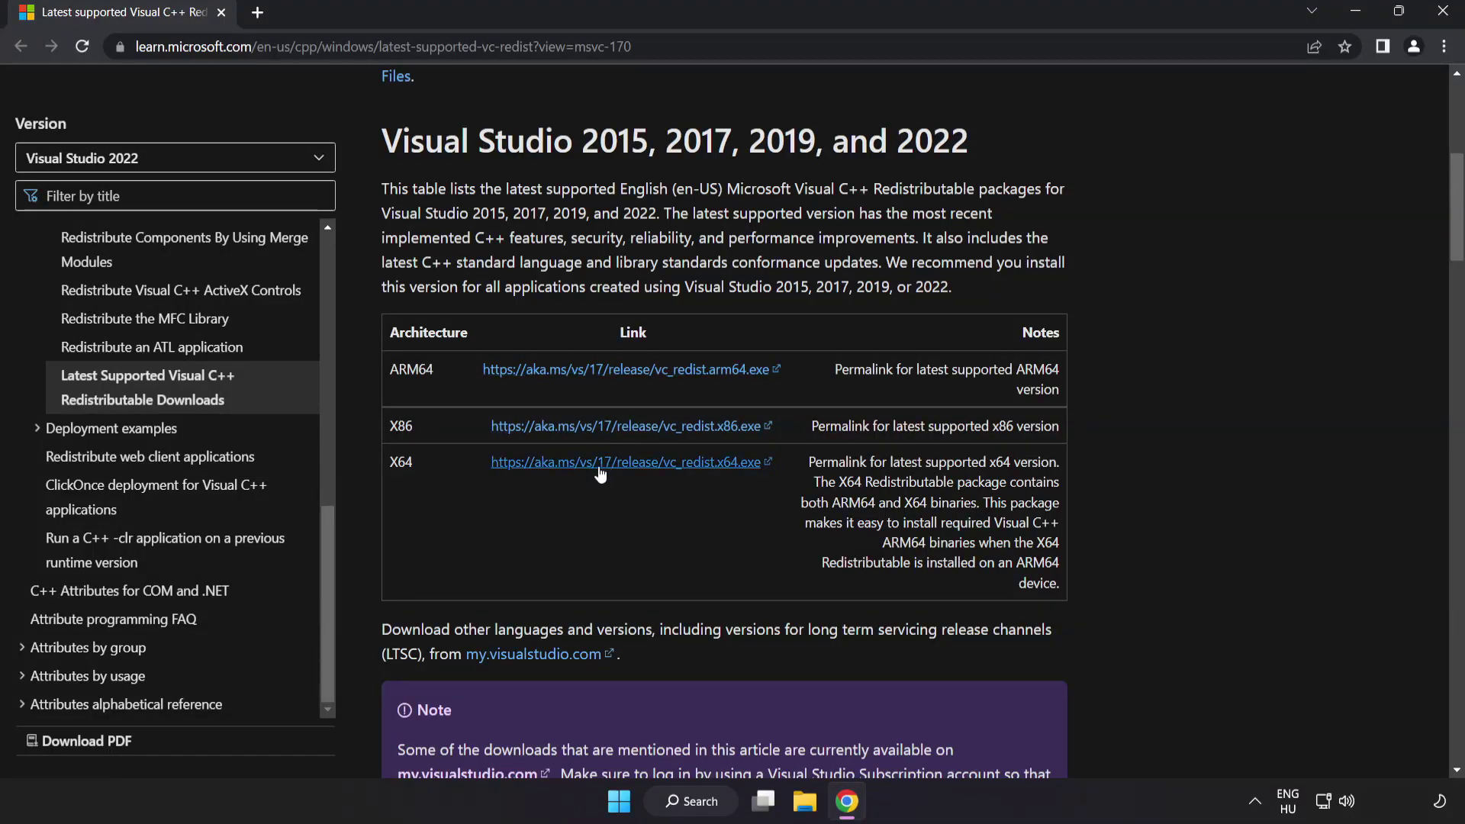
# Download the ARM64, x86 and x64 Visual C++ 2015–2022 Redistributable packages.
pyautogui.click(607, 378)
pyautogui.click(641, 426)
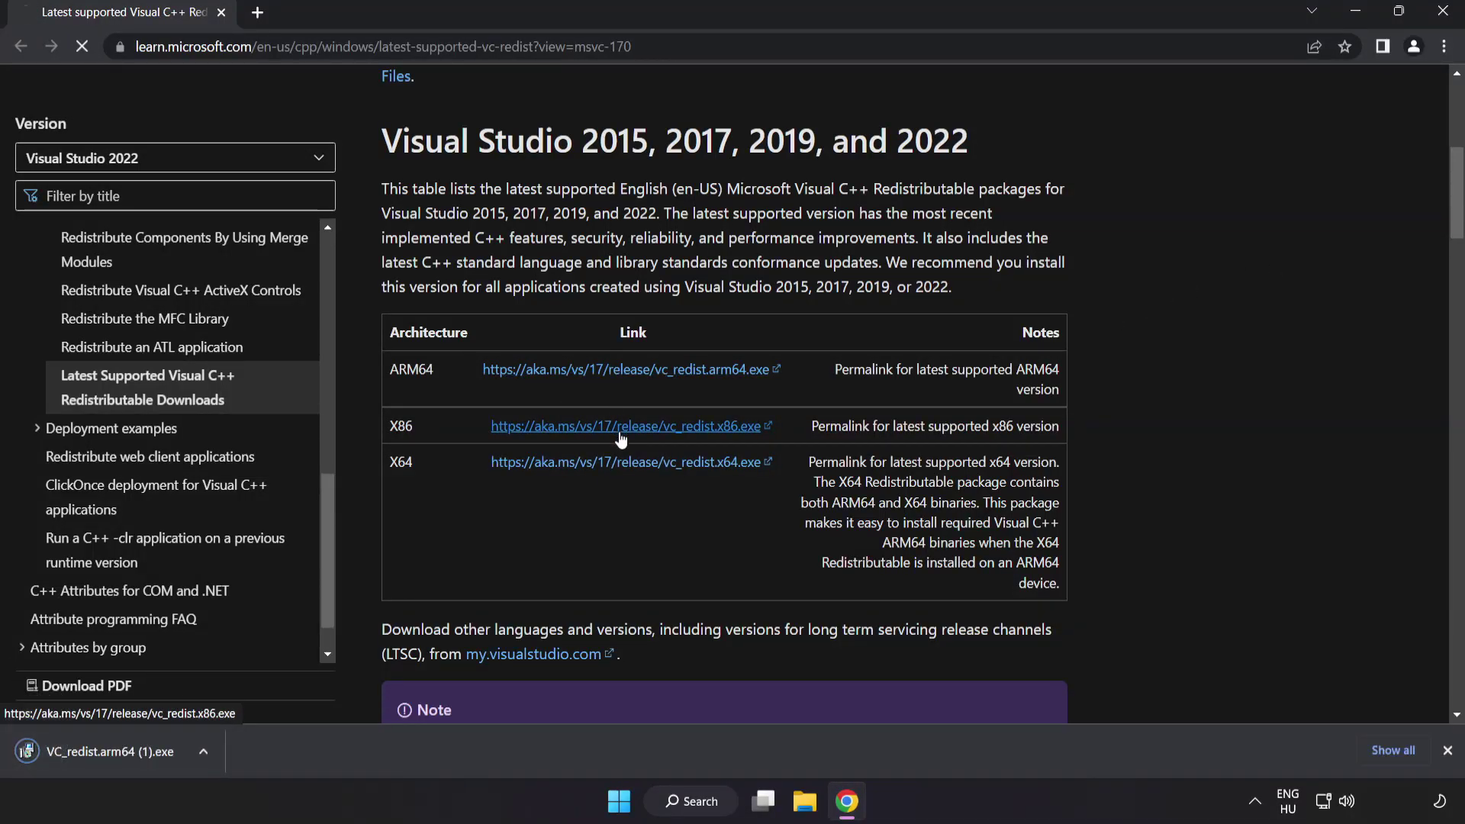
pyautogui.click(631, 463)
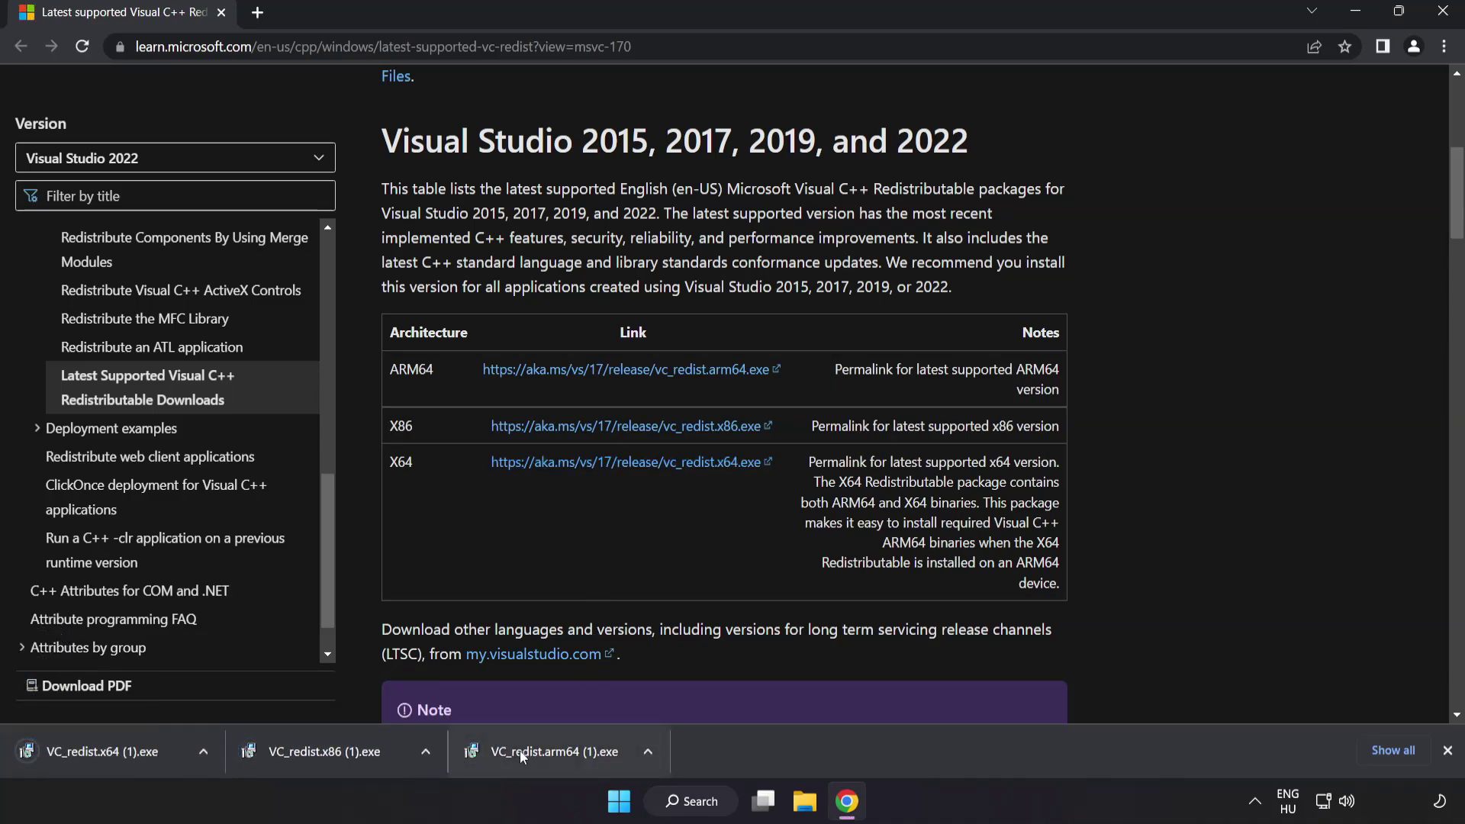
# Run the ARM64 installer, accept its license terms, and dismiss the setup failure.
pyautogui.click(551, 753)
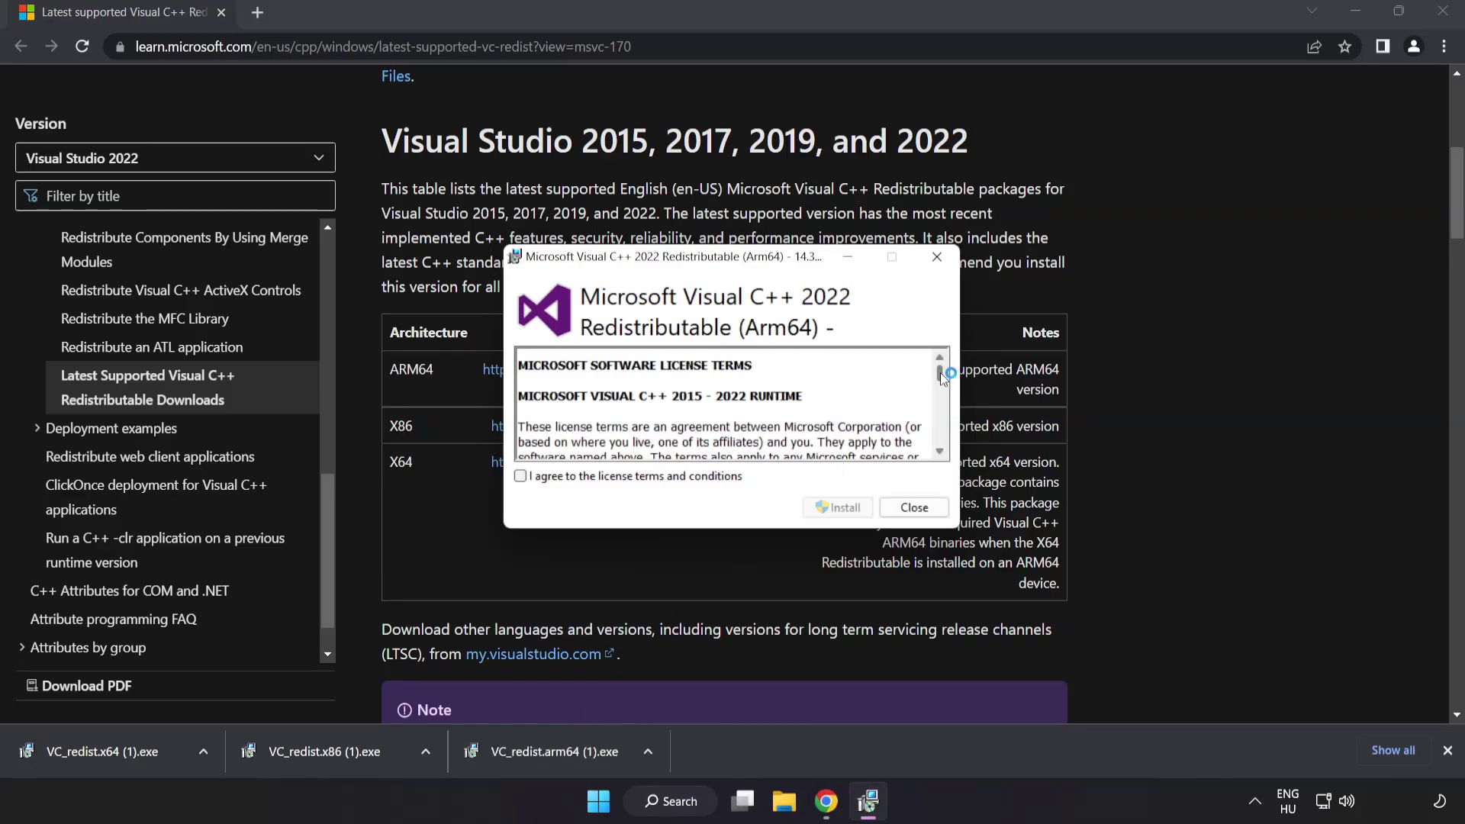
pyautogui.moveTo(939, 372); pyautogui.dragTo(939, 439)
pyautogui.click(521, 477)
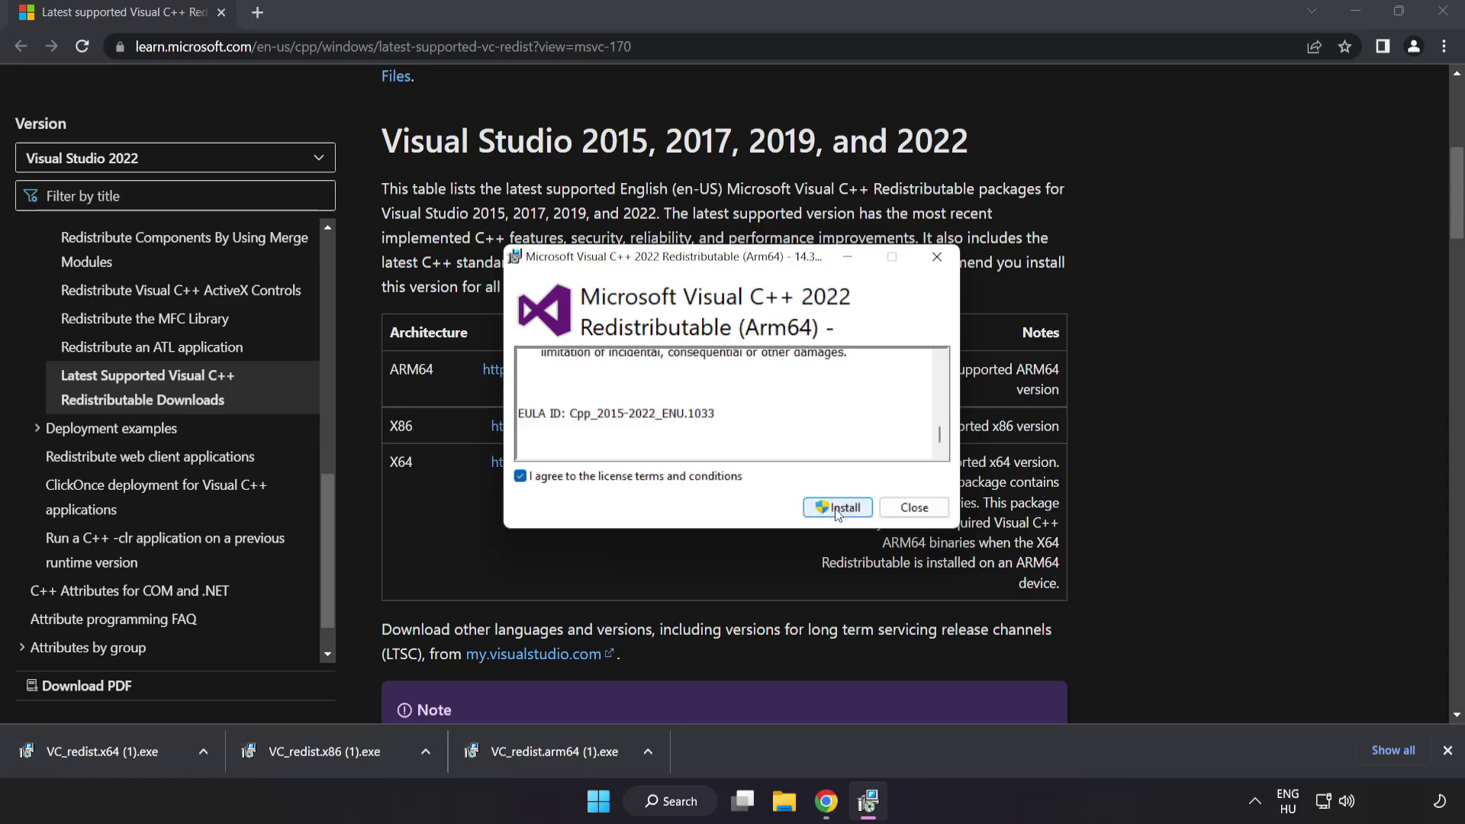
pyautogui.click(837, 508)
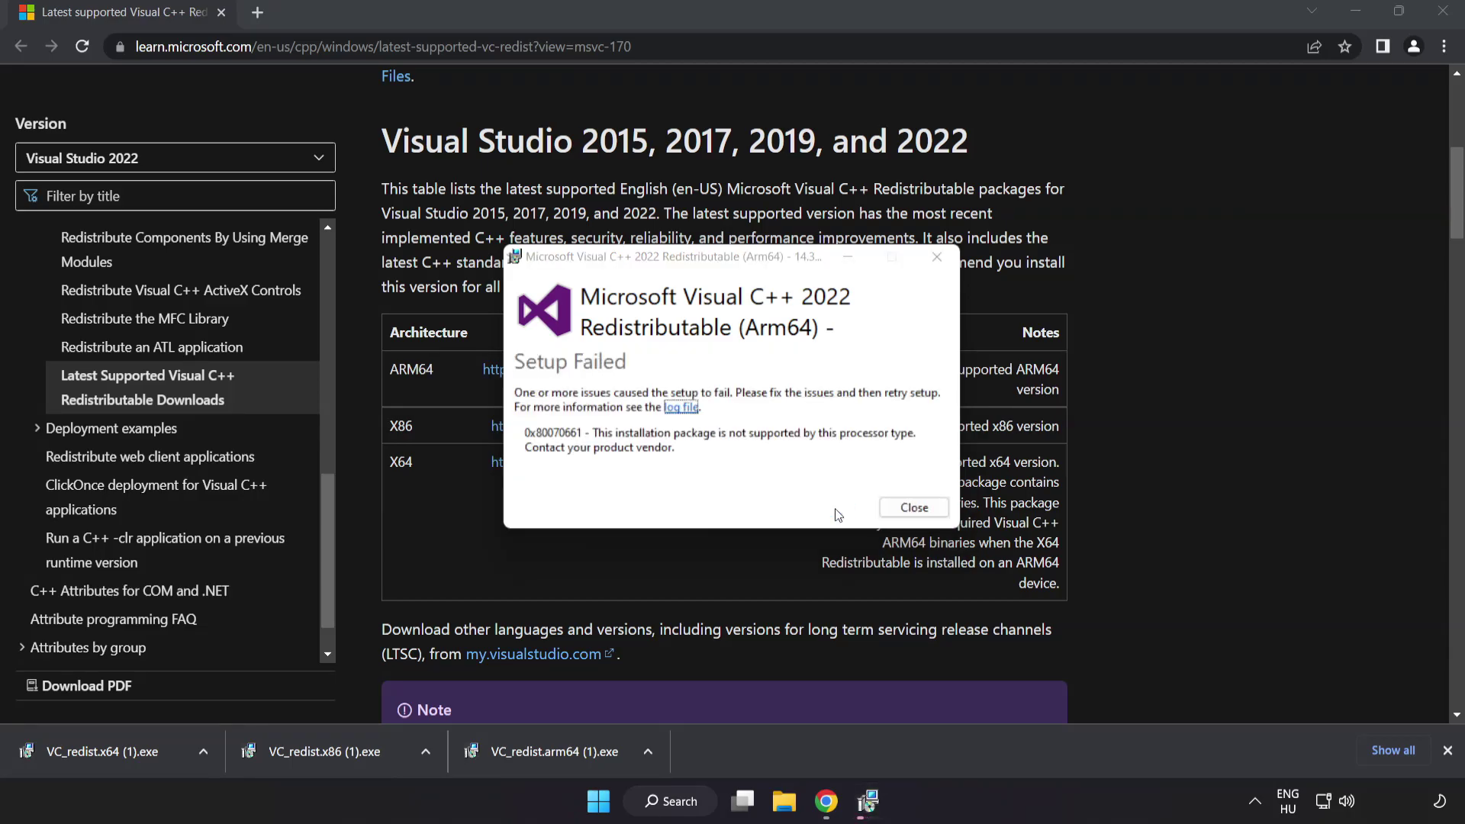
pyautogui.click(915, 505)
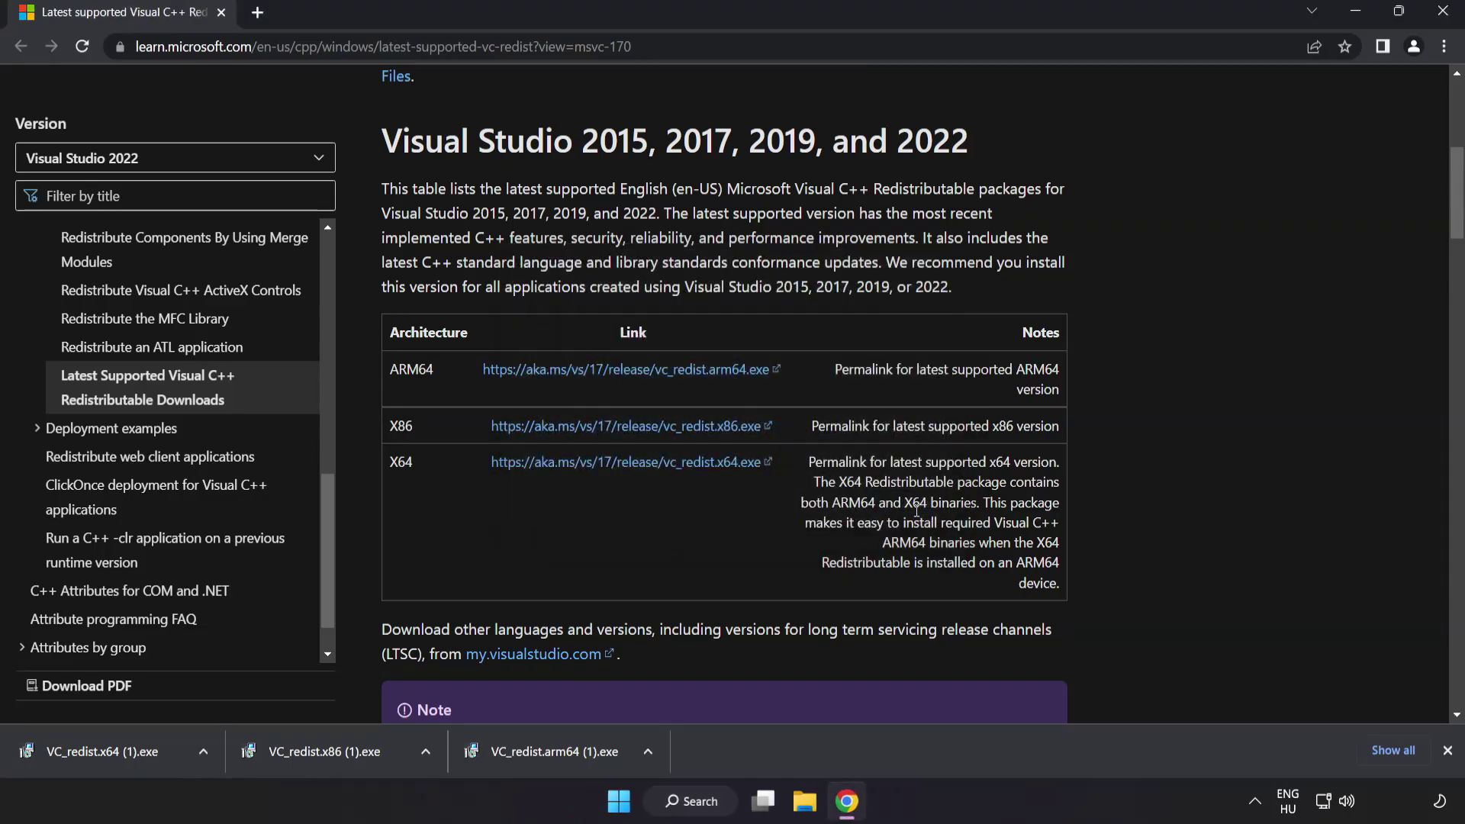
# Install the x86 package, dismiss the failed x64 setup, and close Chrome.
pyautogui.click(330, 753)
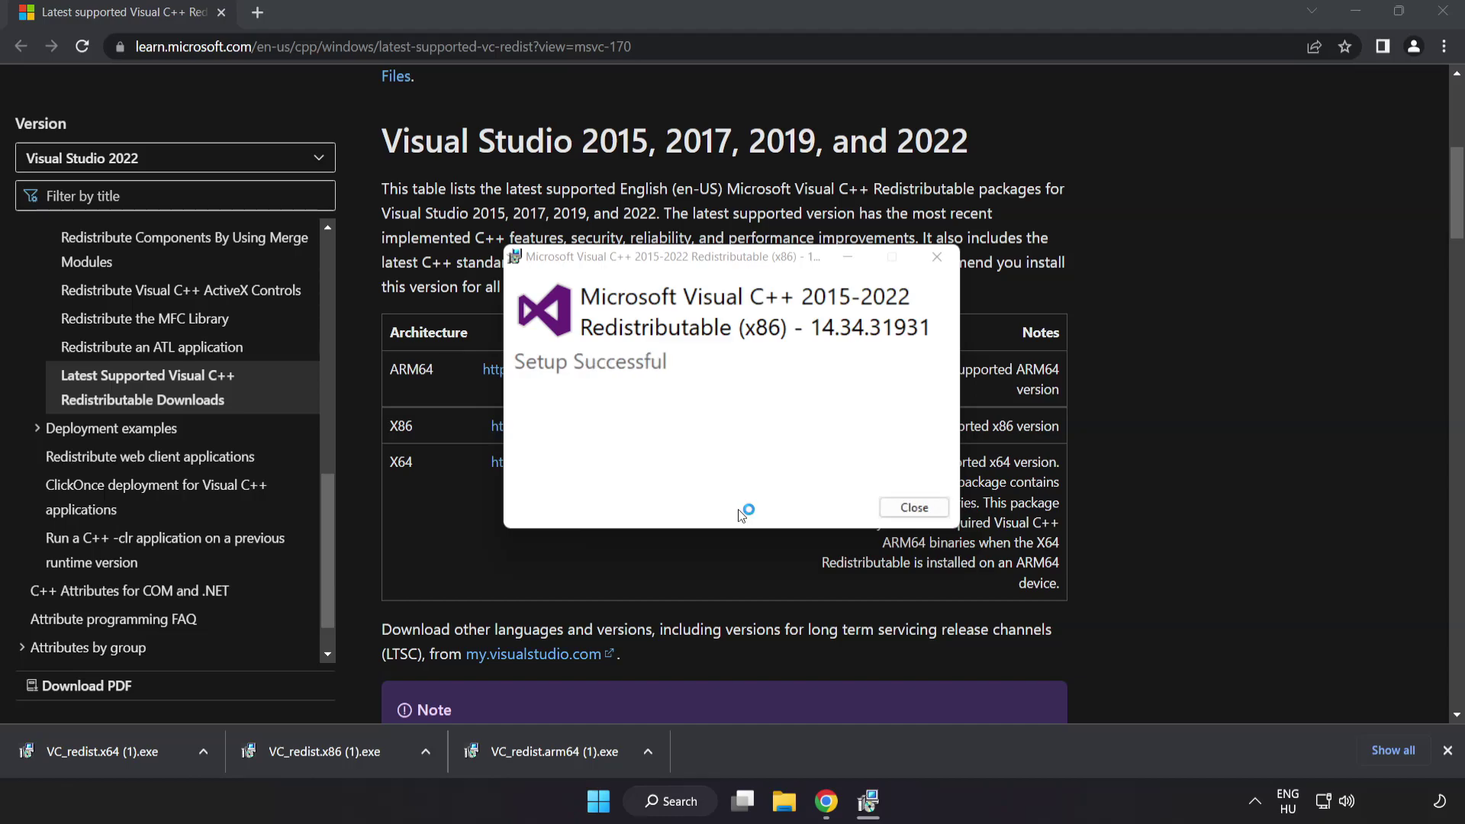
pyautogui.click(911, 506)
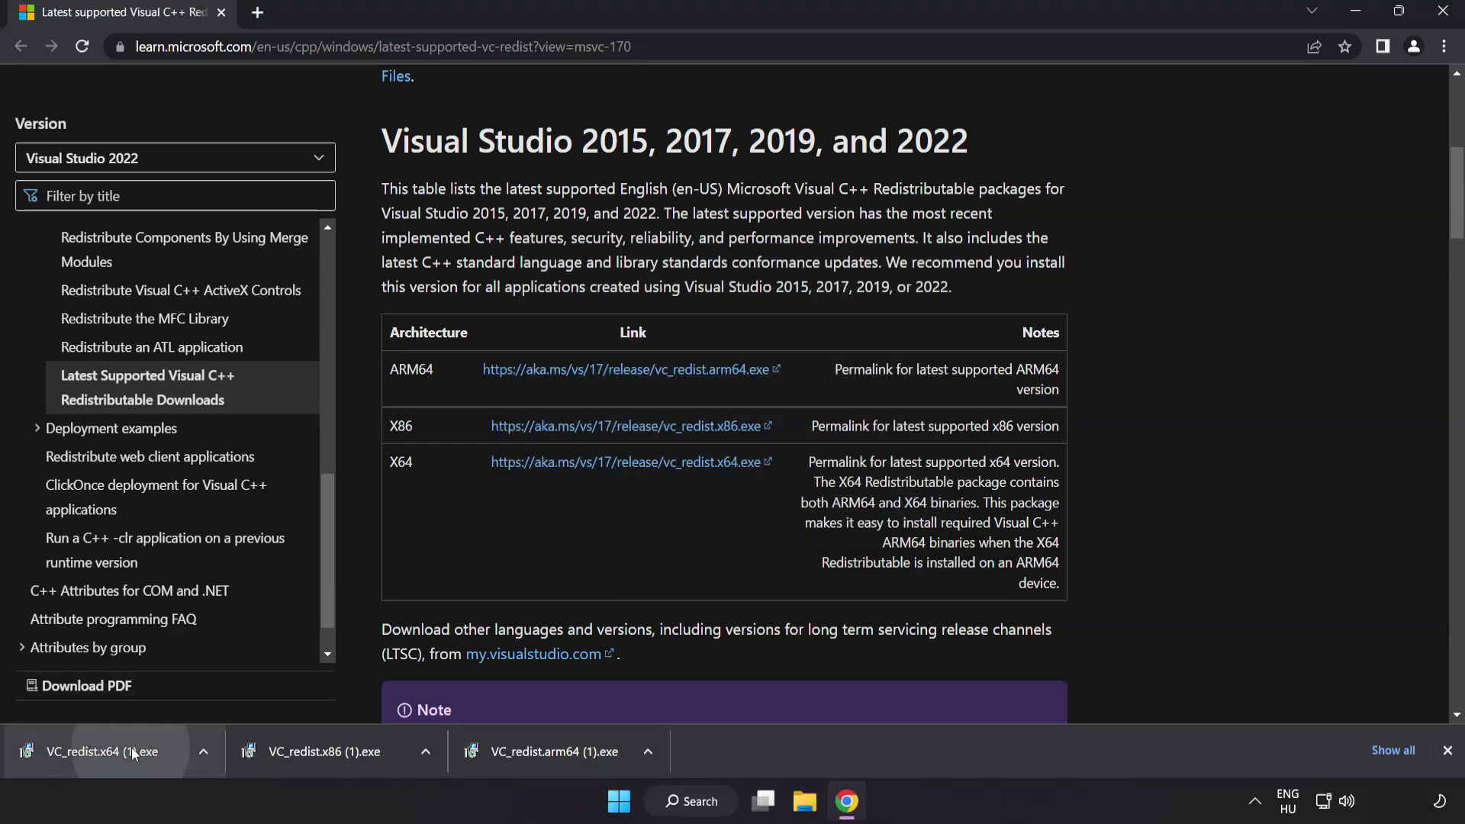
pyautogui.click(132, 748)
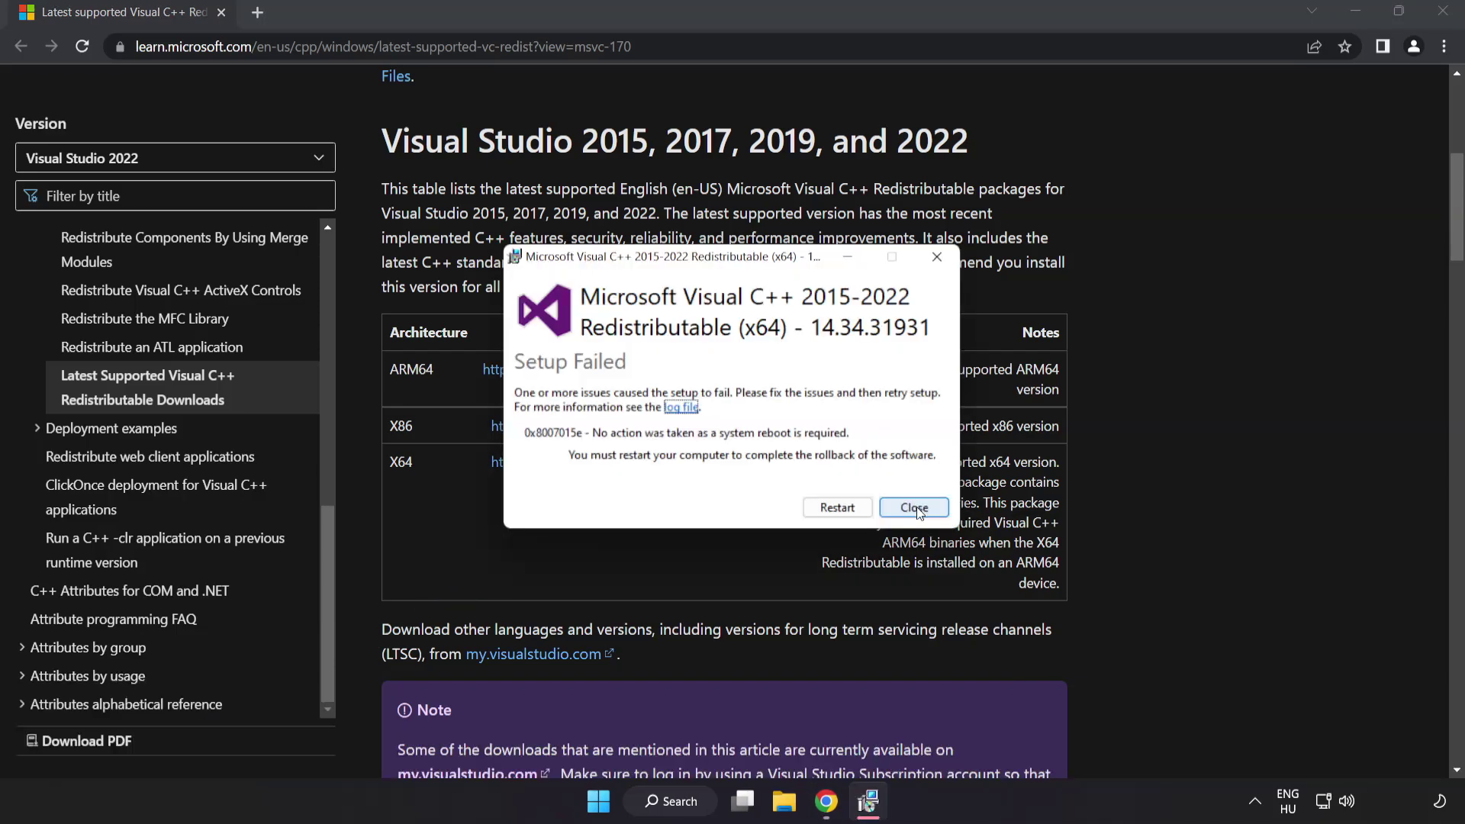
pyautogui.click(916, 510)
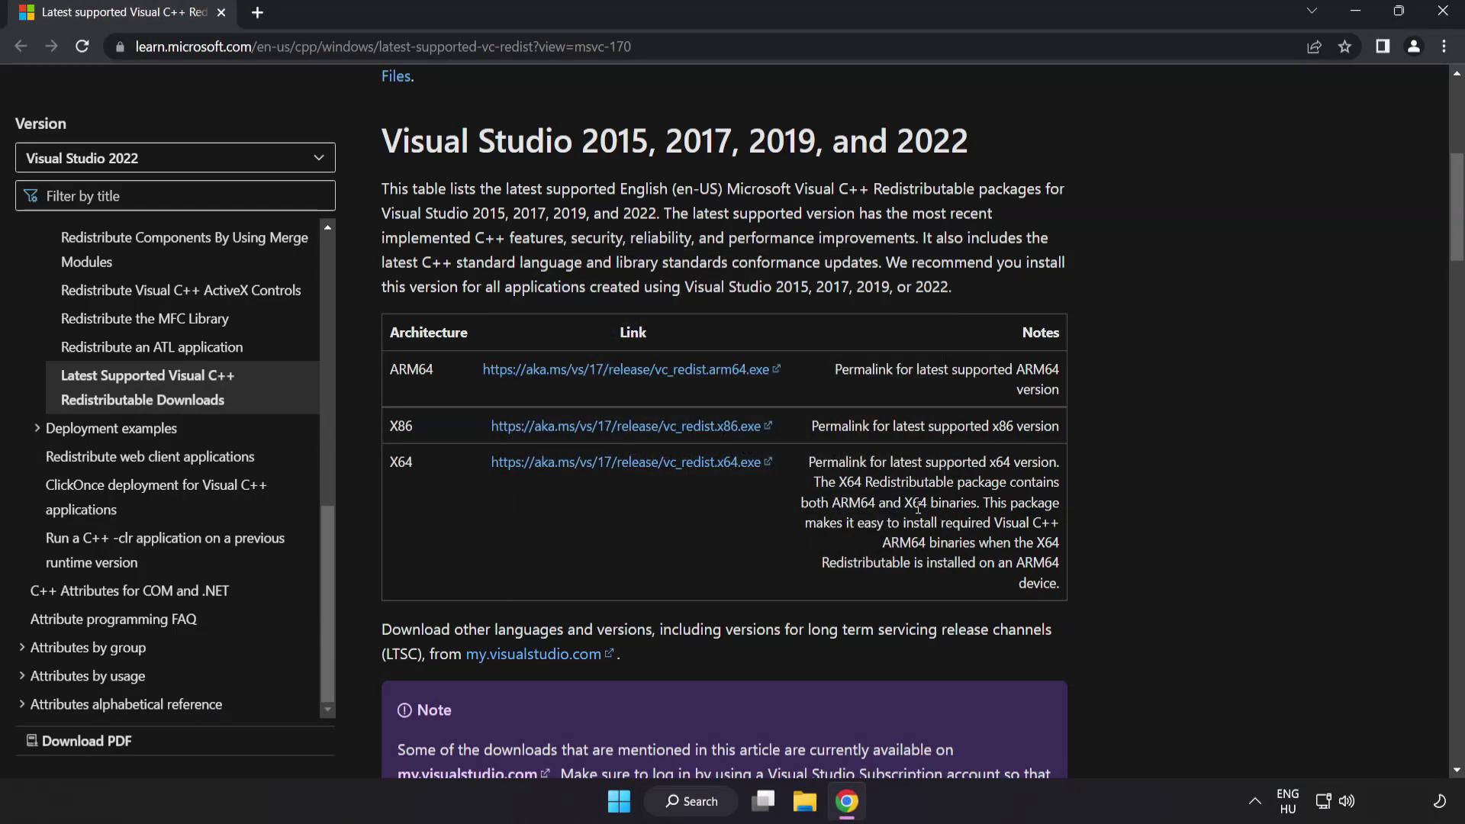
pyautogui.click(1442, 16)
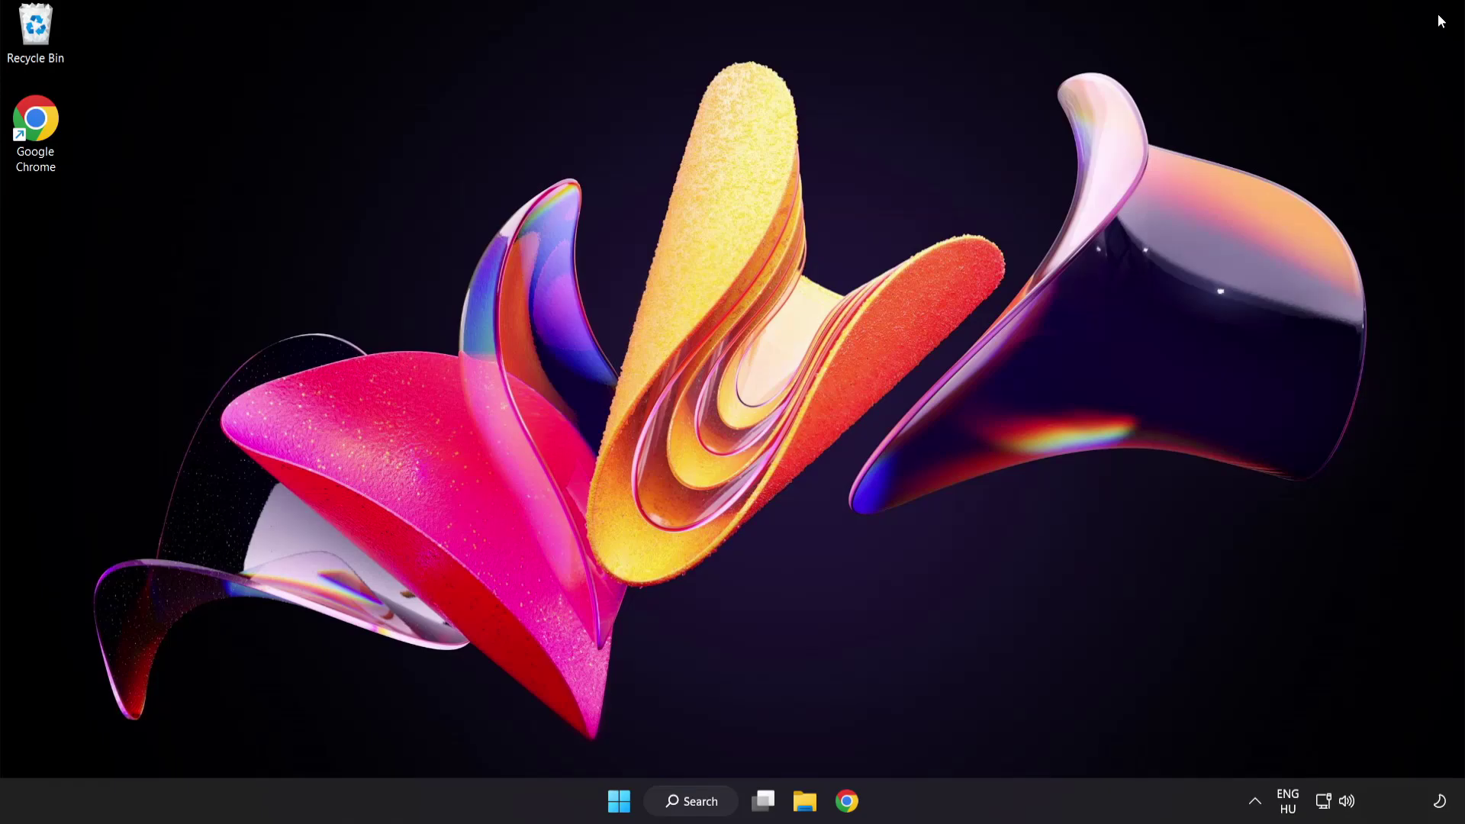
# Search for cmd and launch Command Prompt as administrator.
pyautogui.click(695, 806)
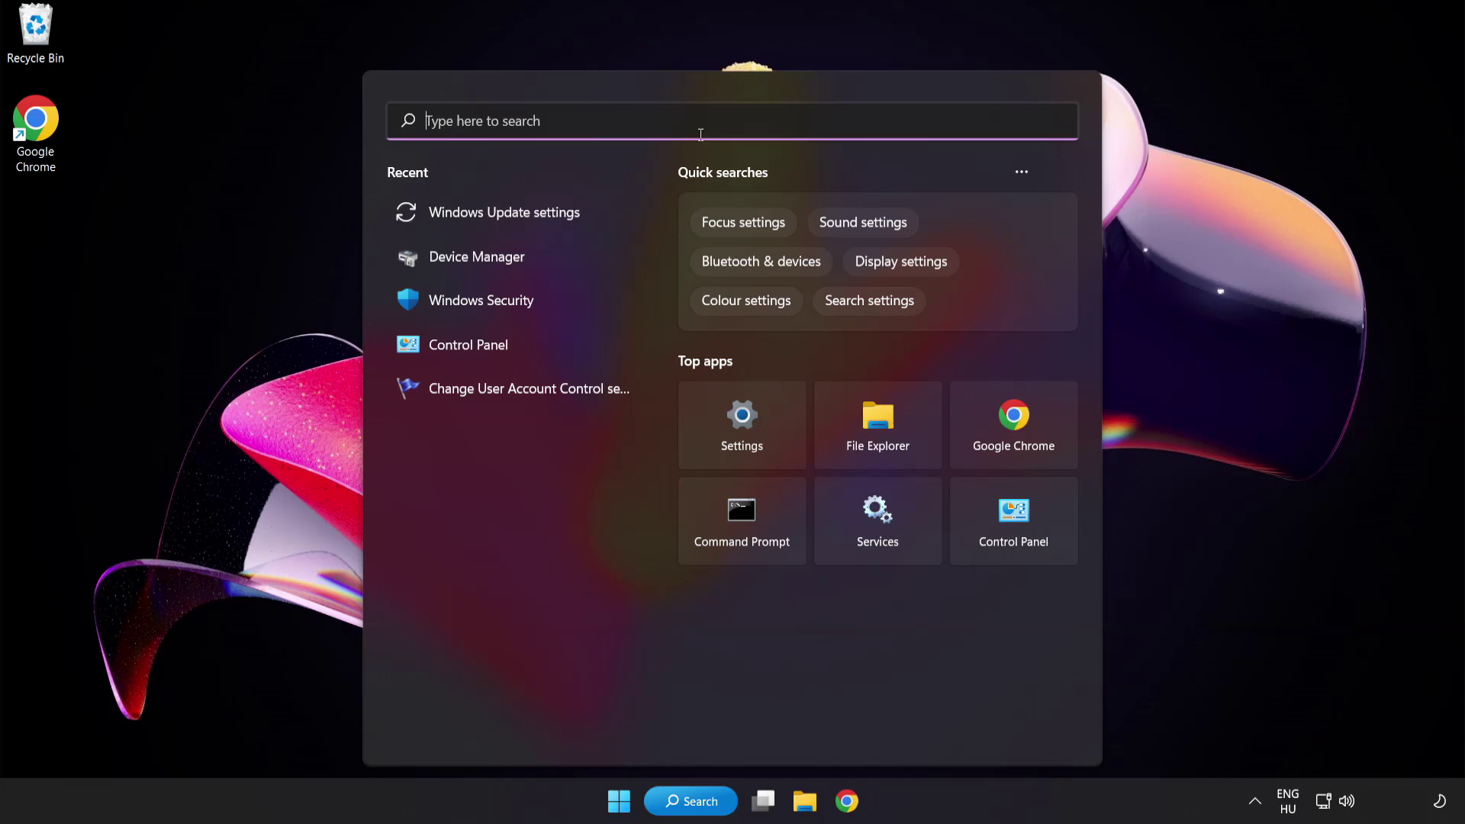
pyautogui.write('cmd')
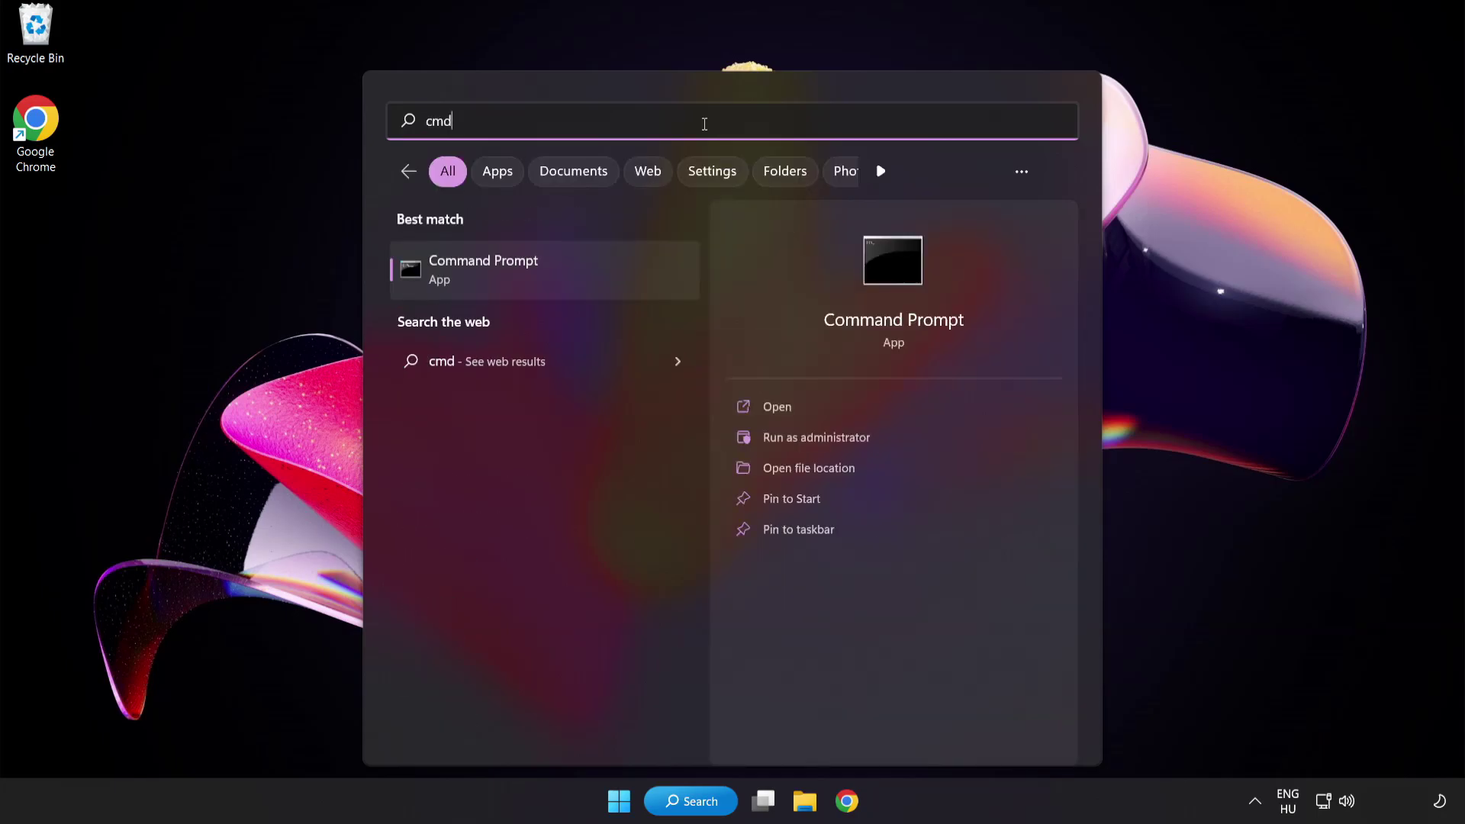
pyautogui.rightClick(548, 281)
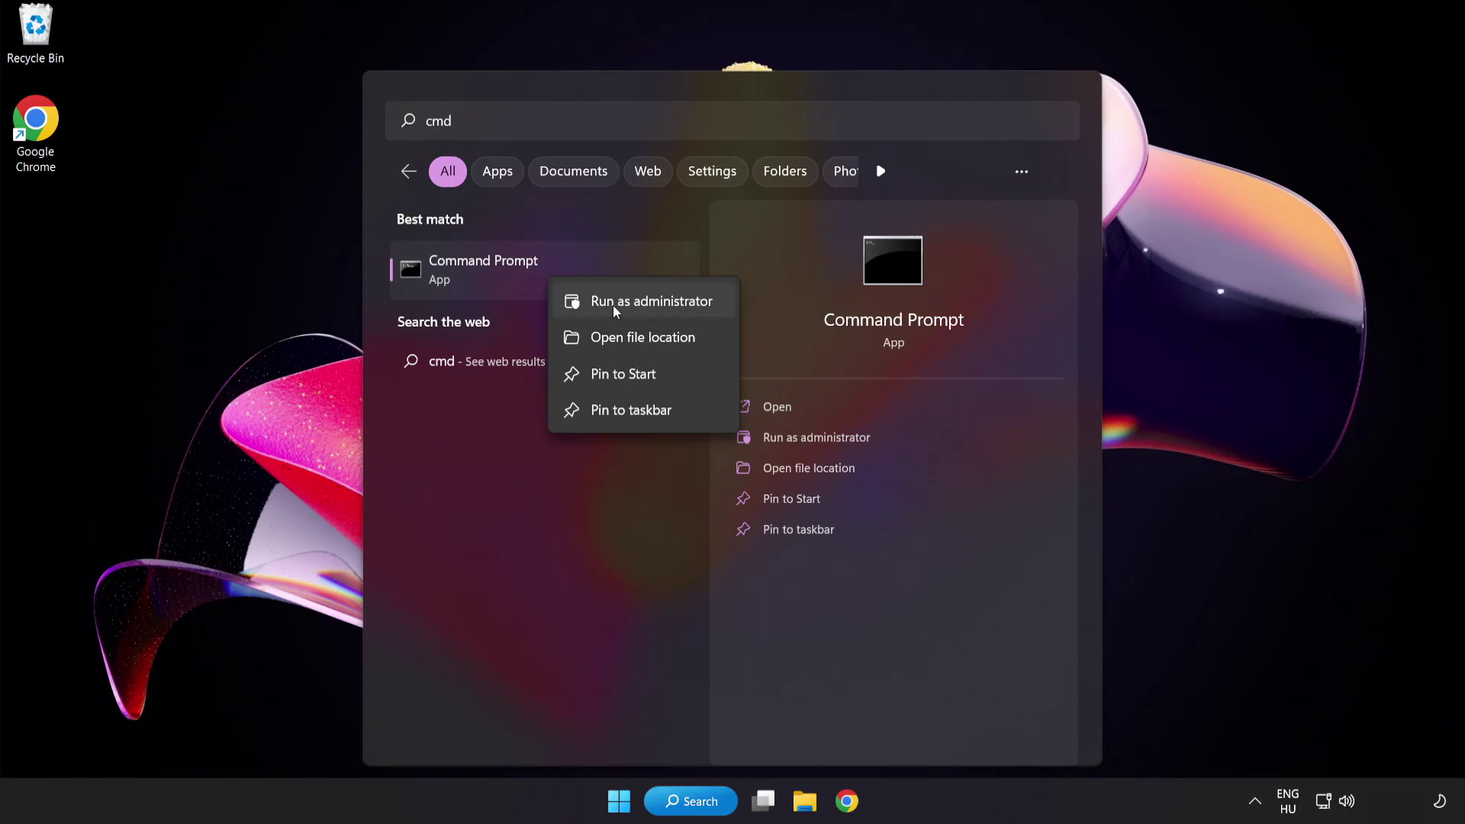
pyautogui.click(617, 304)
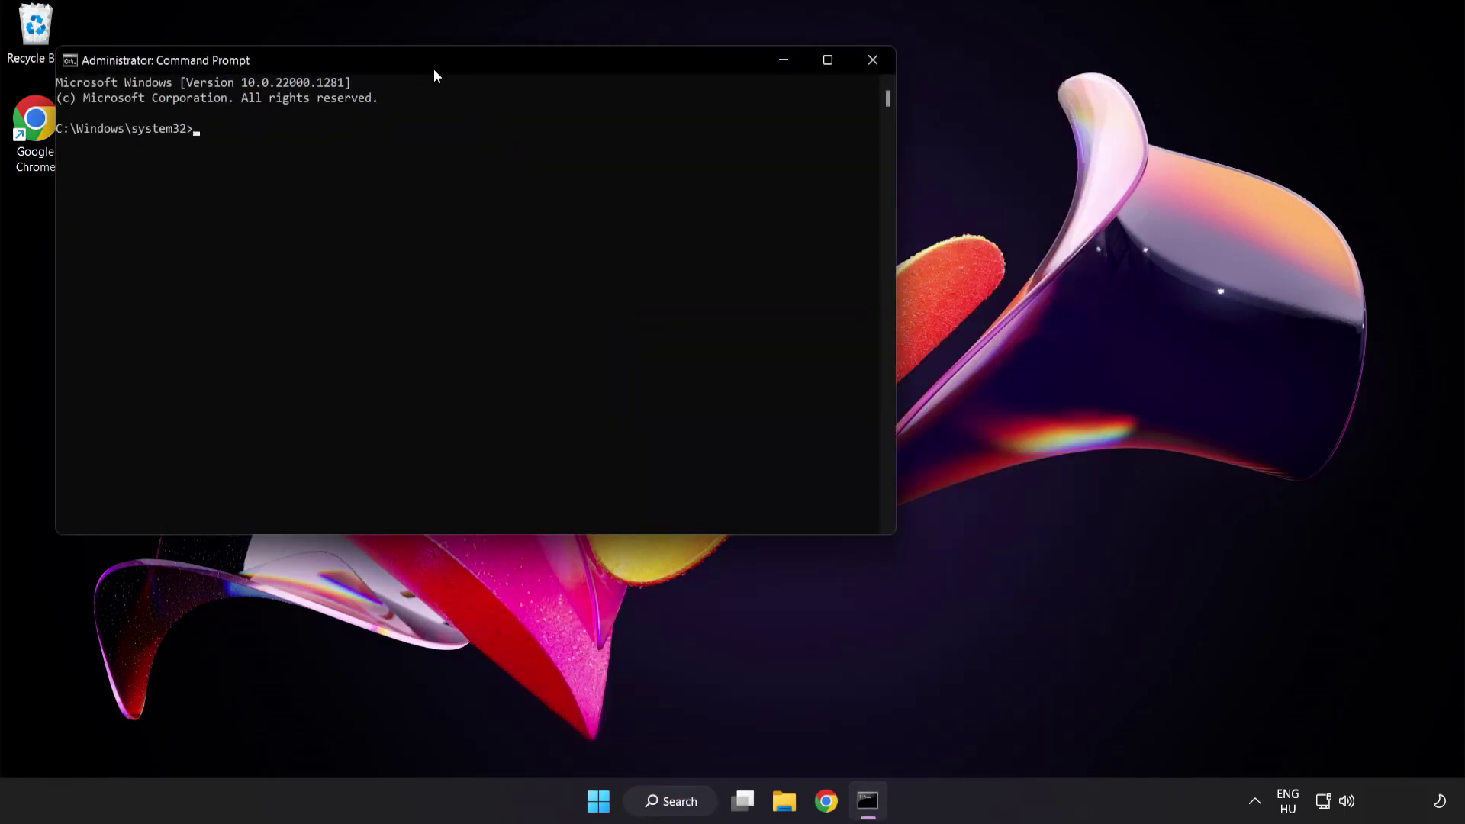
# Center the Command Prompt window and run sfc /scannow, which finds no integrity violations.
pyautogui.moveTo(418, 60); pyautogui.dragTo(638, 148)
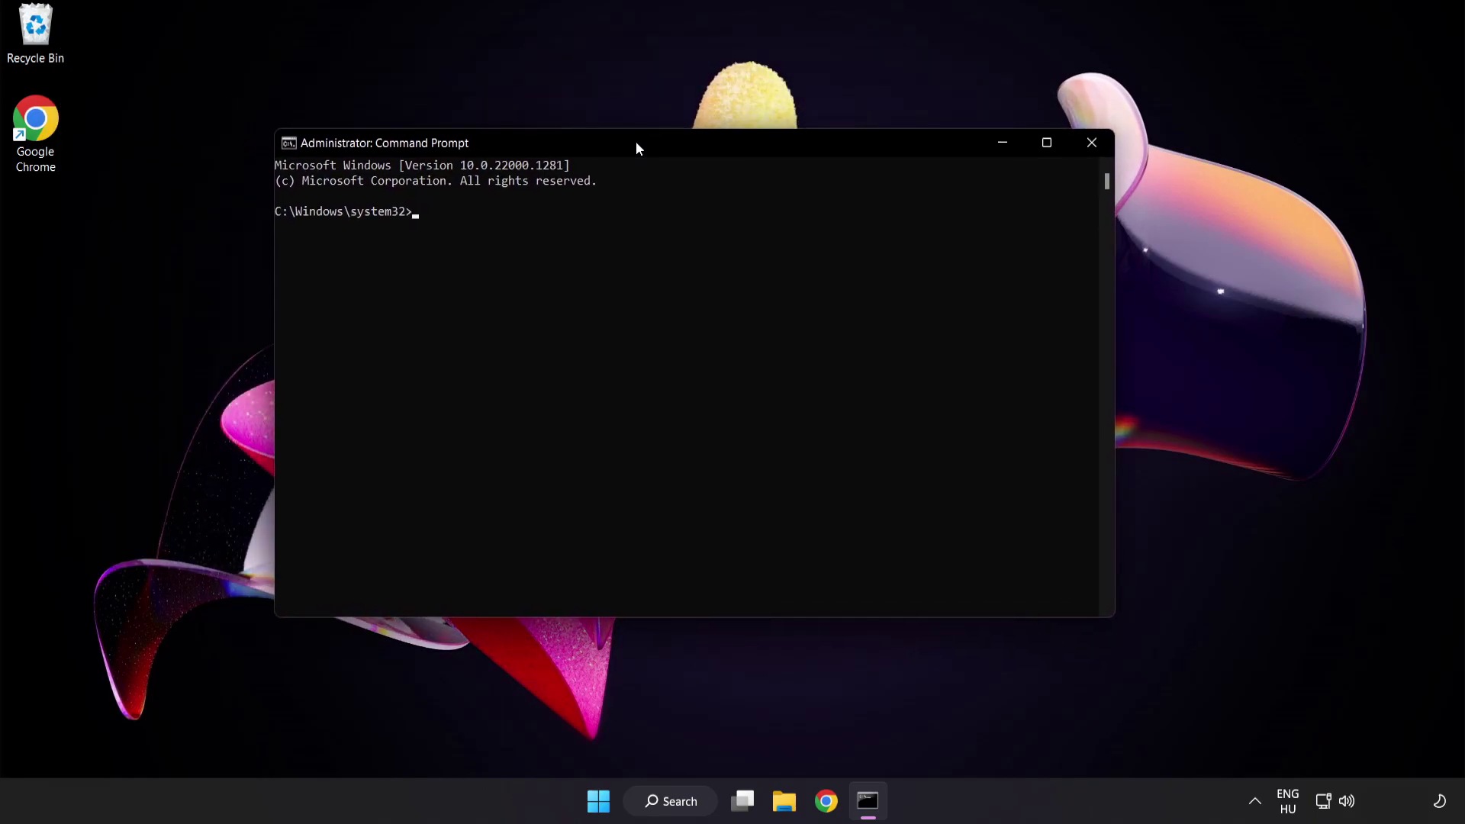
pyautogui.write('s')
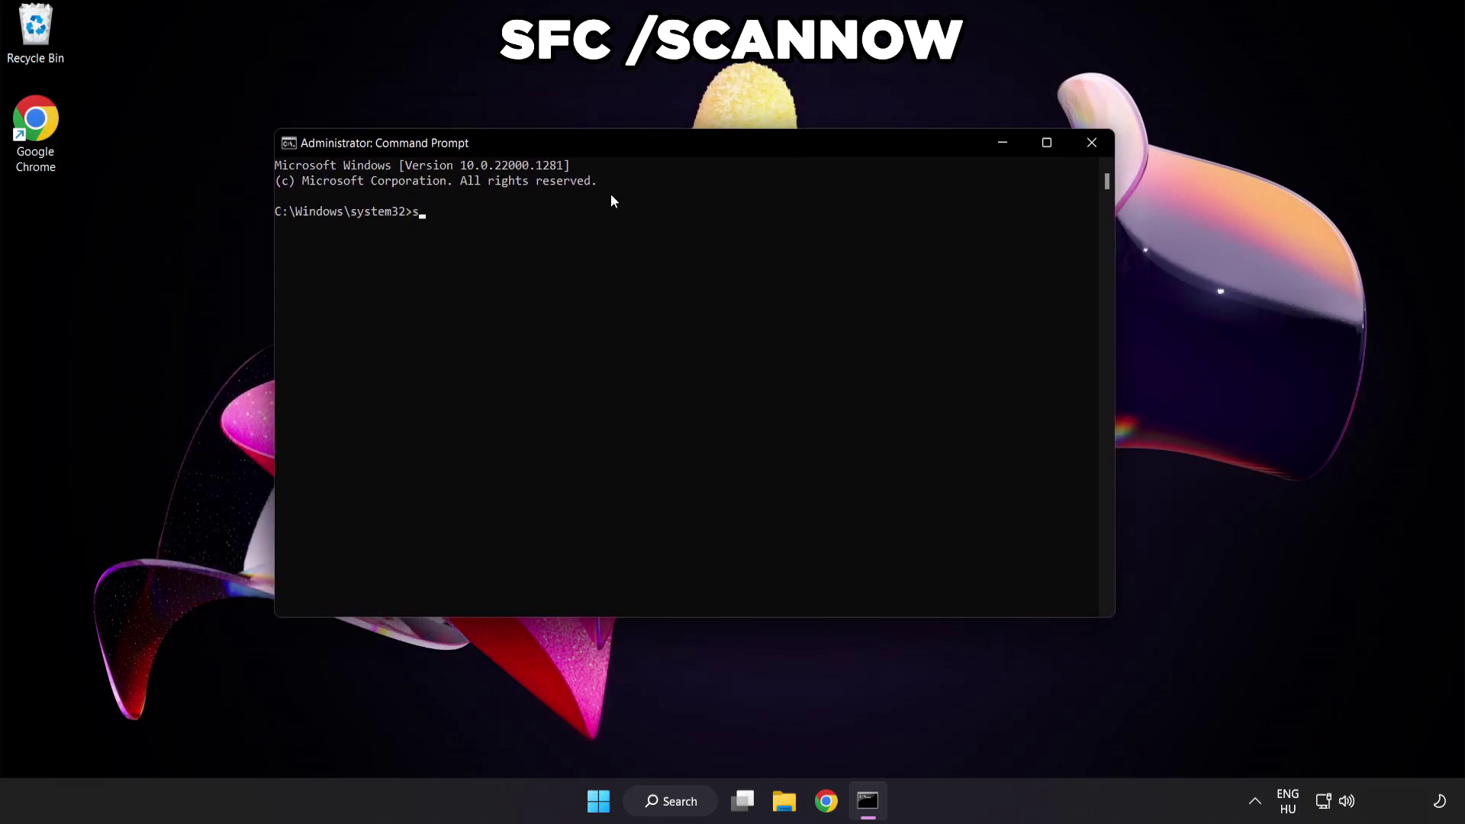
pyautogui.write('fc /sc')
pyautogui.write('annow')
pyautogui.press('Return')
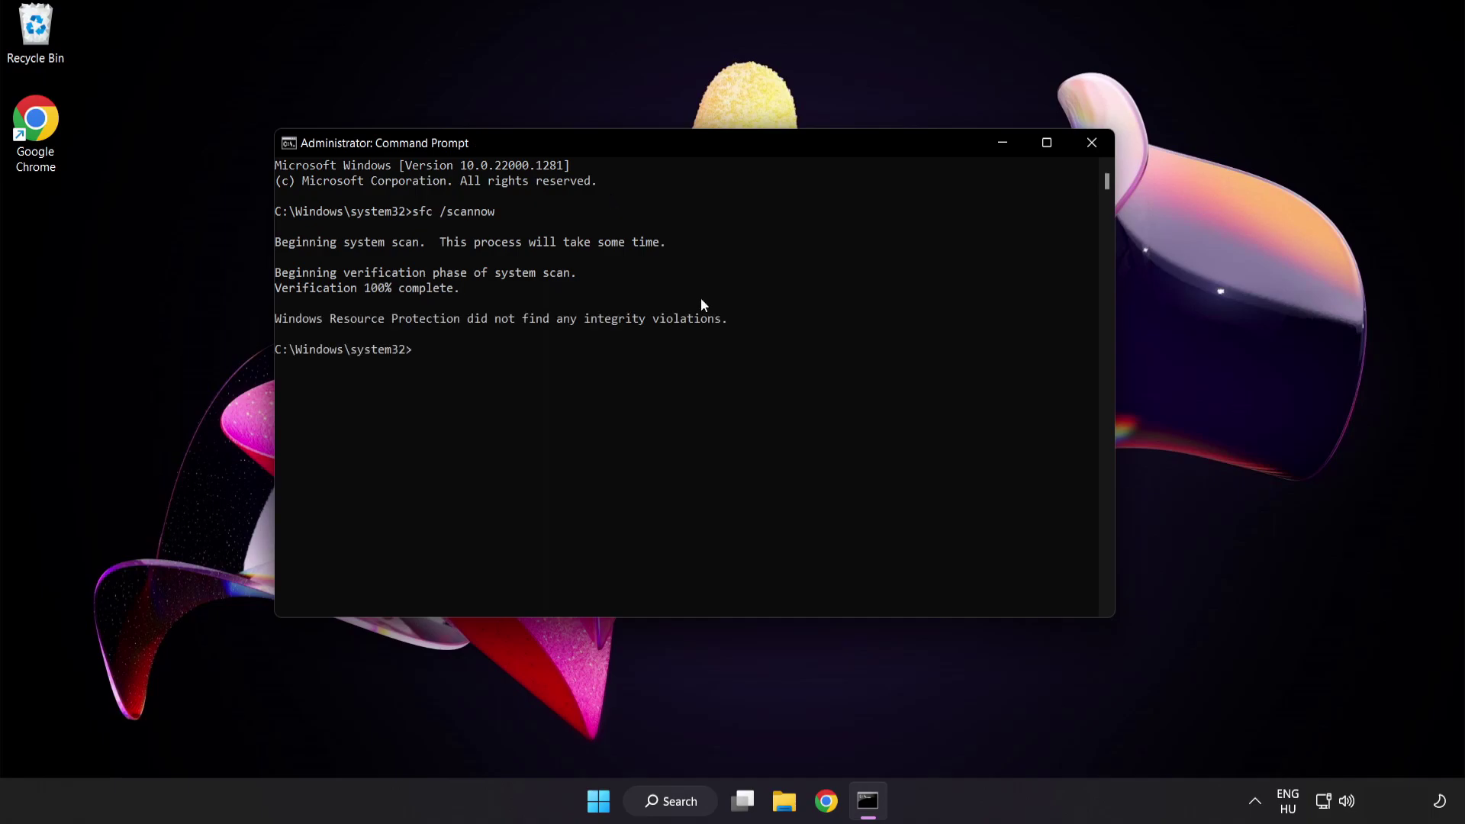
pyautogui.click(1090, 149)
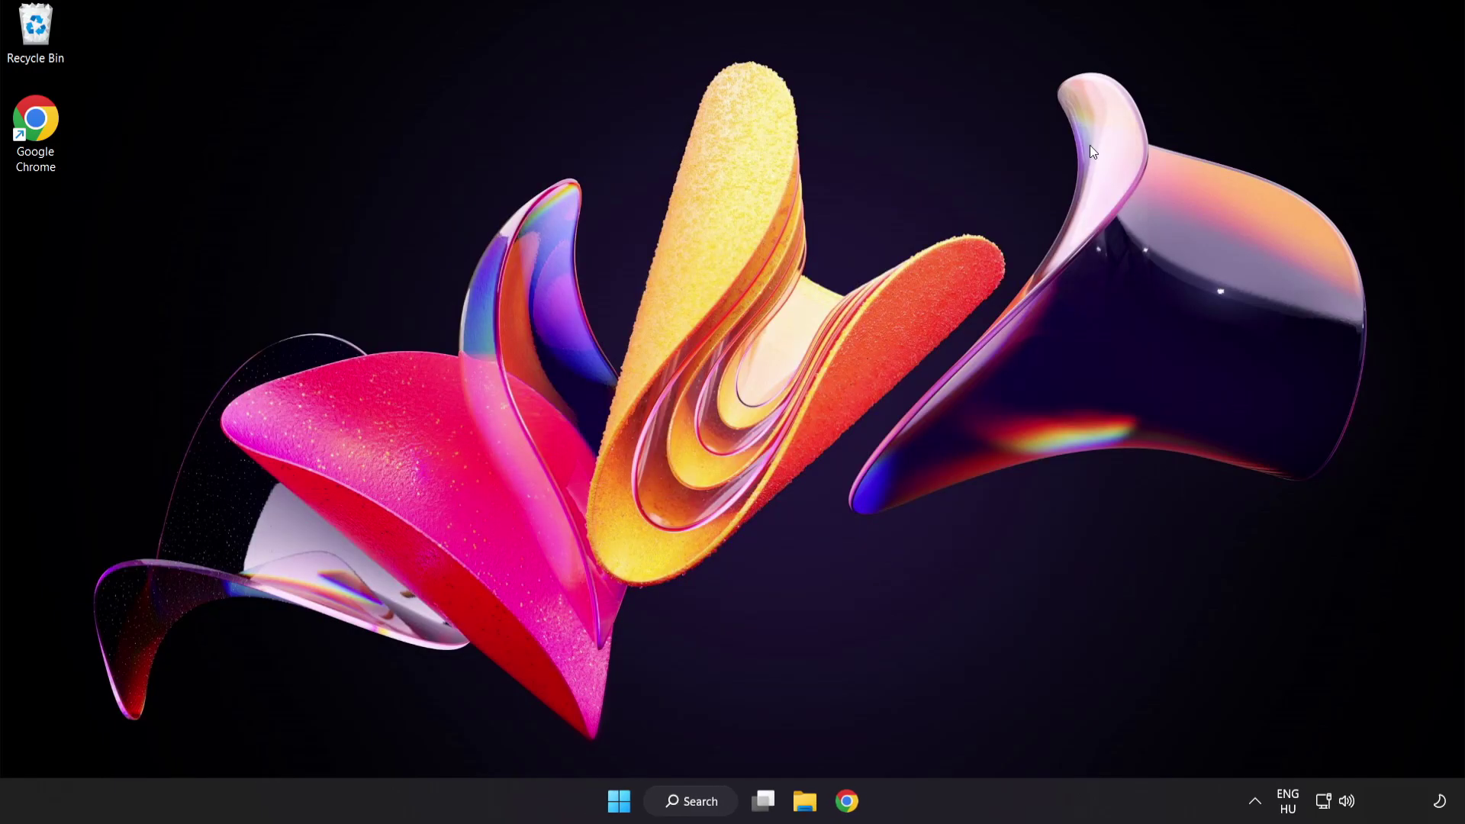
pyautogui.click(619, 801)
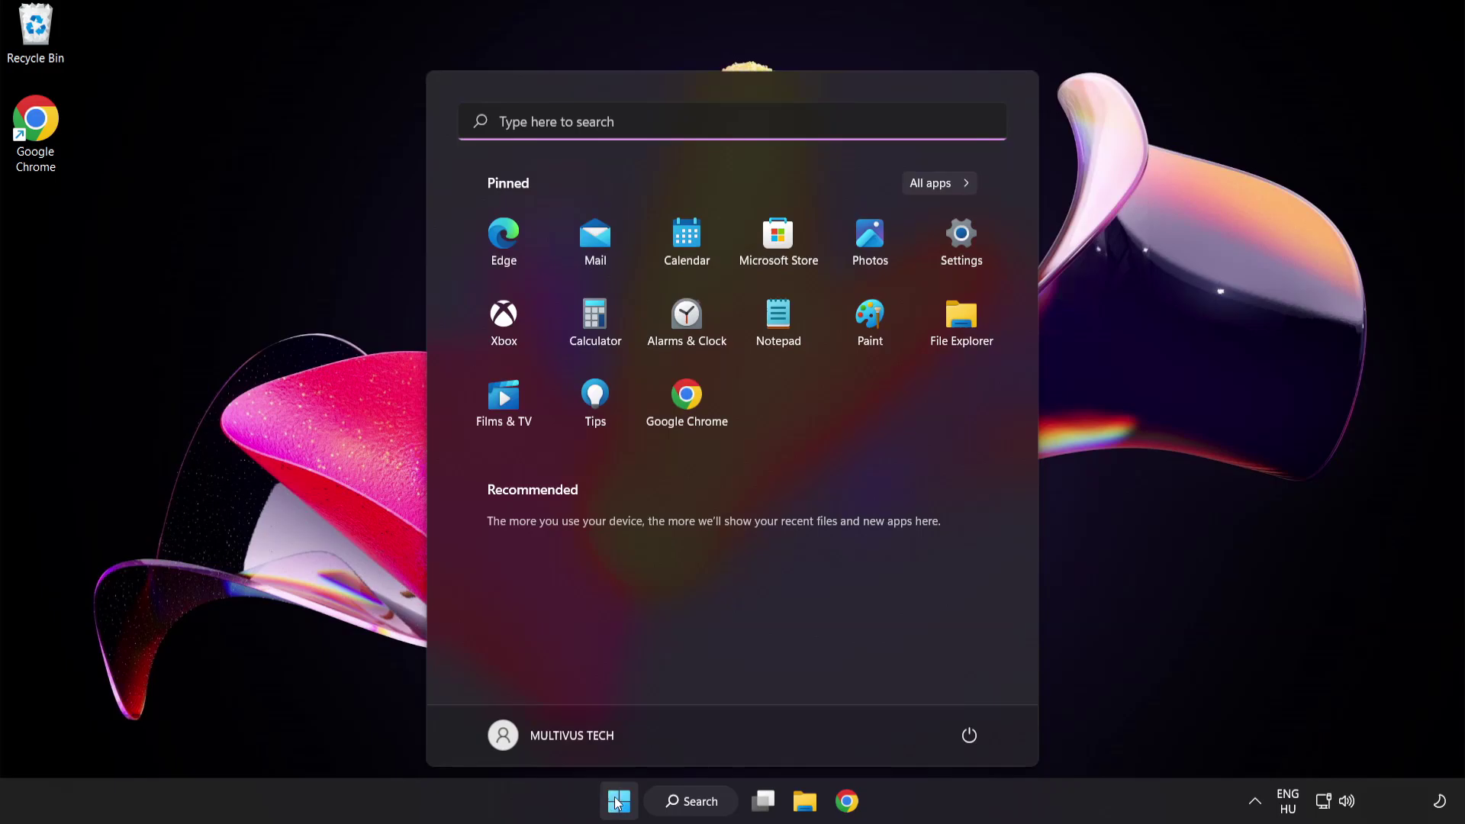
pyautogui.click(970, 736)
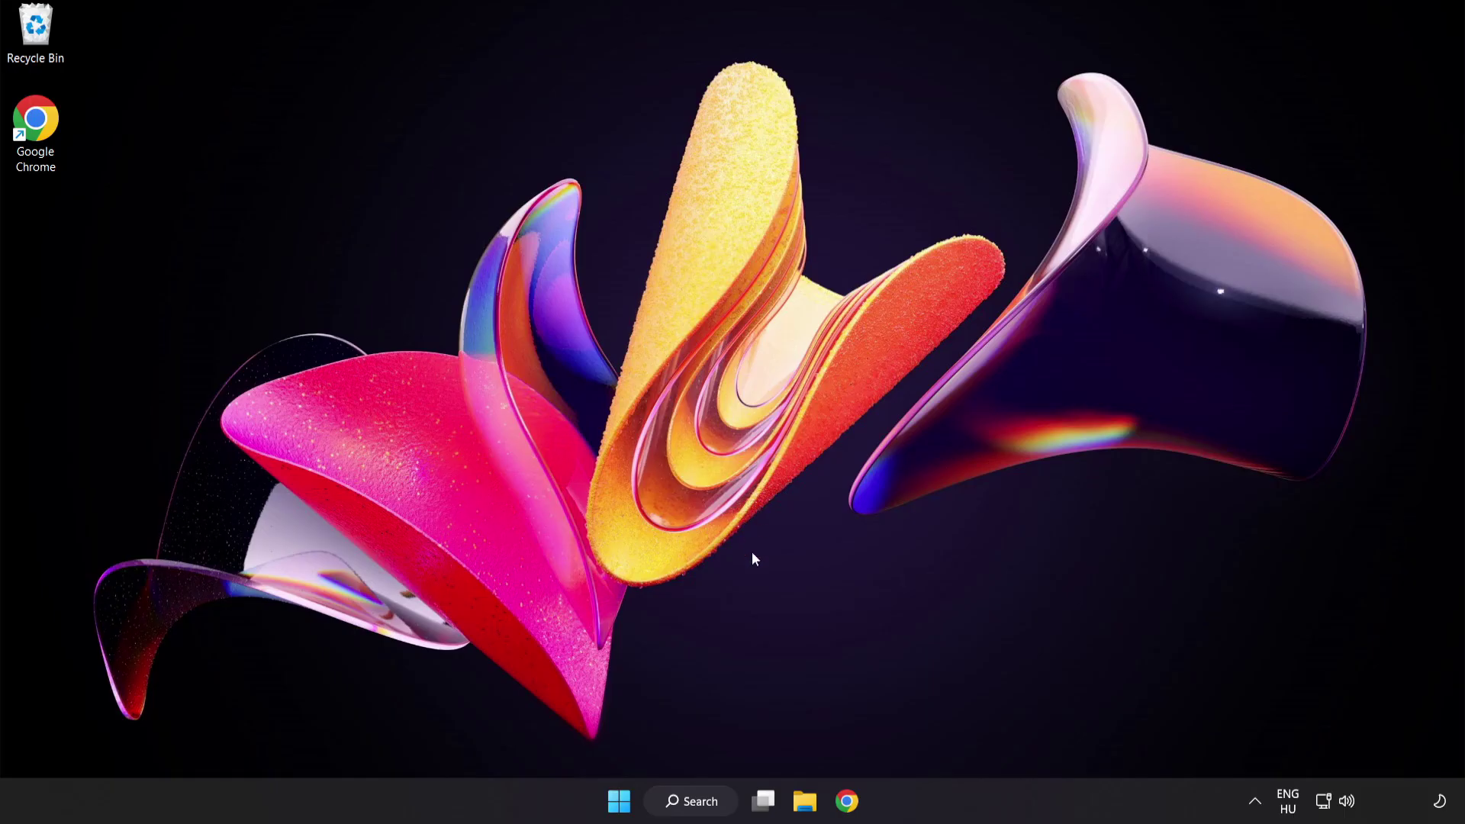
# Search for 'security' and open the Windows Security app.
pyautogui.click(705, 804)
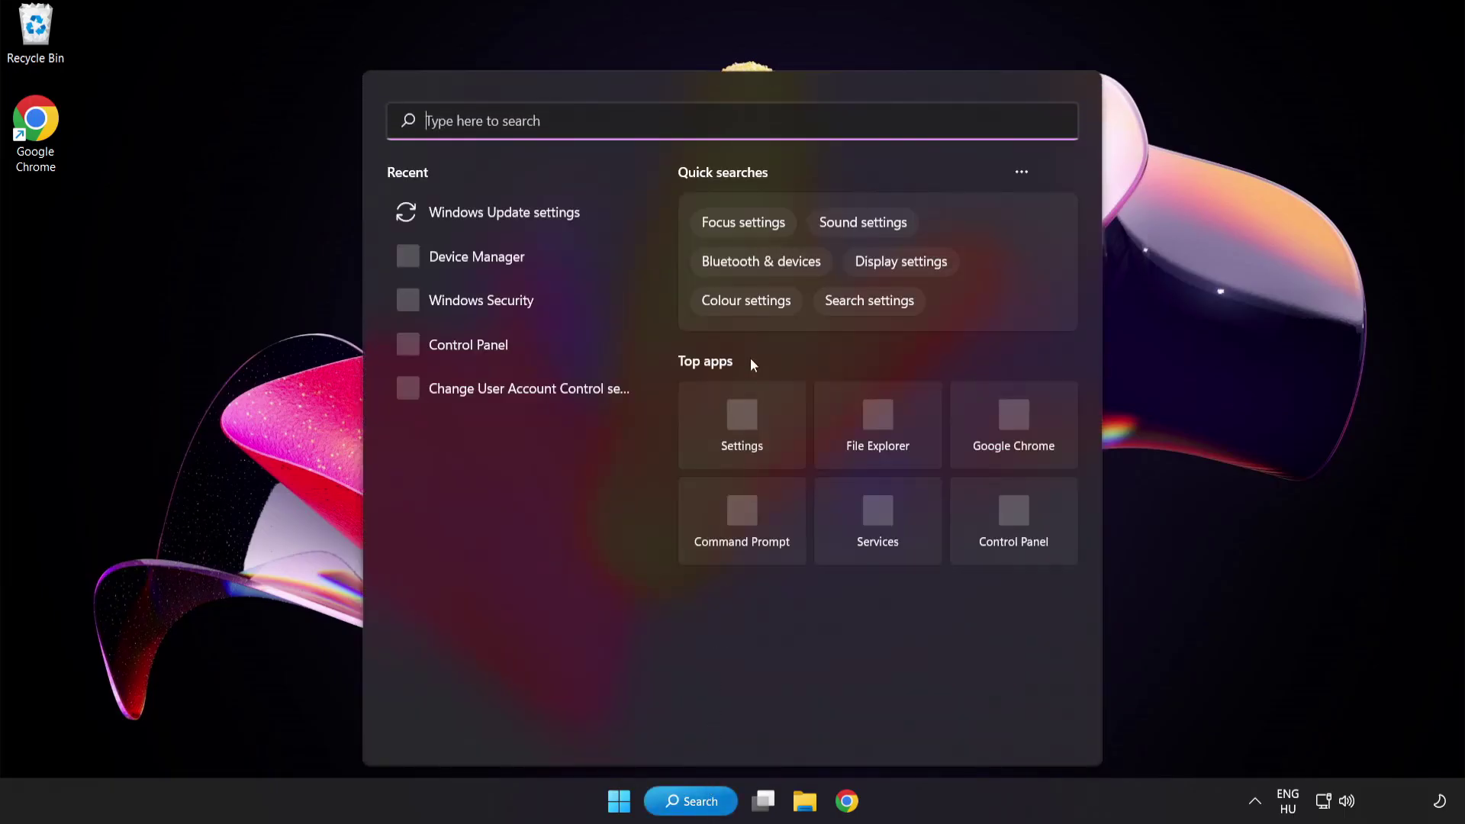
pyautogui.write('secu')
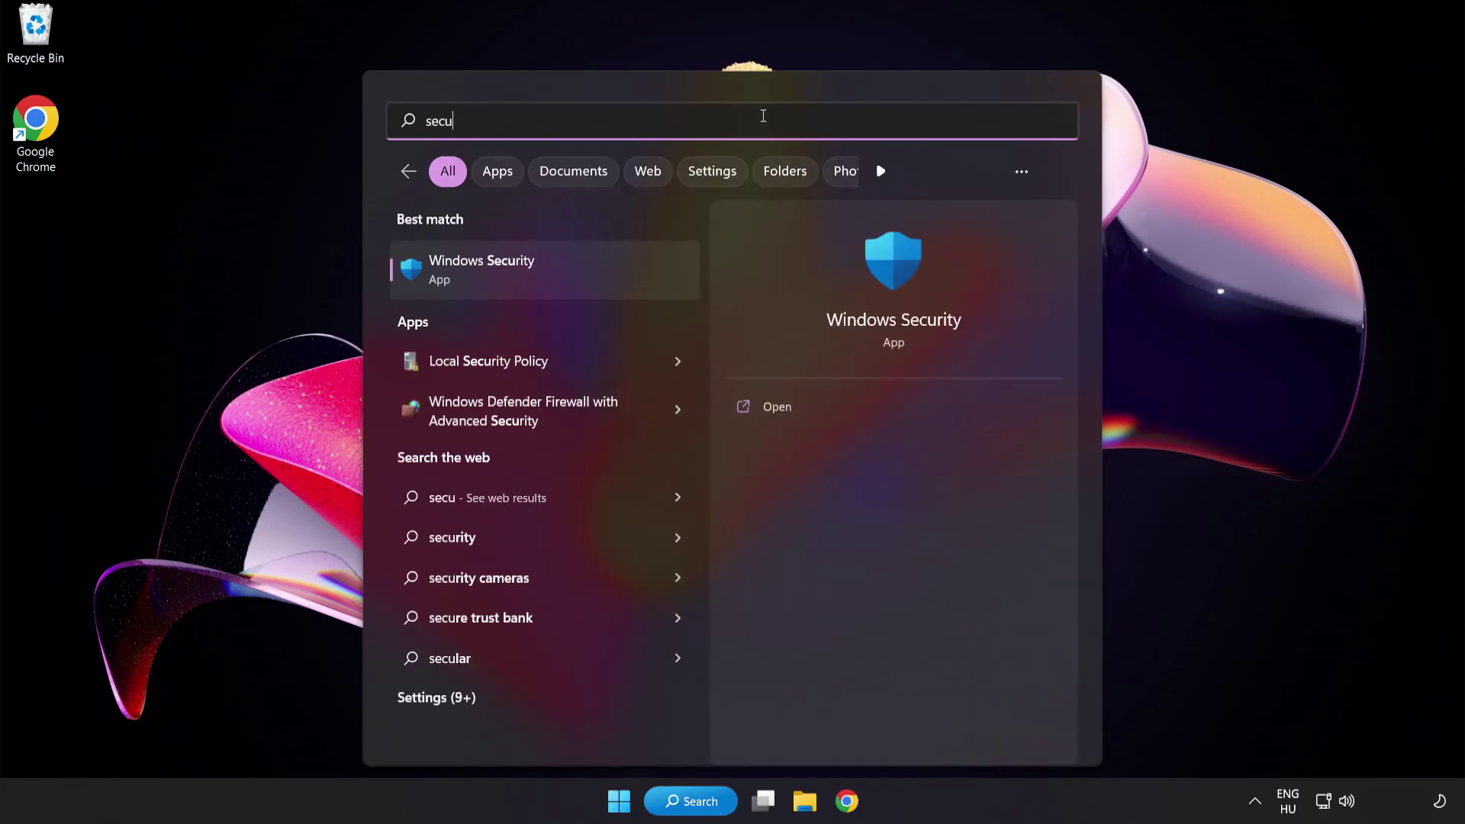
pyautogui.write('rity')
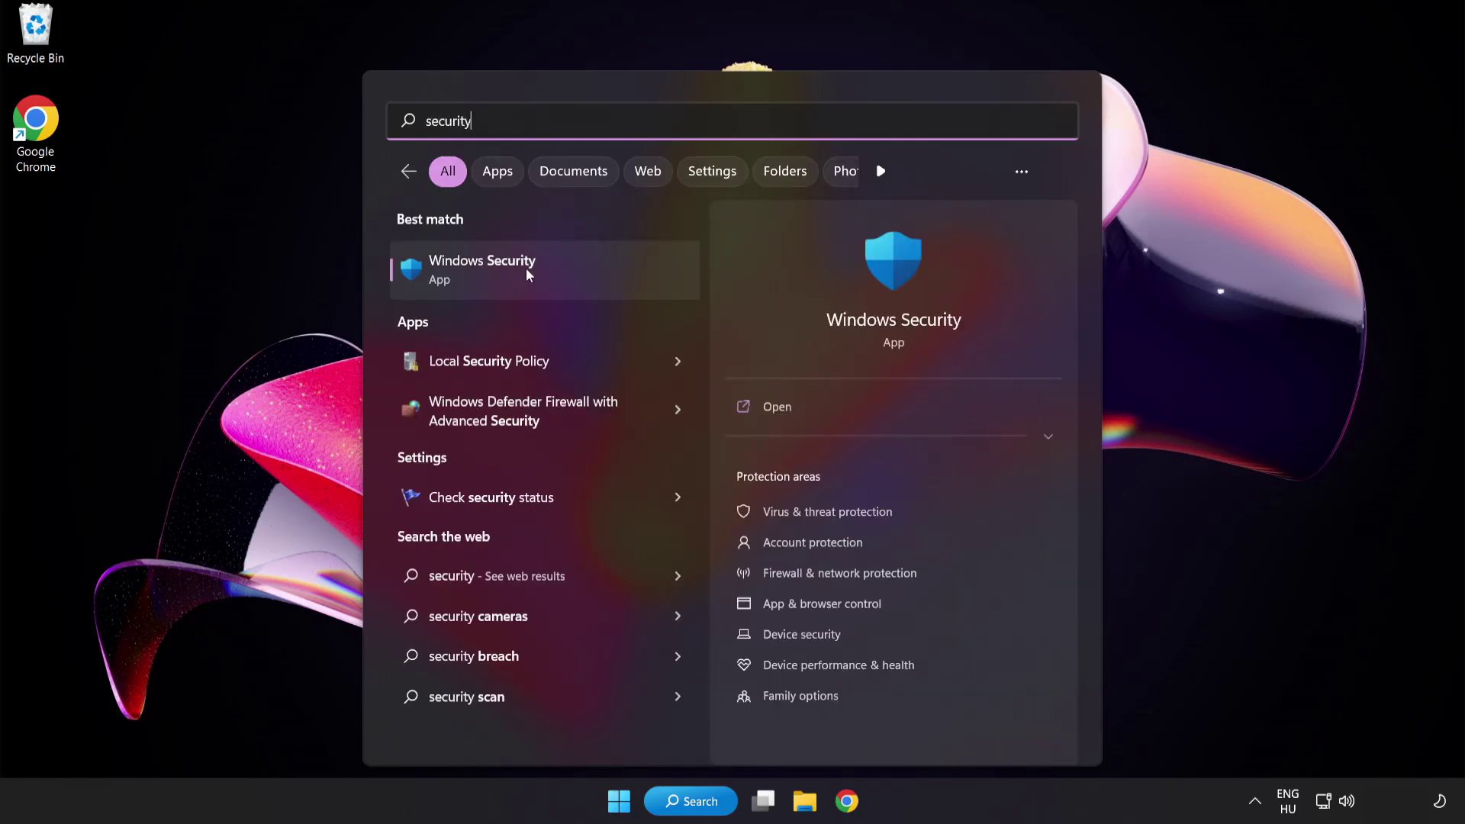
pyautogui.click(553, 272)
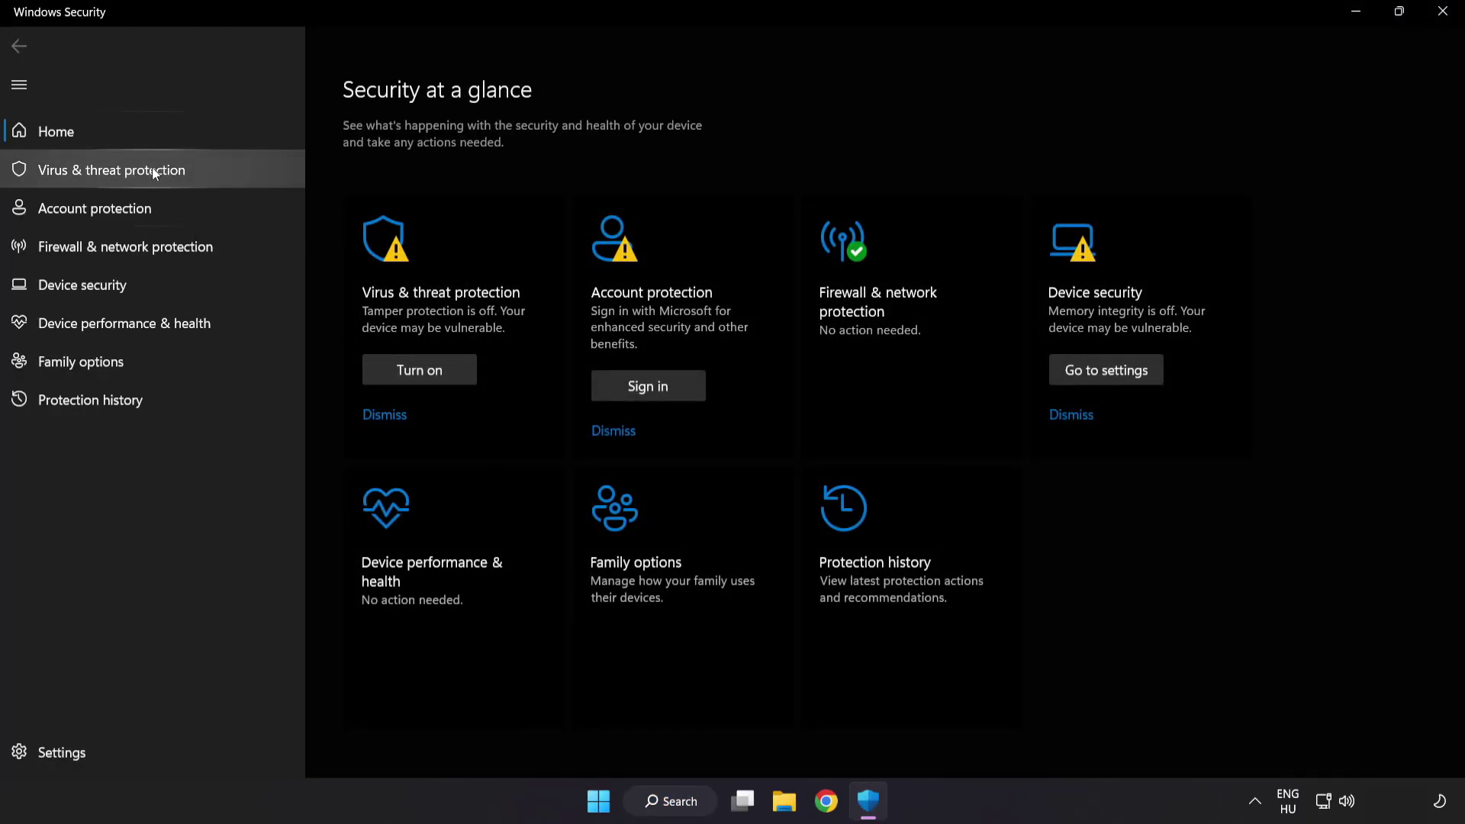
# Open Virus & threat protection settings and the Defender Exclusions list.
pyautogui.click(222, 169)
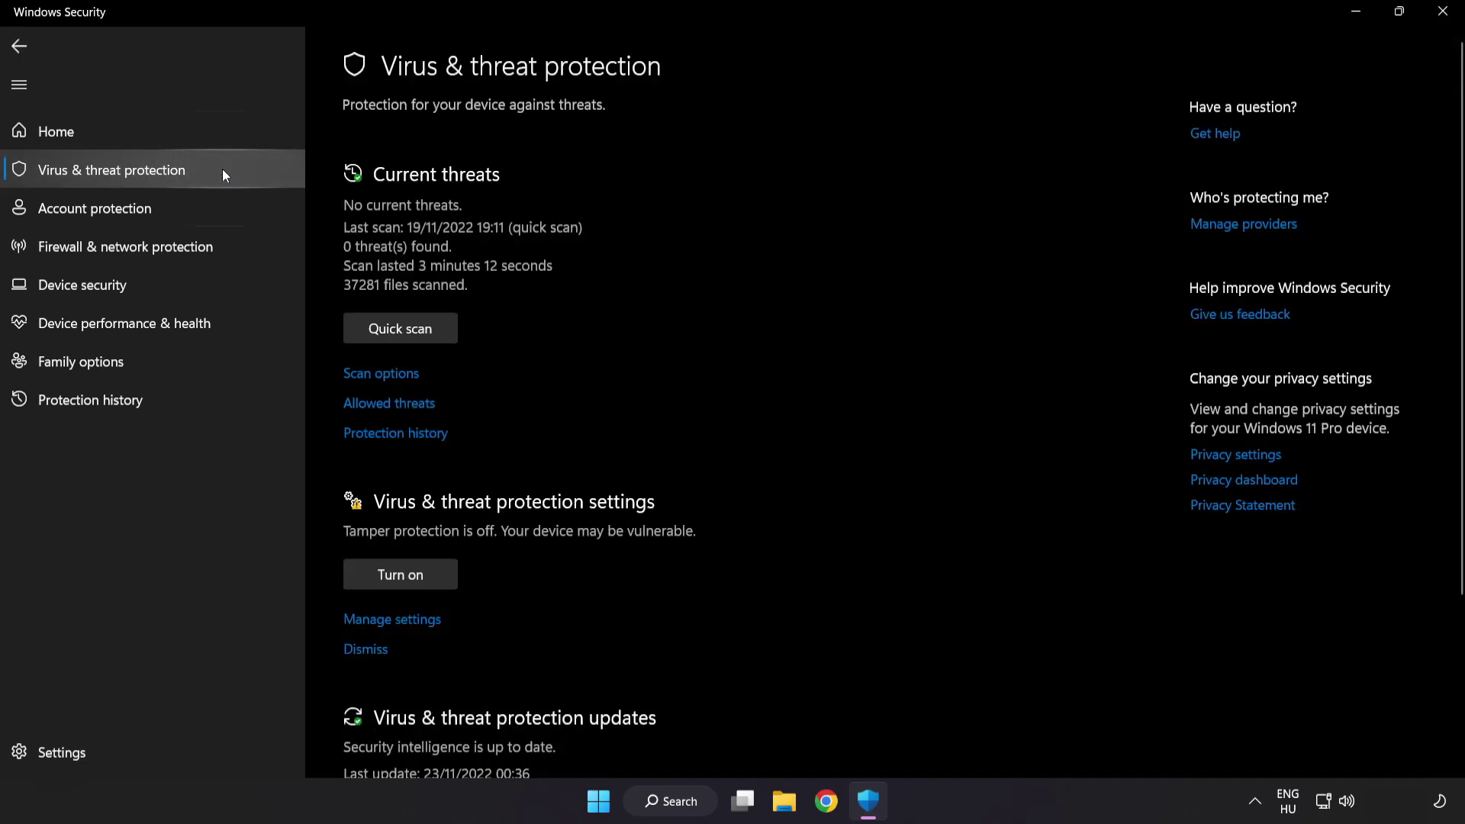
pyautogui.scroll(-4, 924, 217)
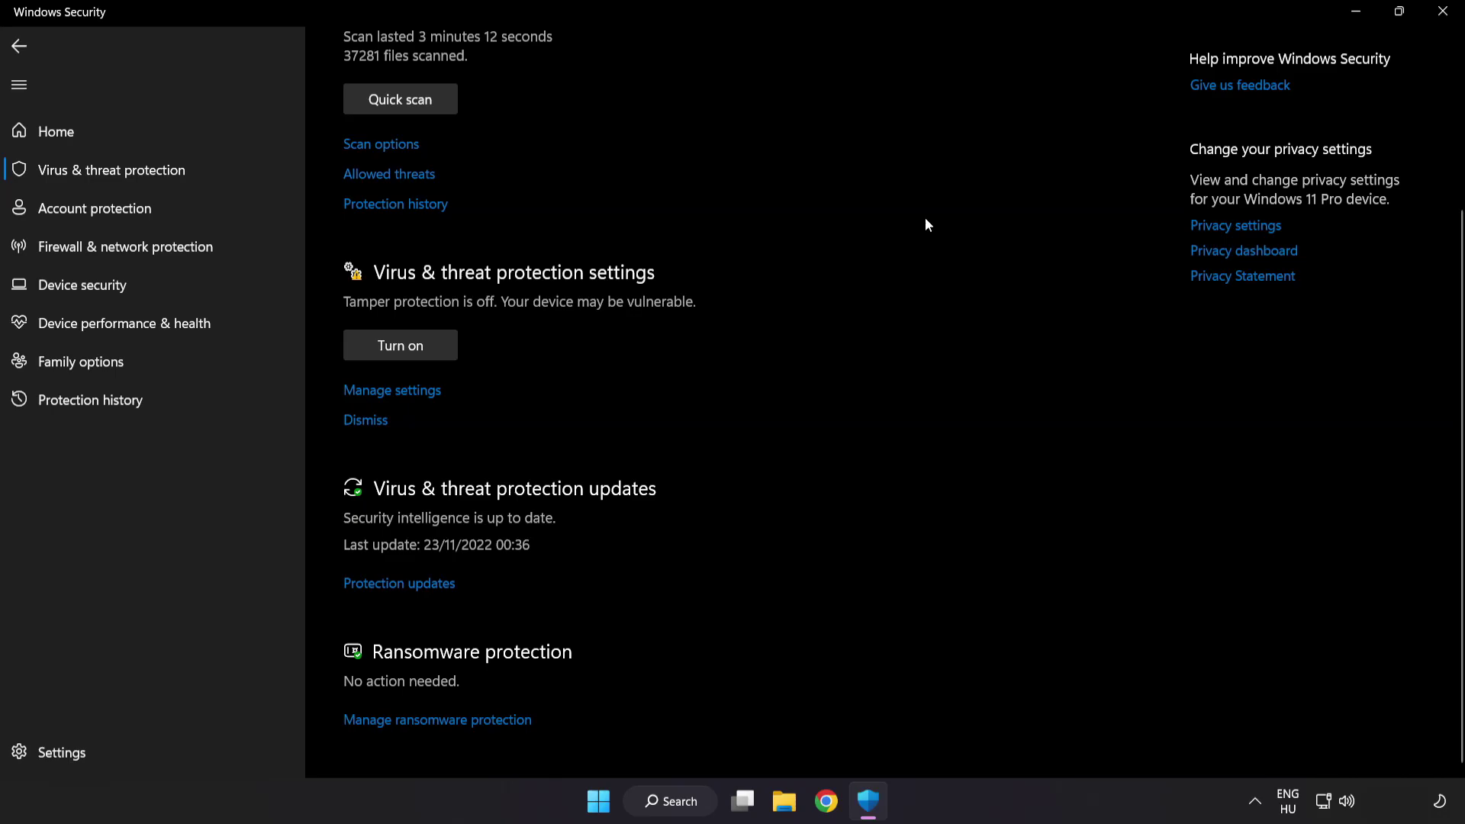
pyautogui.click(401, 393)
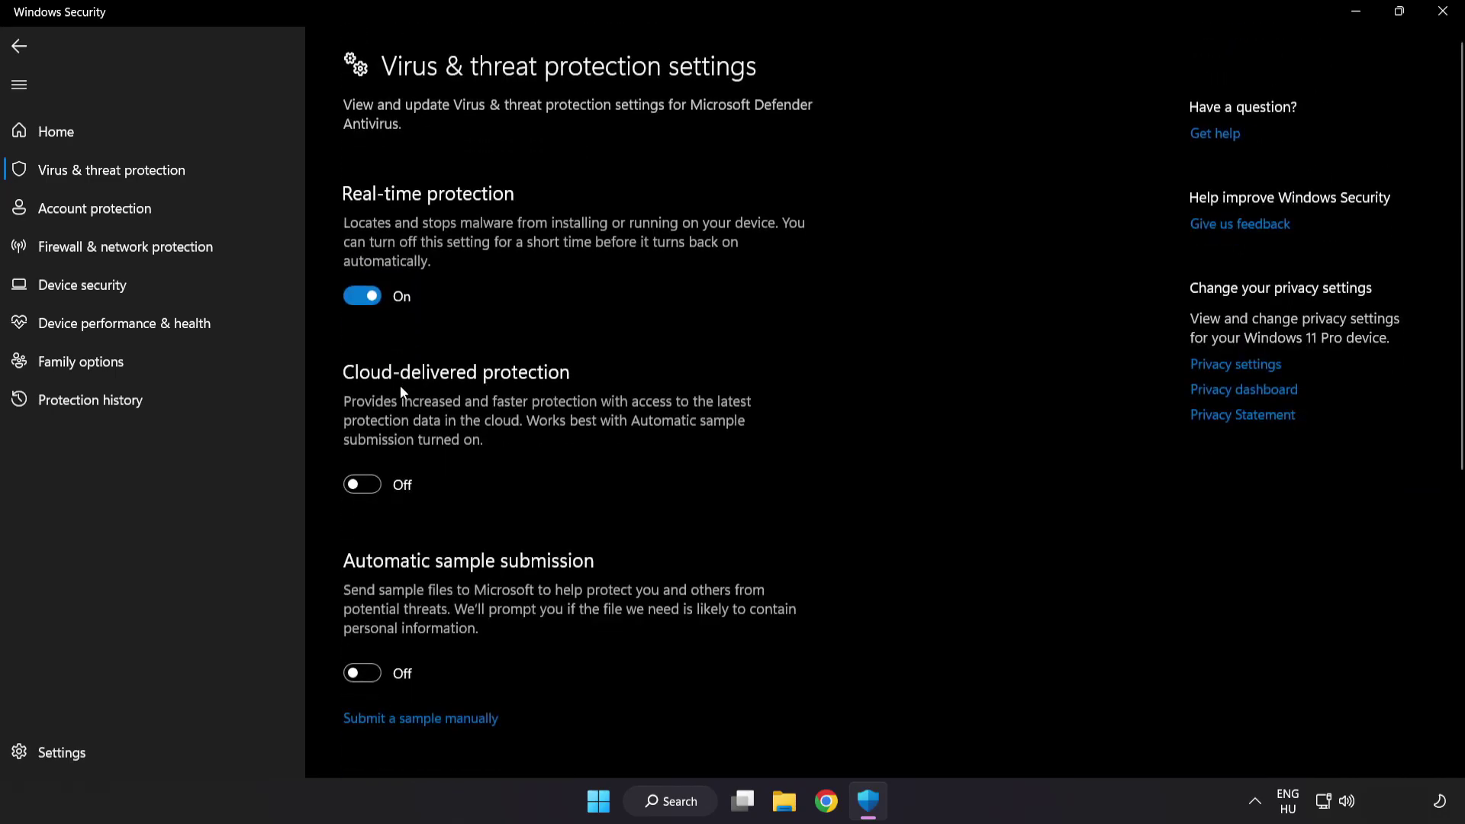
pyautogui.scroll(-2, 851, 398)
pyautogui.scroll(-3, 851, 397)
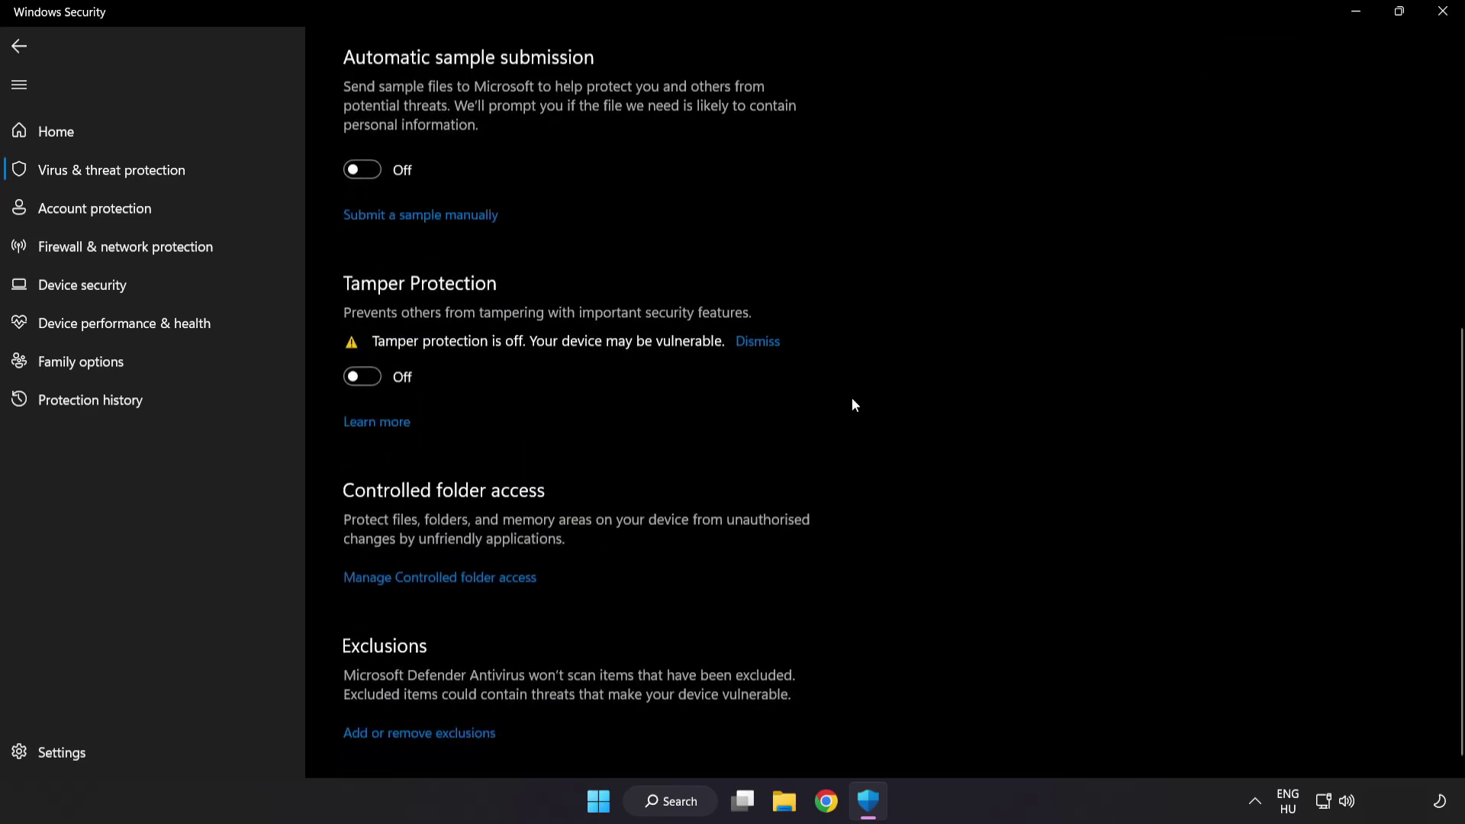
pyautogui.scroll(-1, 852, 403)
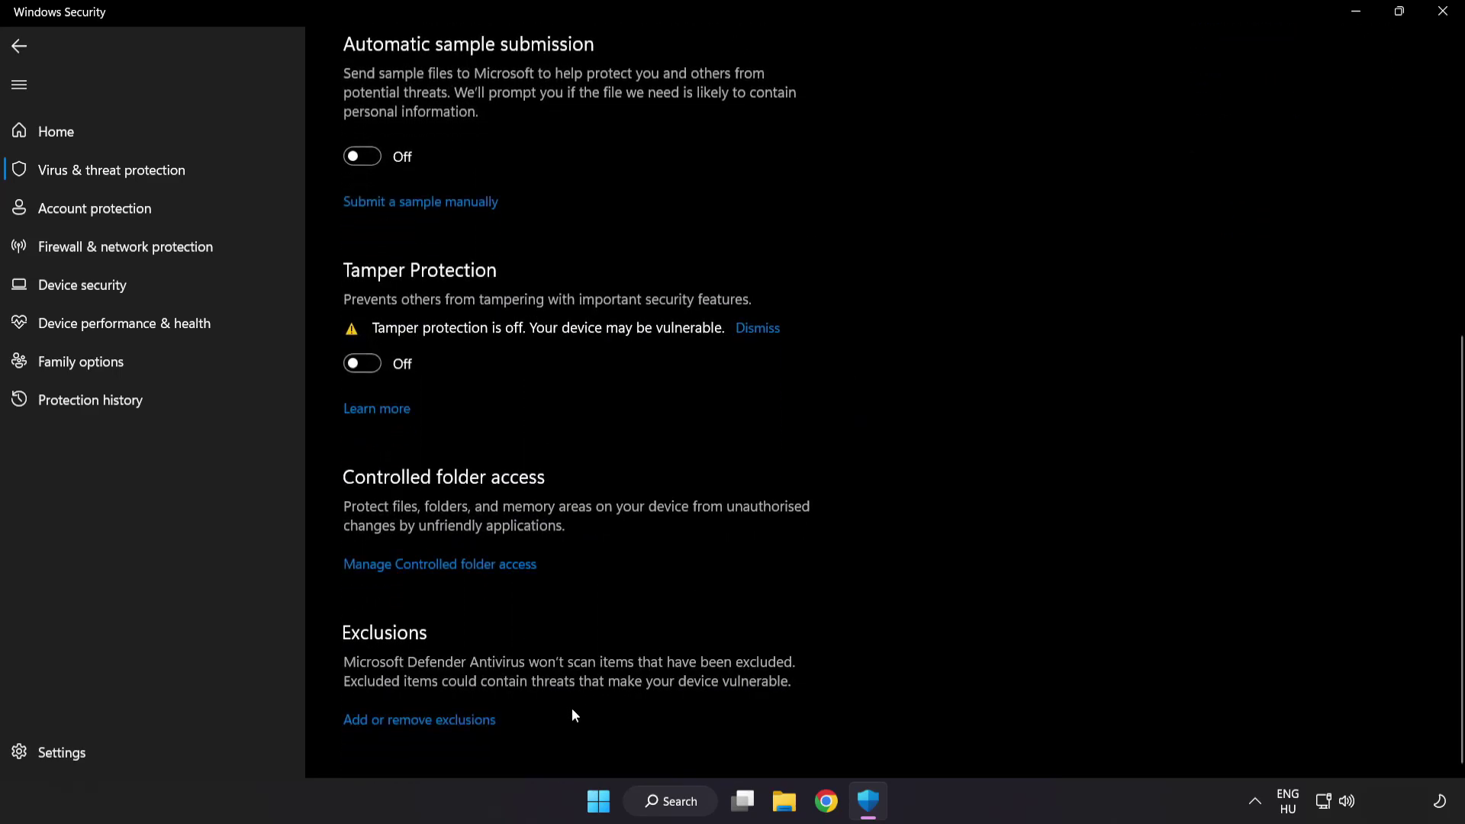
pyautogui.click(426, 721)
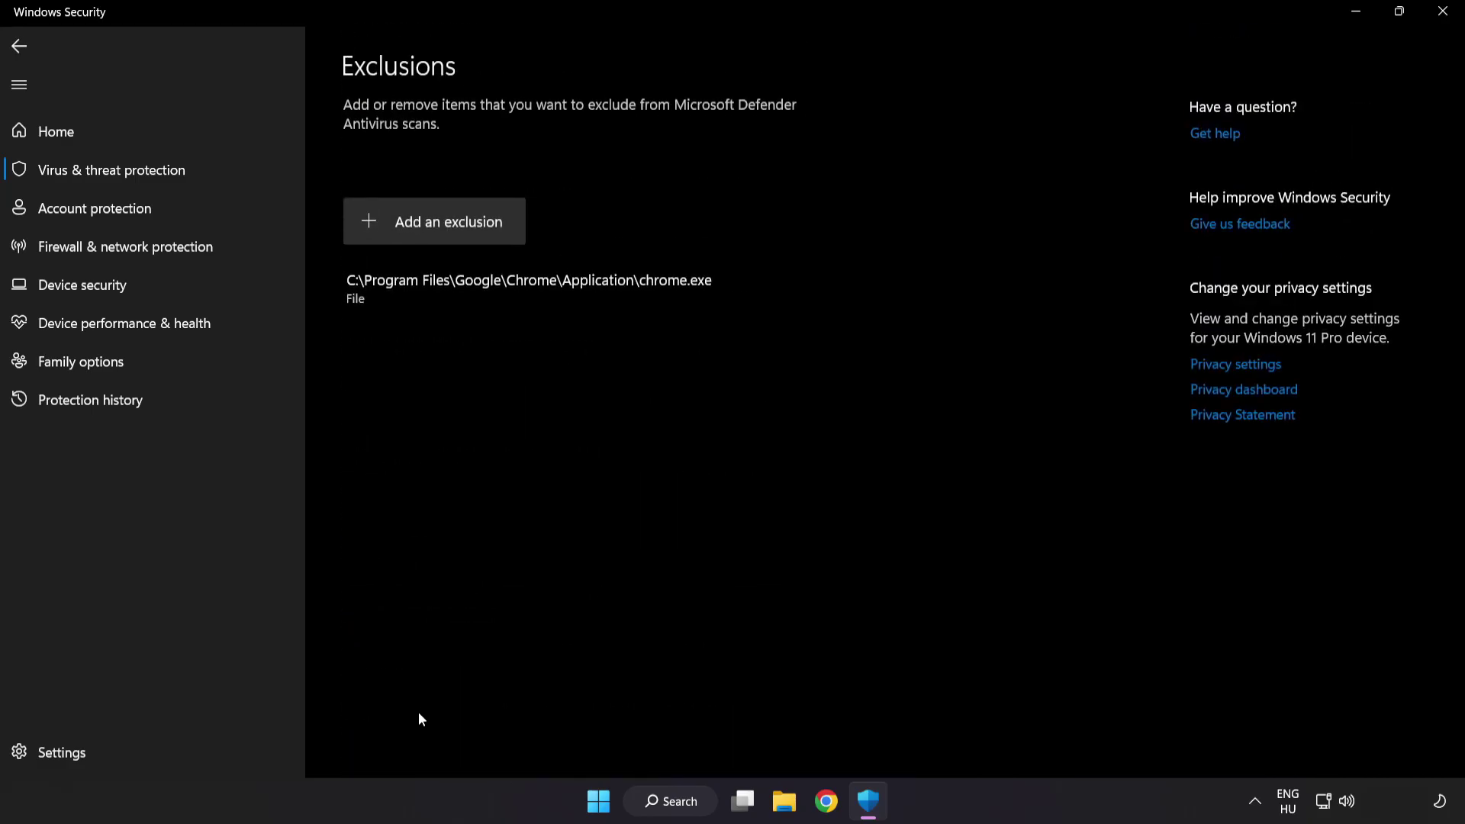
# Start a File exclusion and move up to This PC in the file picker.
pyautogui.click(437, 235)
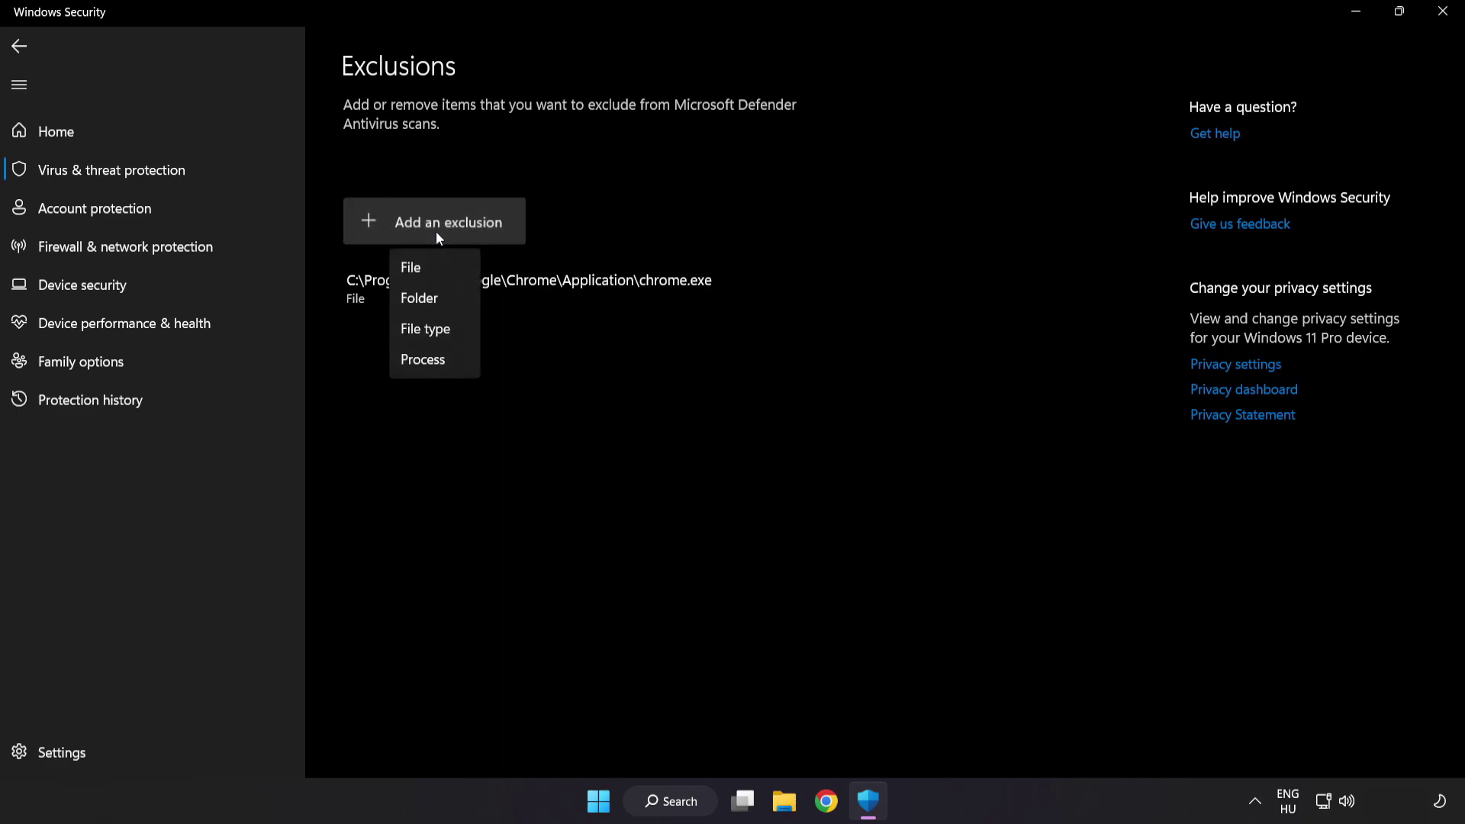
pyautogui.click(425, 273)
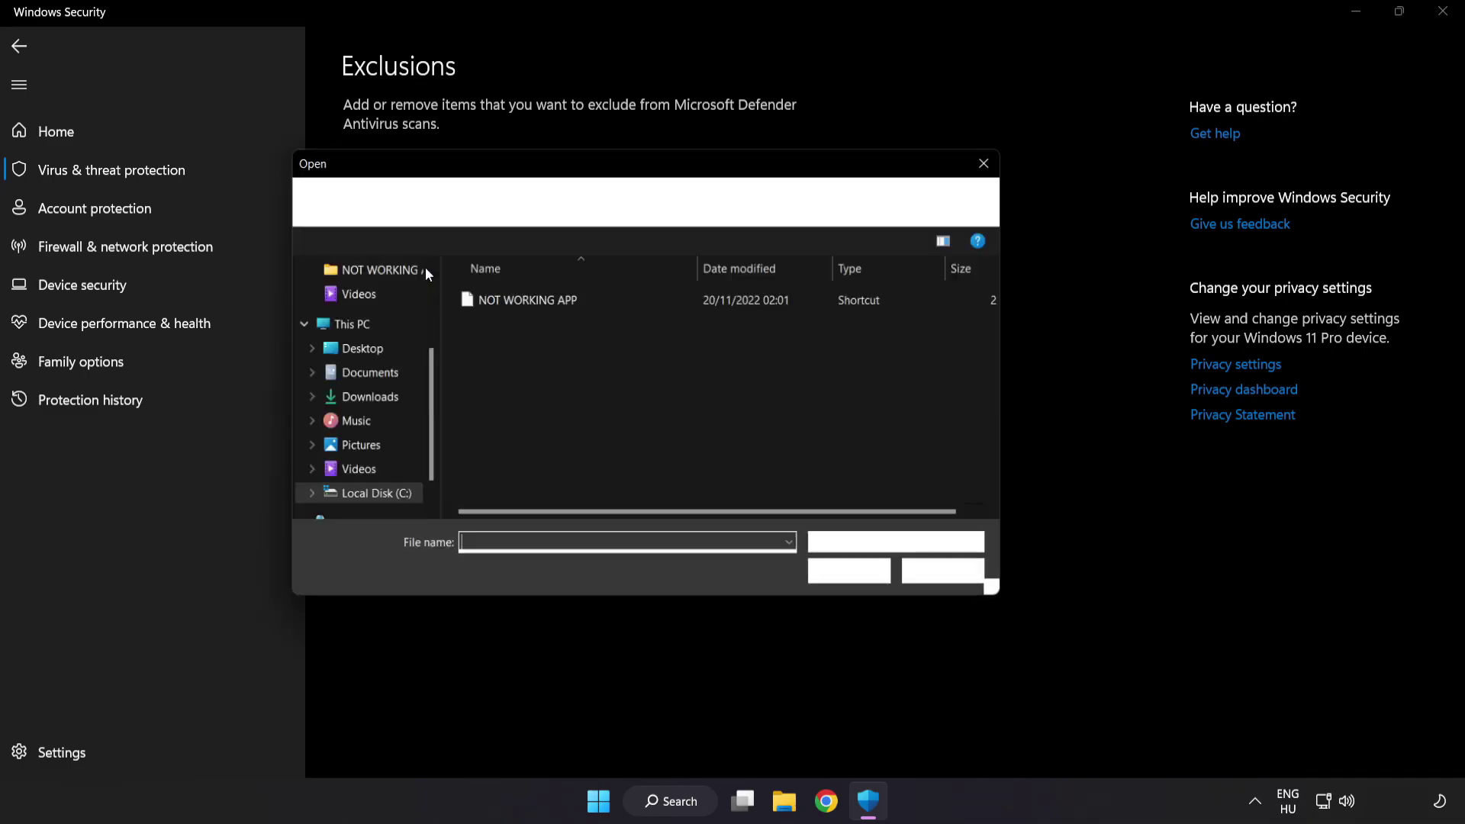
pyautogui.click(470, 204)
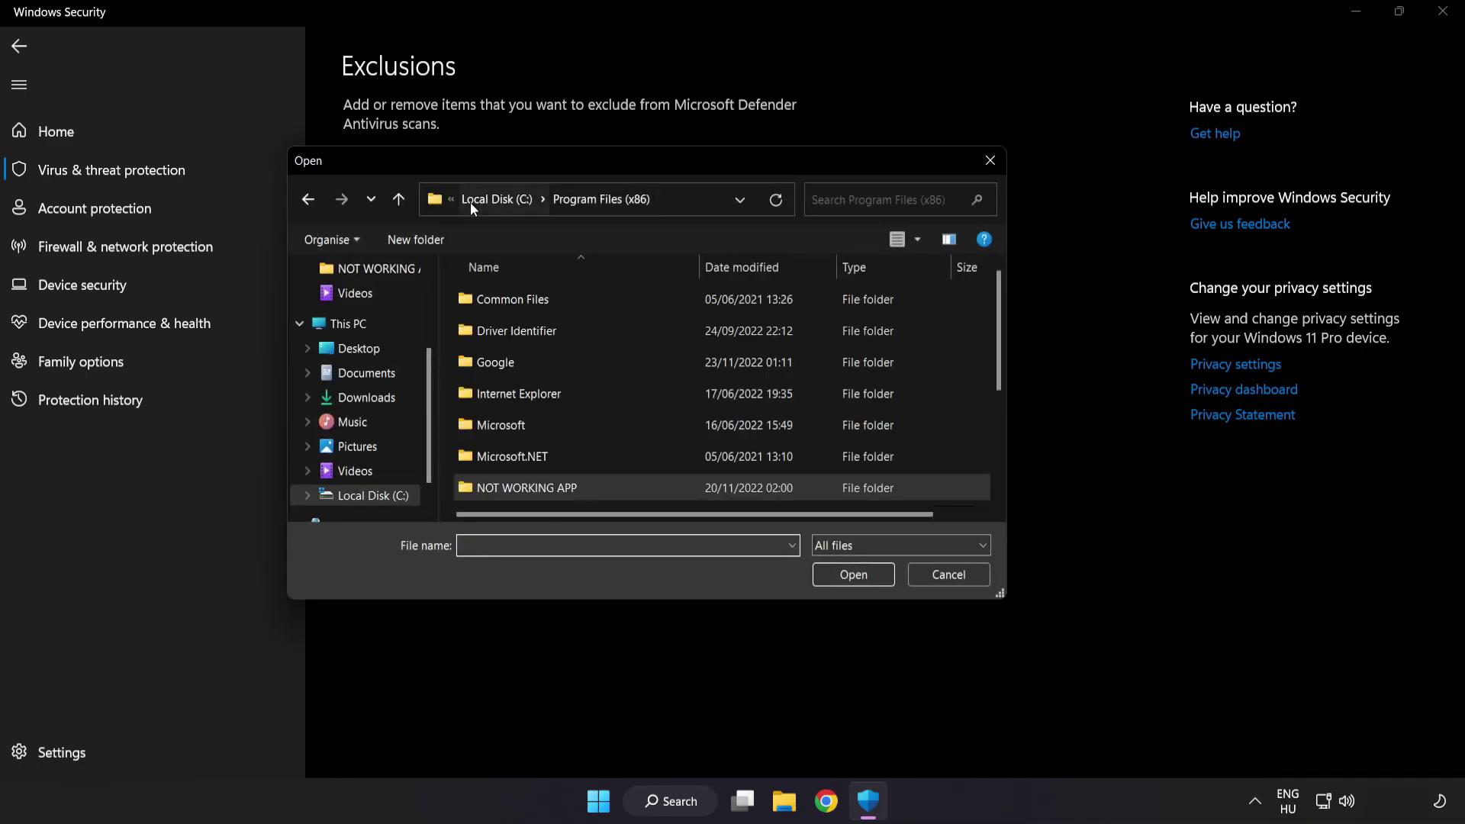
pyautogui.click(479, 198)
pyautogui.click(484, 198)
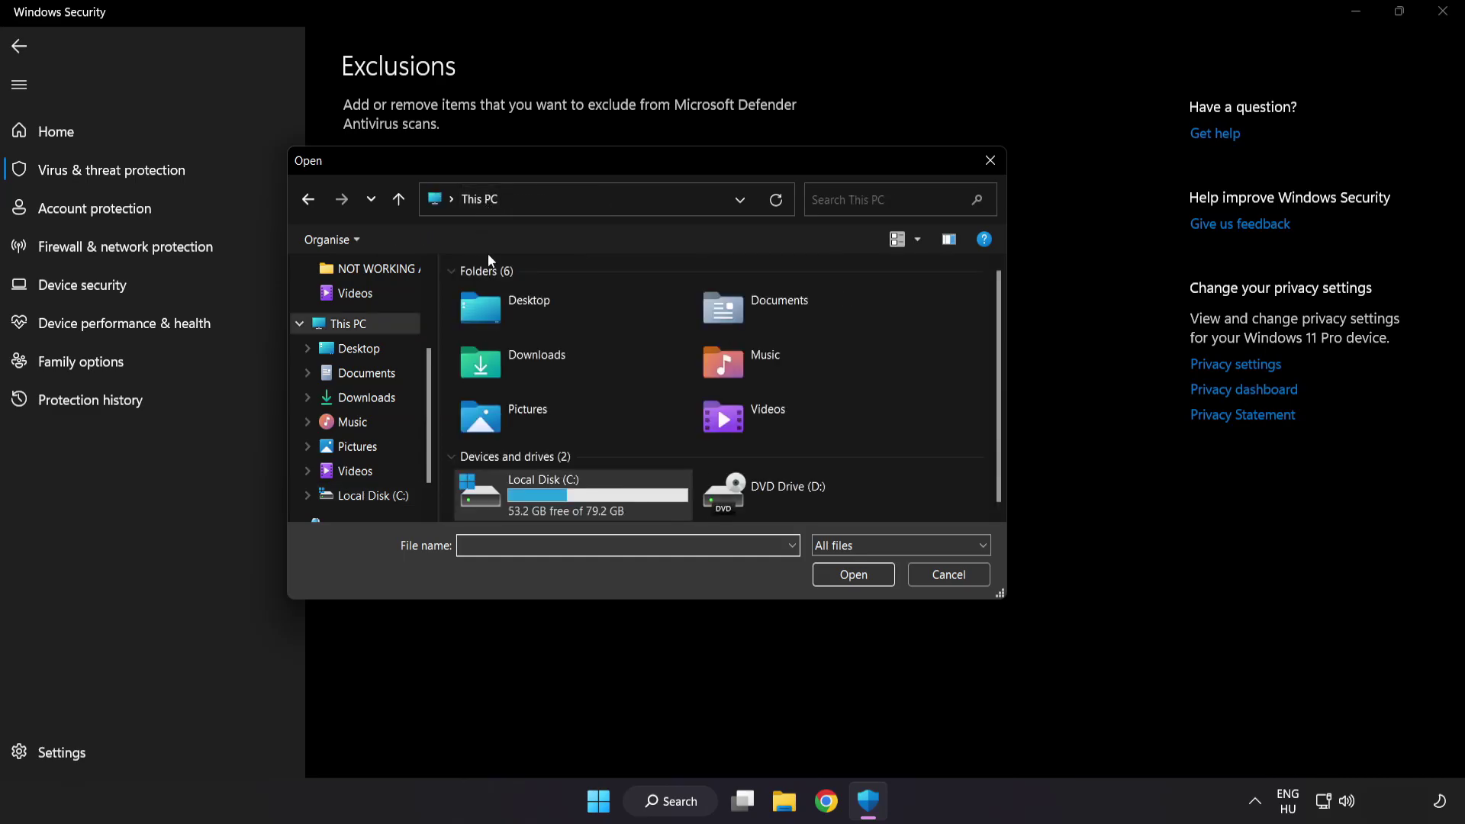
# Choose the shortcut in C:\Program Files (x86)\NOT WORKING APP and submit it.
pyautogui.doubleClick(546, 500)
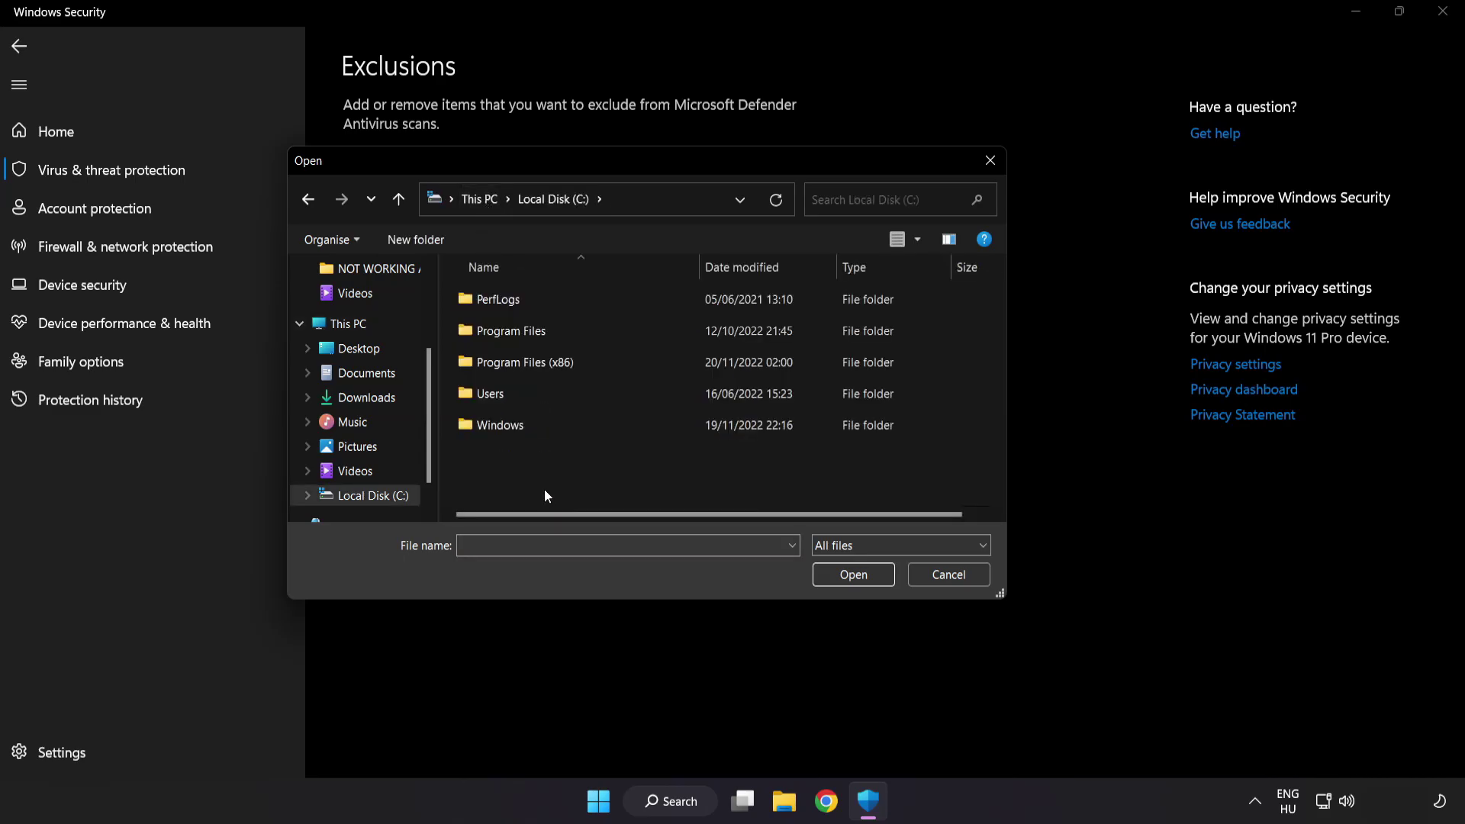
pyautogui.doubleClick(562, 360)
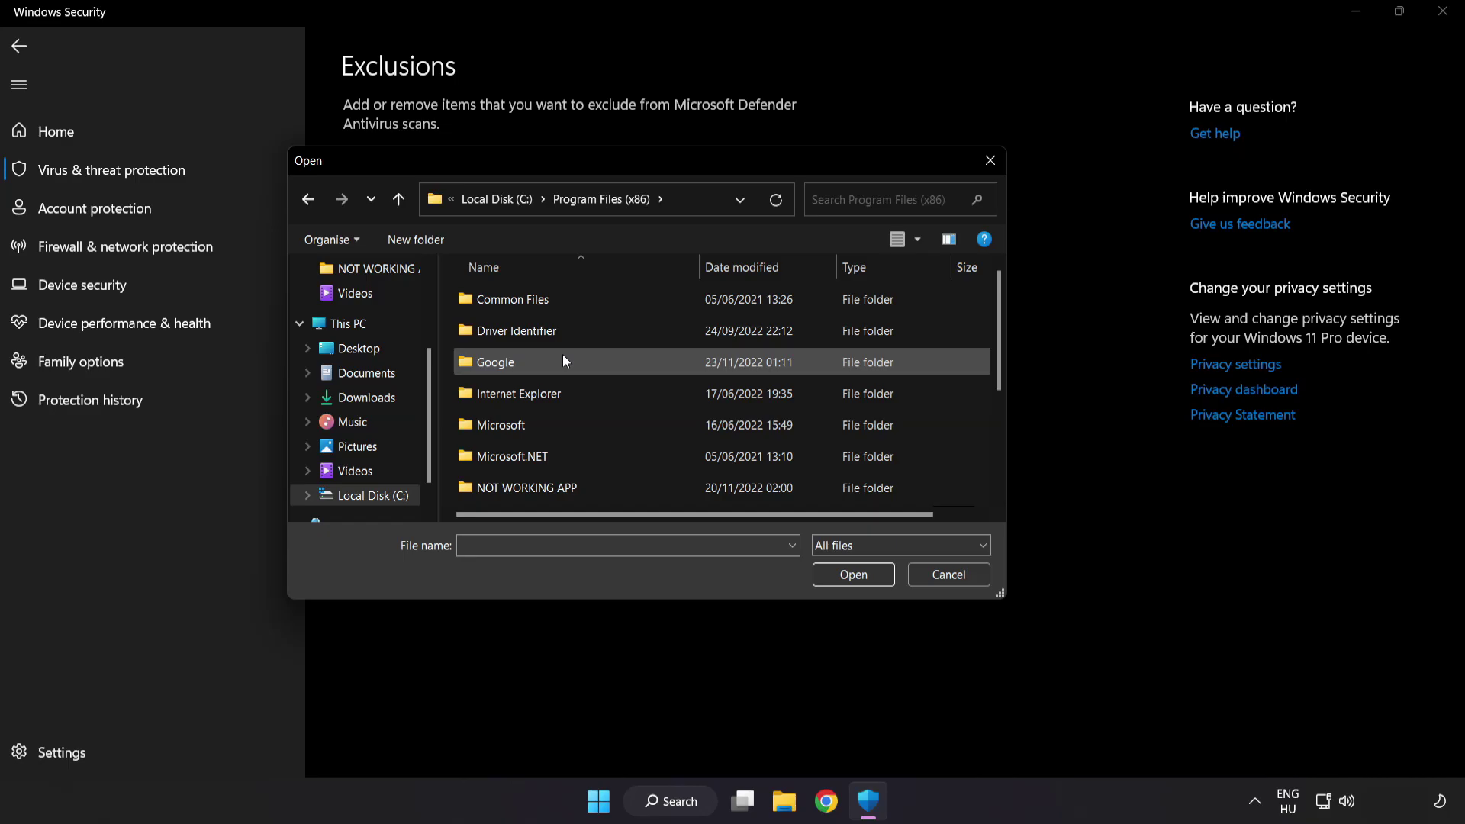
pyautogui.scroll(-1, 545, 469)
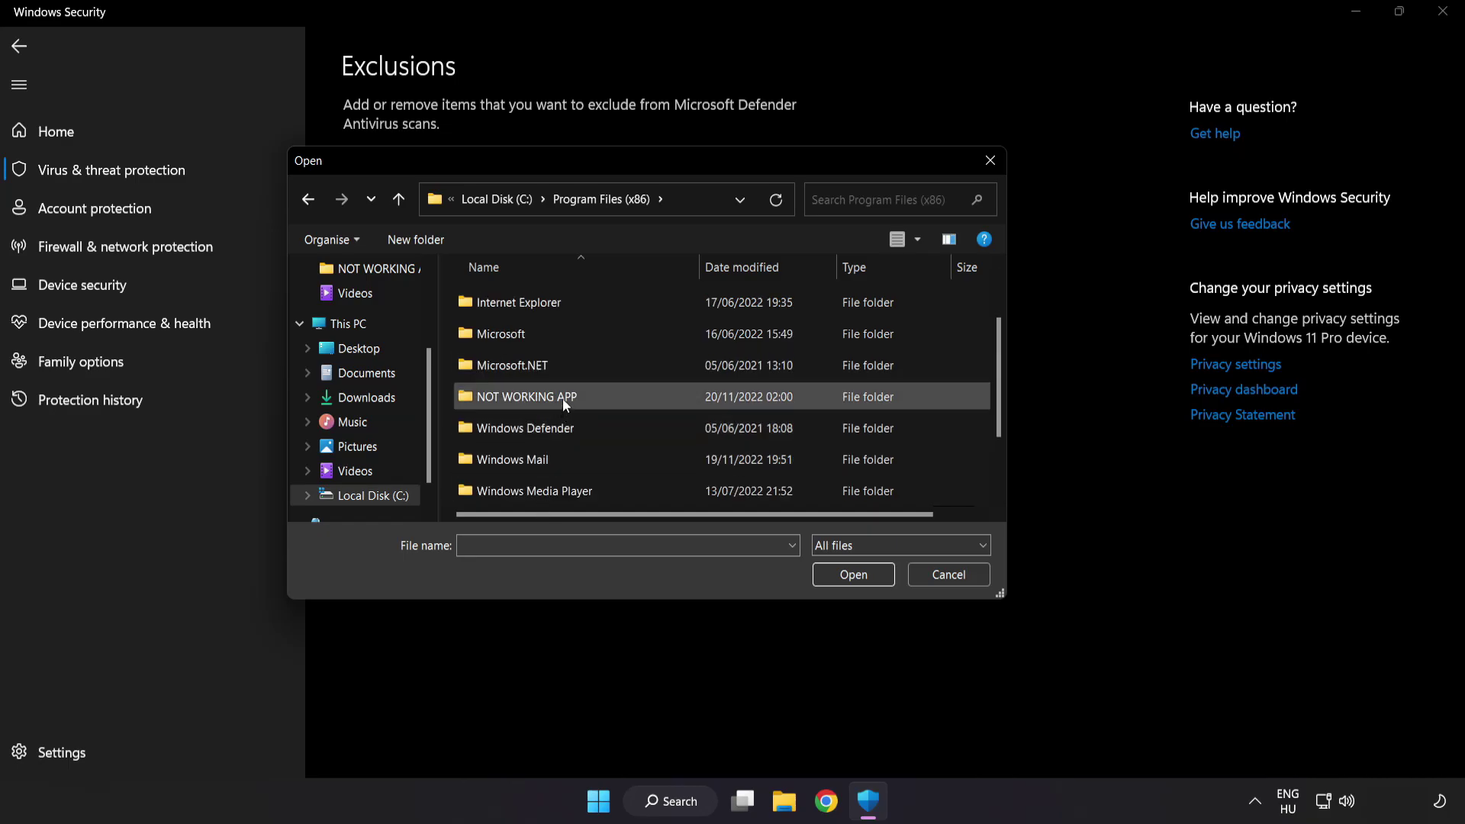
pyautogui.doubleClick(582, 397)
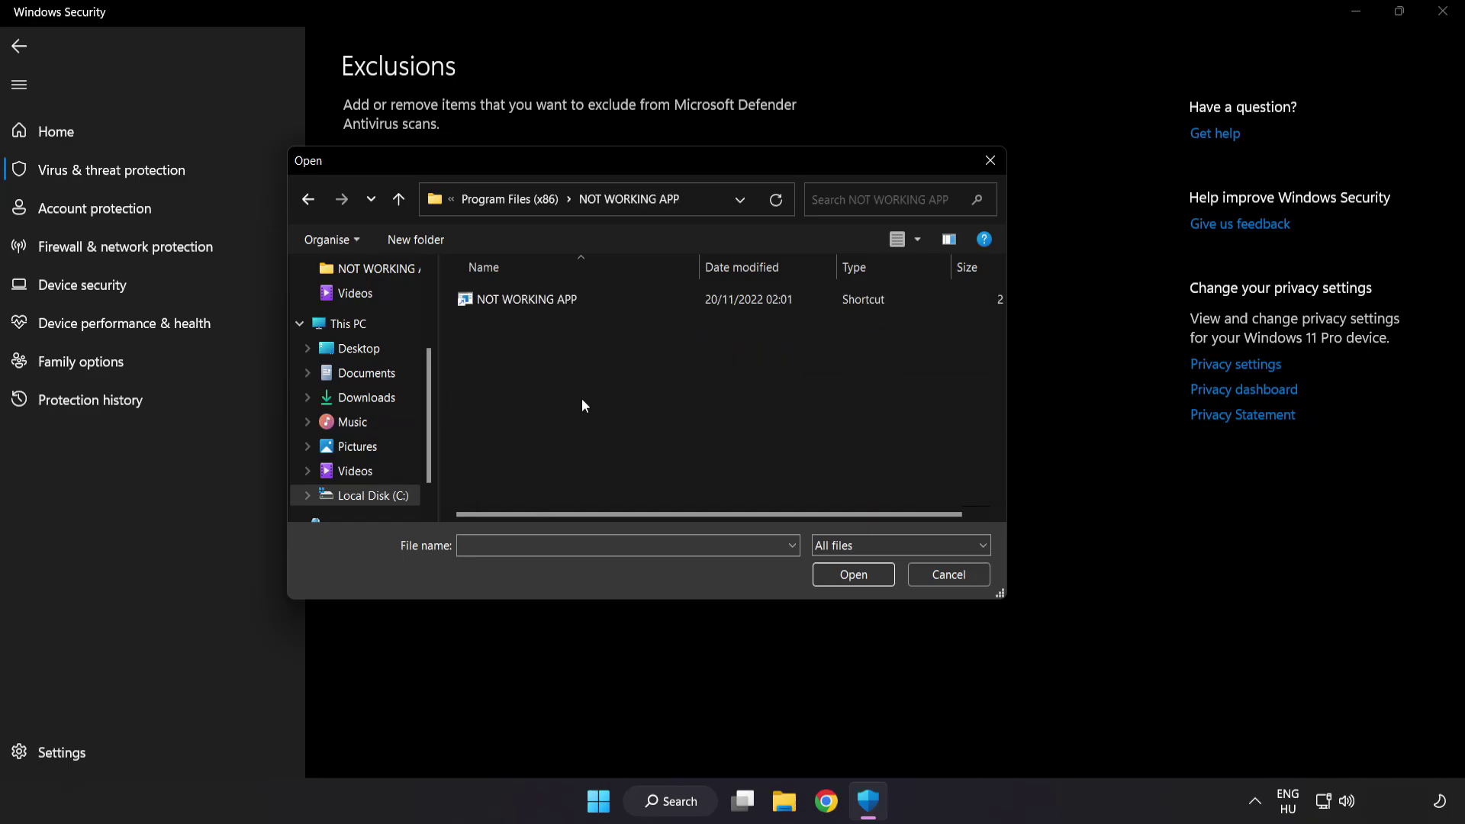
pyautogui.click(534, 303)
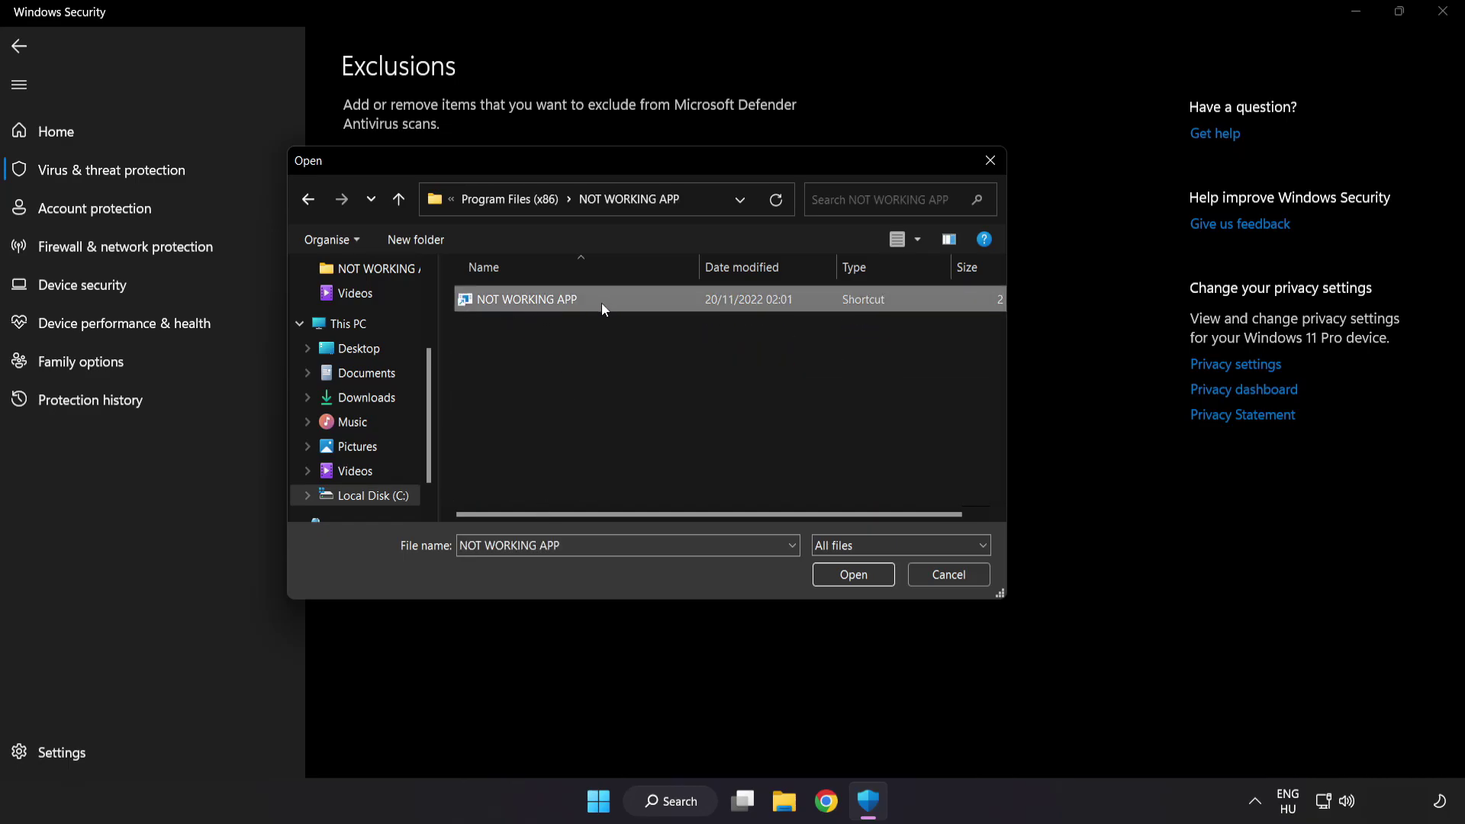
pyautogui.click(855, 579)
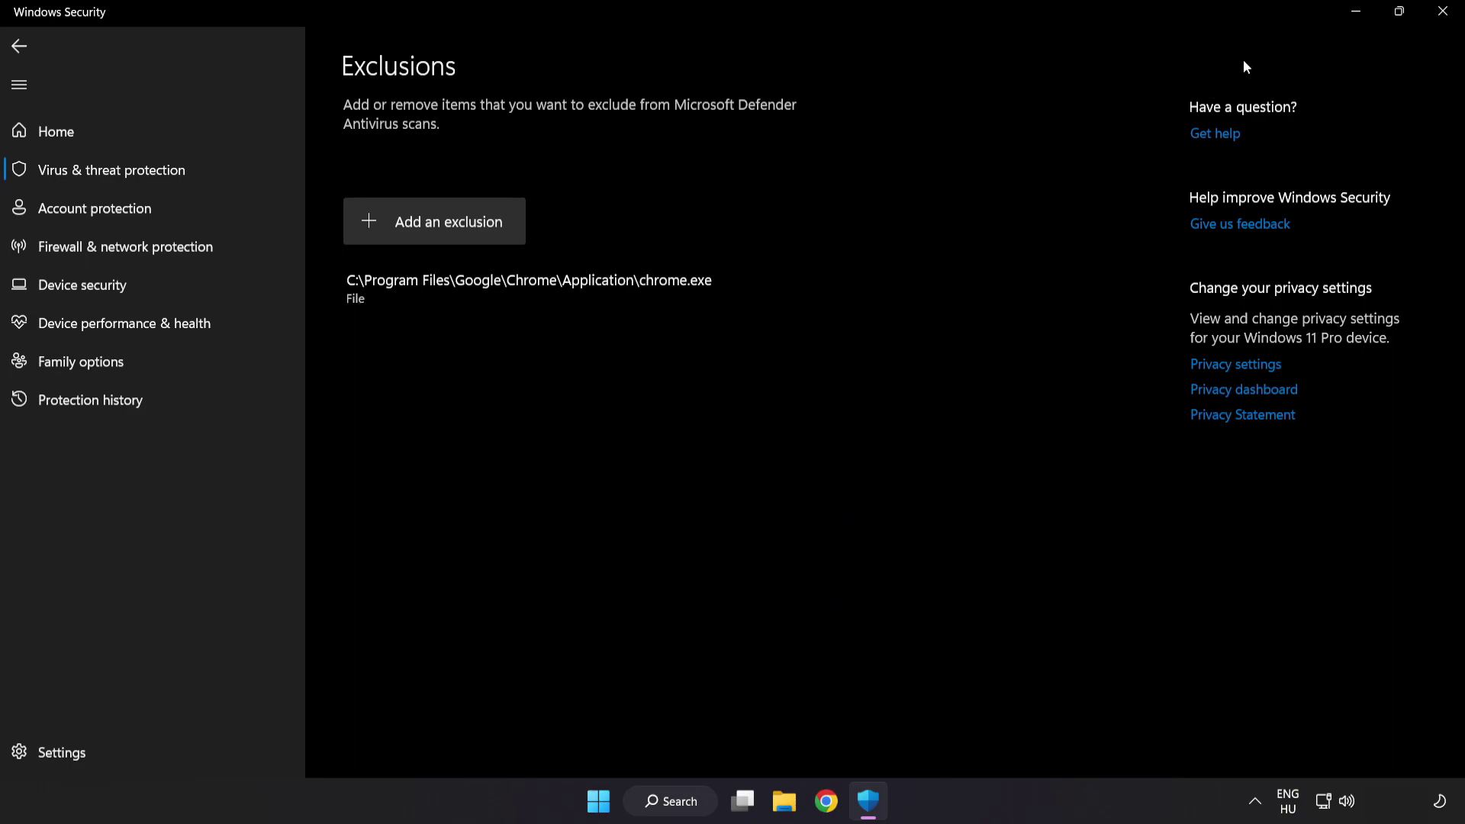
# Close Windows Security and show the Start menu power options, including Restart.
pyautogui.click(1439, 24)
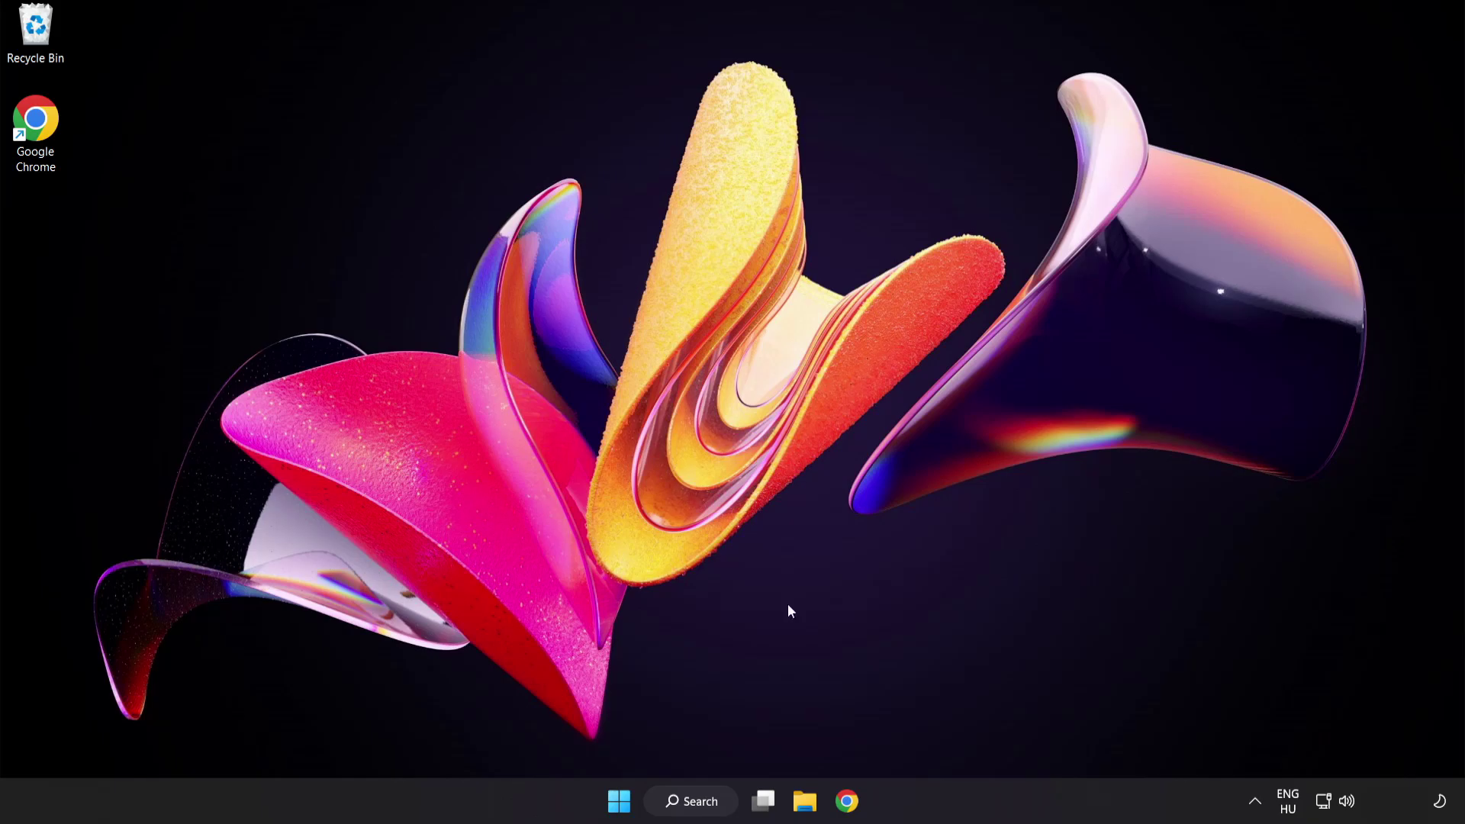
pyautogui.press('super')
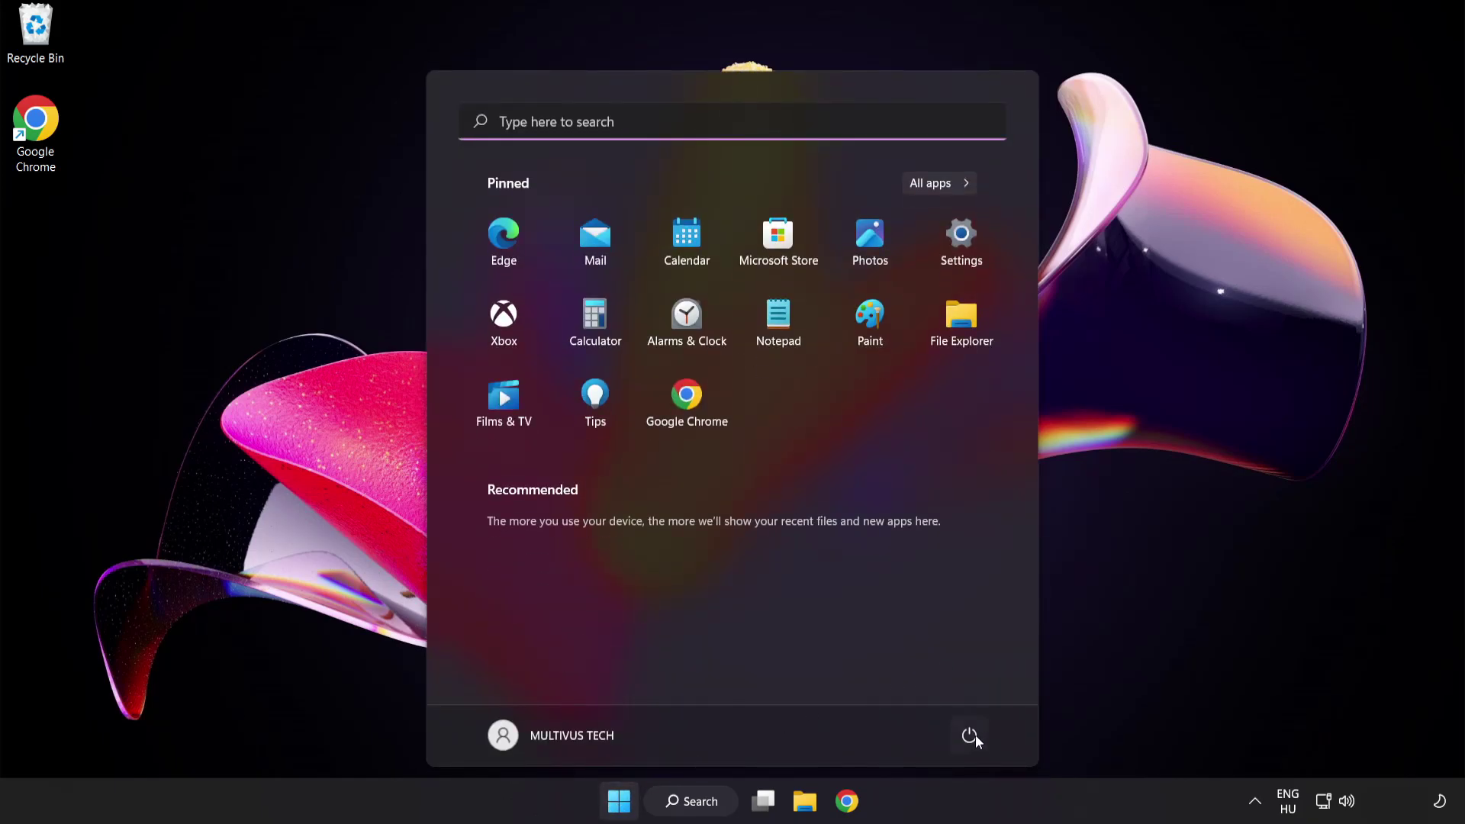
pyautogui.click(969, 735)
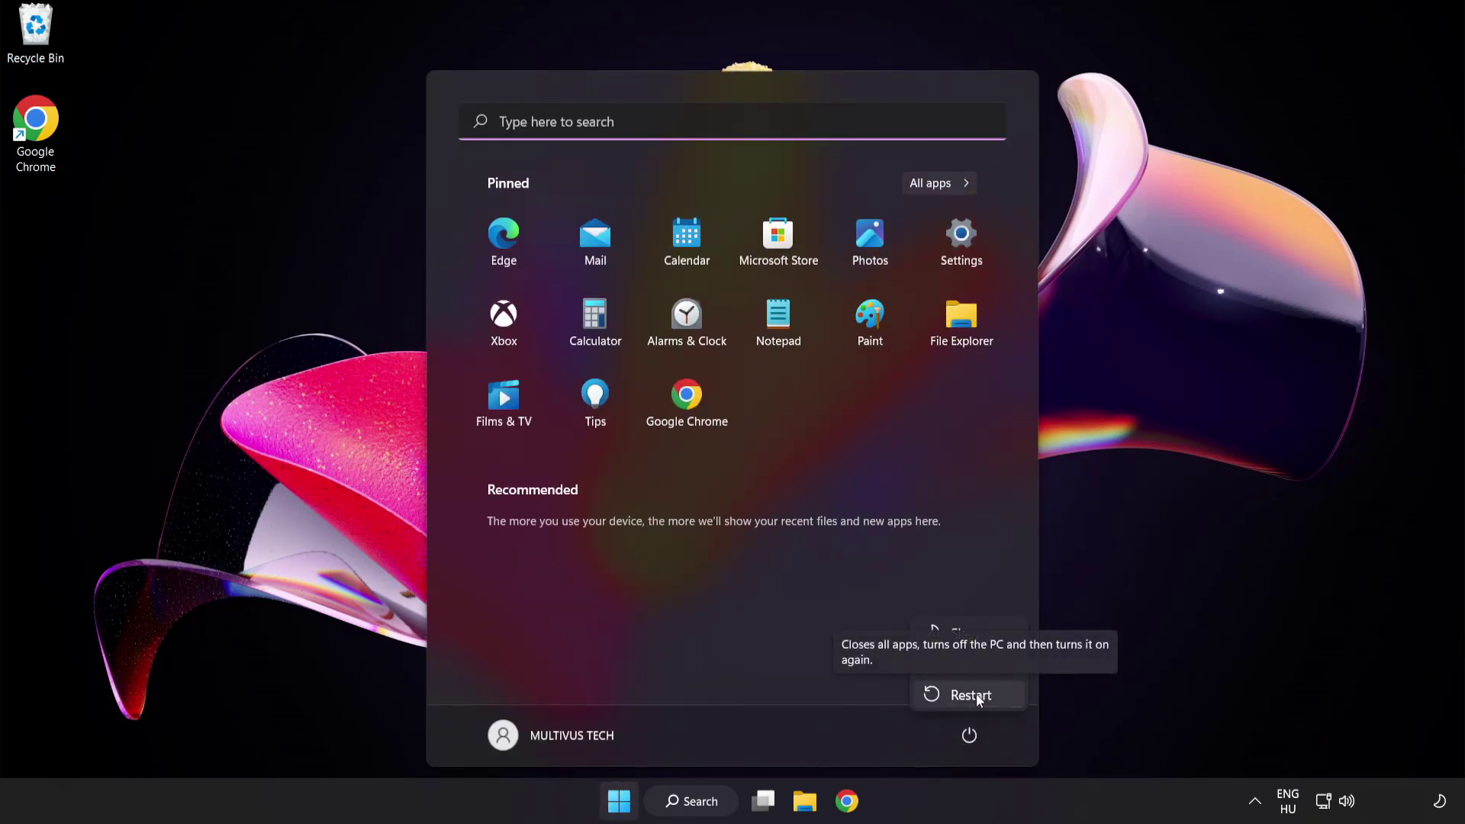